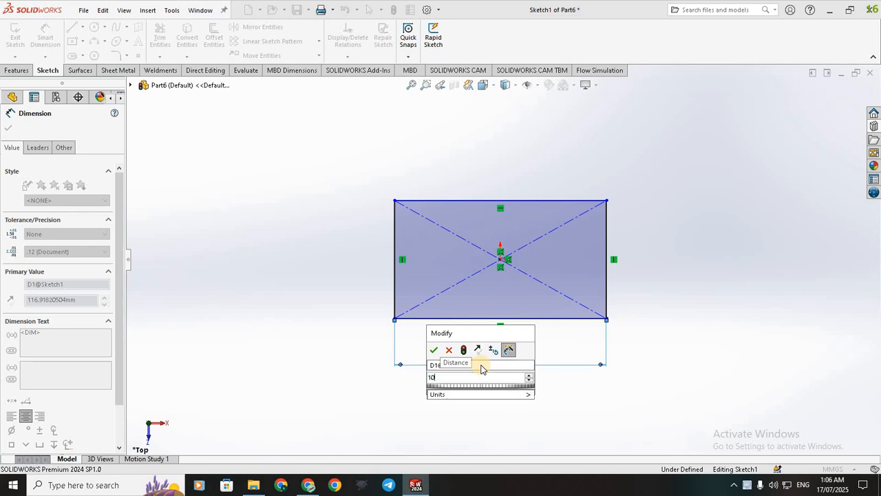
- Dimension the rectangle with a width of 10 mm and a height of 7 mm
key("Return")
left_click(607, 291)
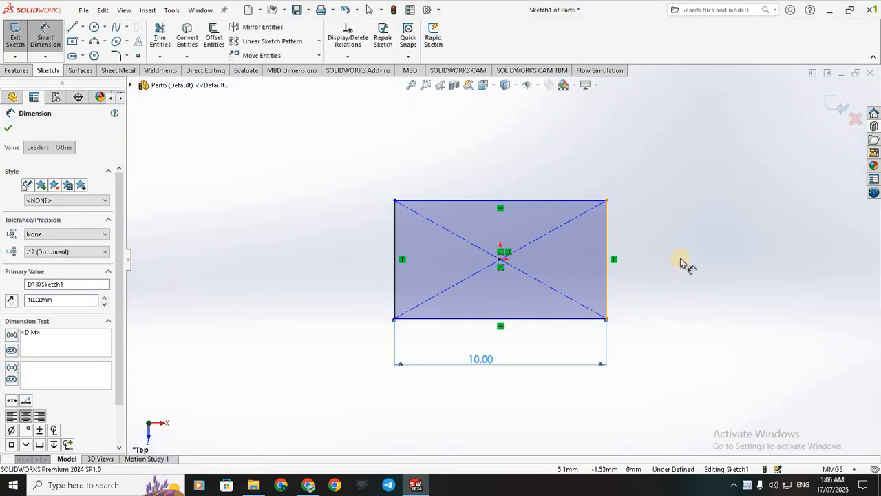
left_click(680, 260)
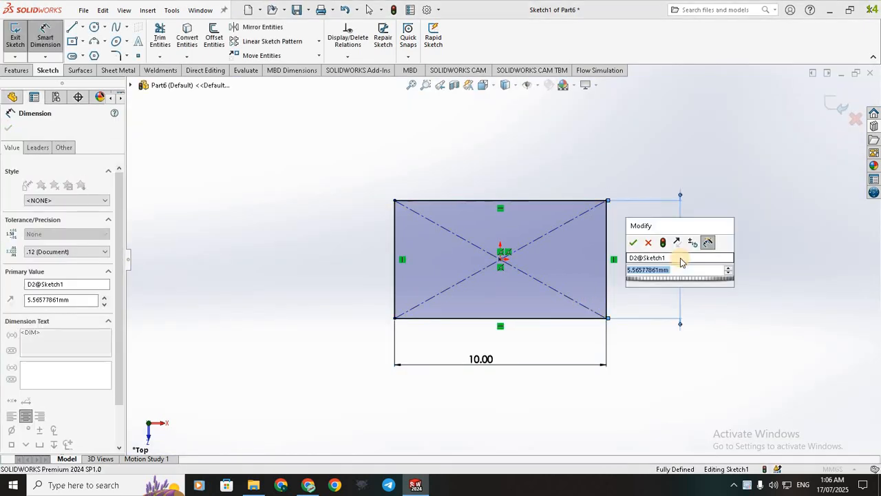
type("8")
key("Return")
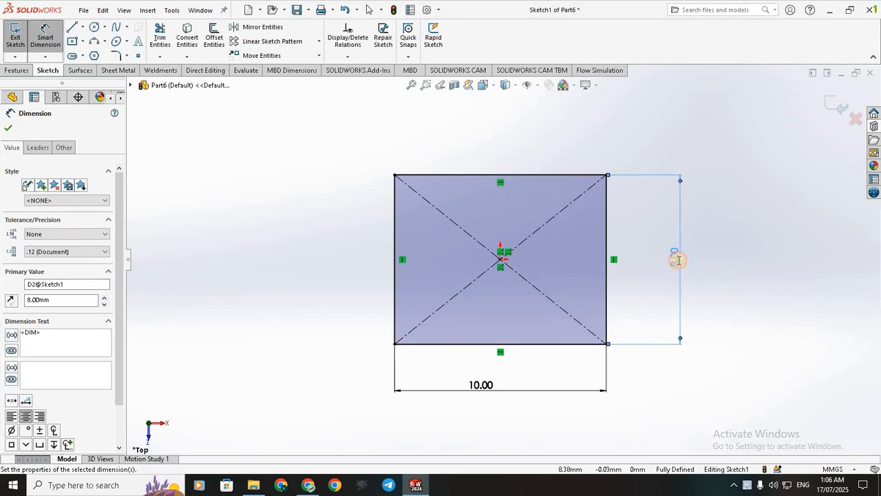
double_click(679, 261)
type("7")
key("Return")
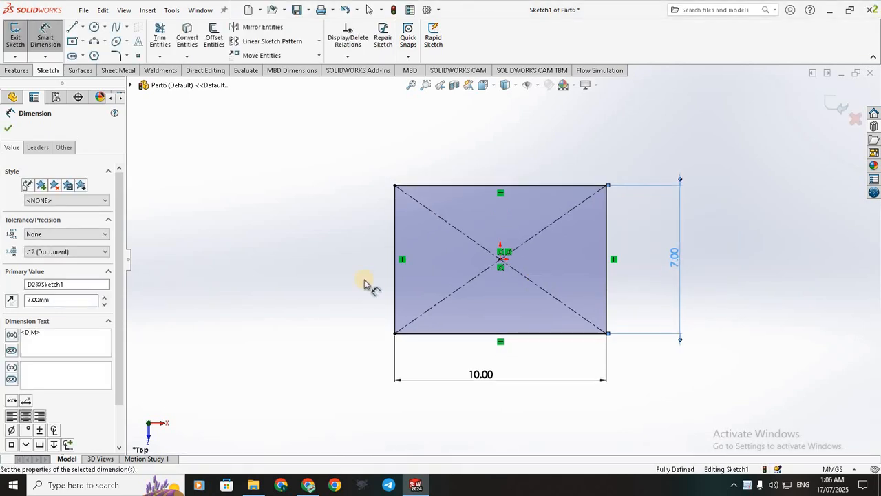
- Draw a semicircular arc outward from the rectangle's lower-left corner to its upper-left corner
left_click(73, 27)
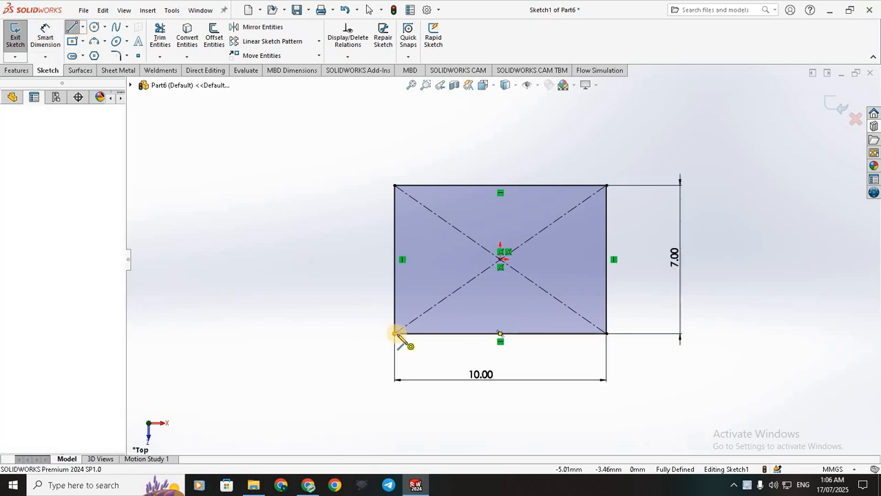
left_click(397, 333)
left_click(394, 185)
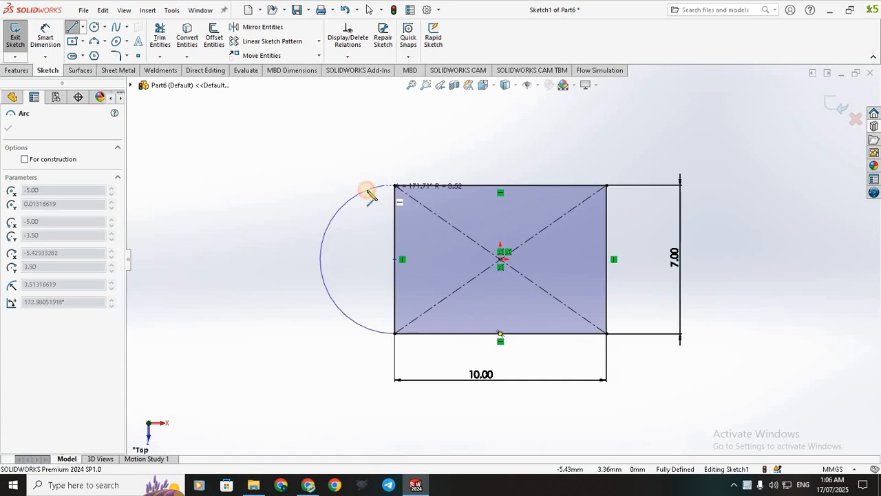
- Try to add a radius dimension to the semicircular arc
left_click(50, 30)
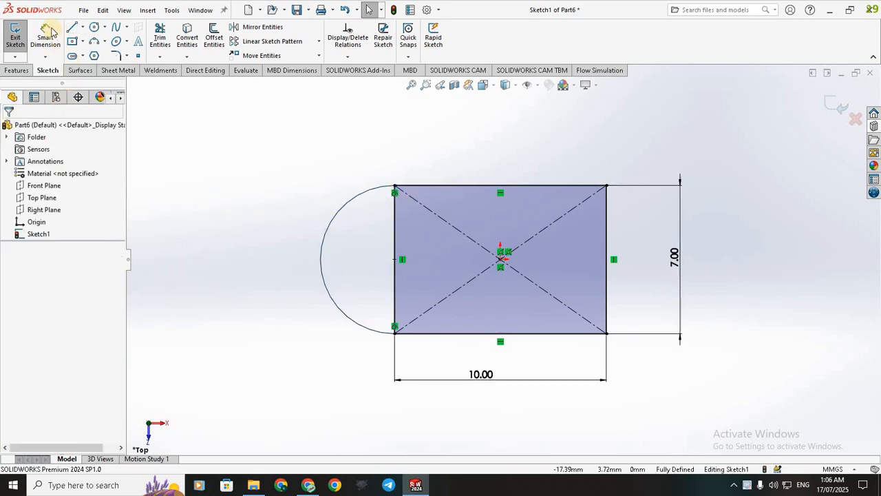
left_click(323, 279)
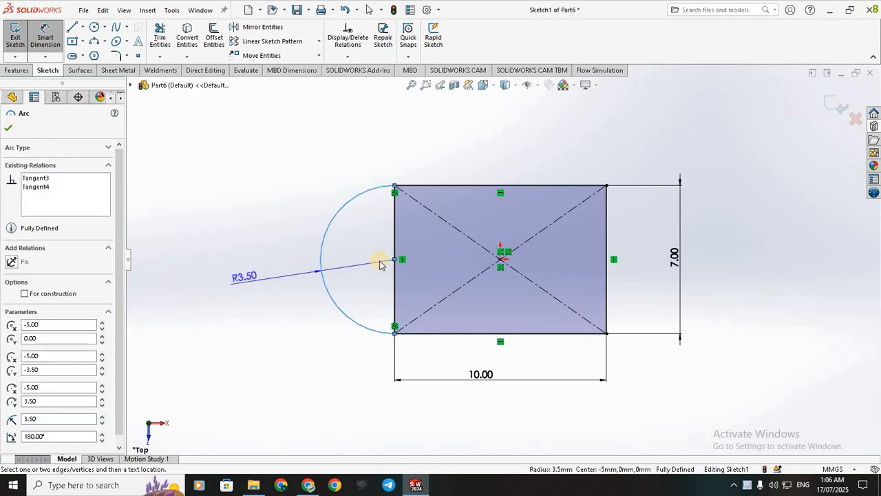
left_click(380, 265)
key("Escape")
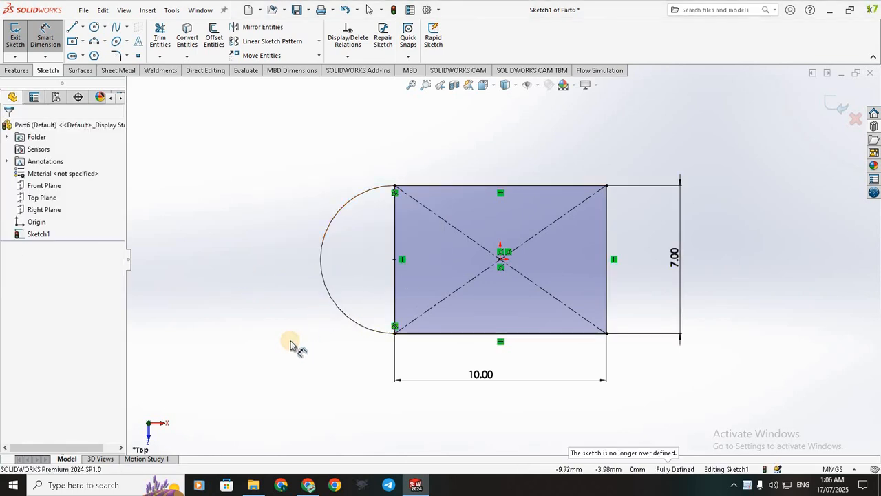
- Sketch a circle at the arc's center and dimension its diameter to 5 mm
key("f")
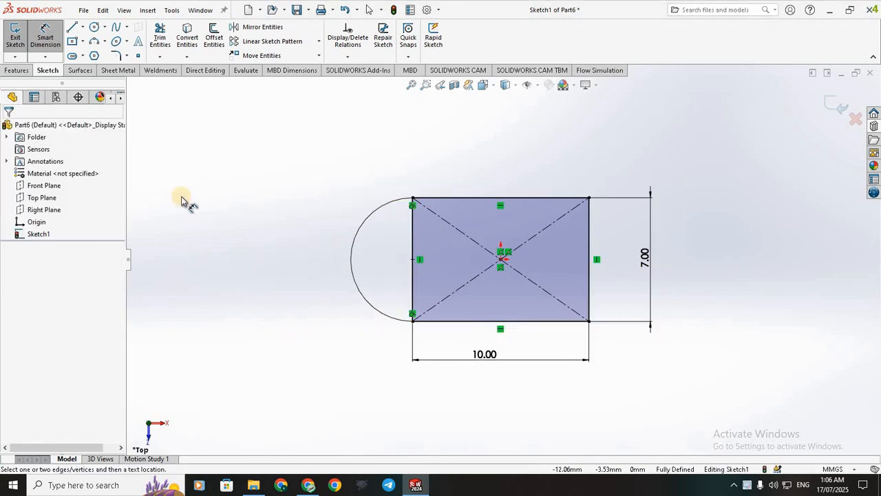
left_click(412, 259)
left_click(431, 232)
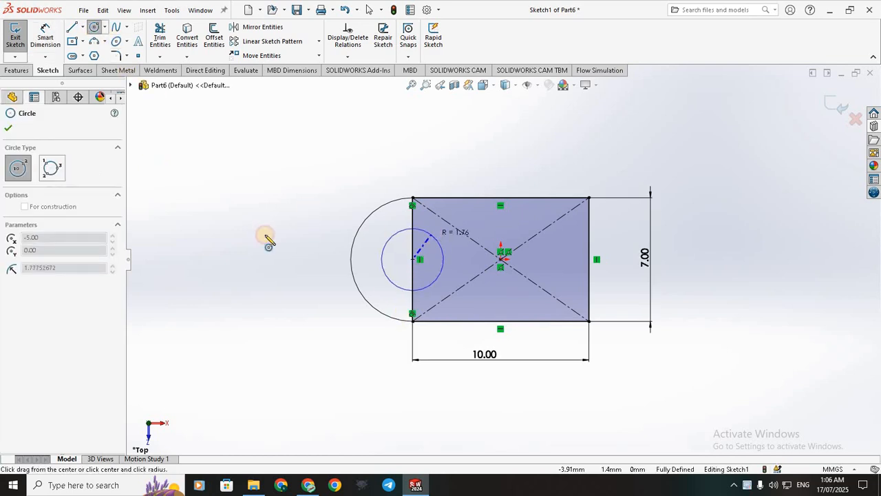
left_click(48, 43)
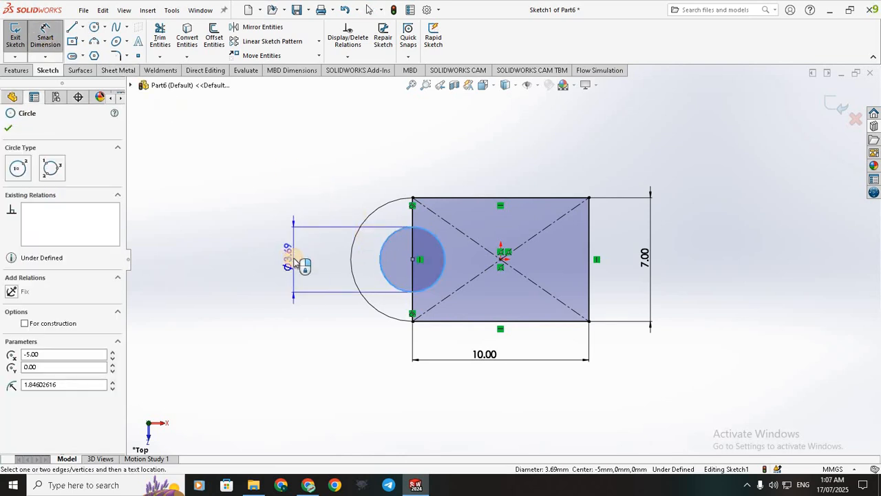
left_click(293, 256)
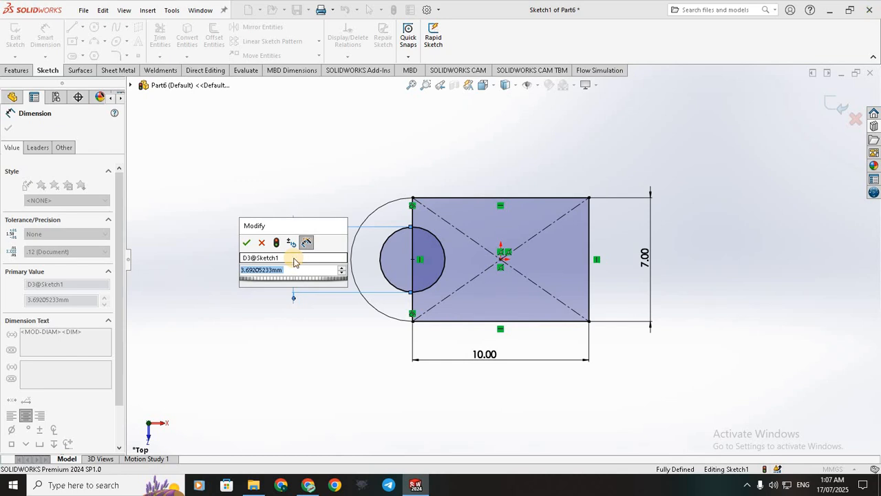
type("5")
left_click(245, 245)
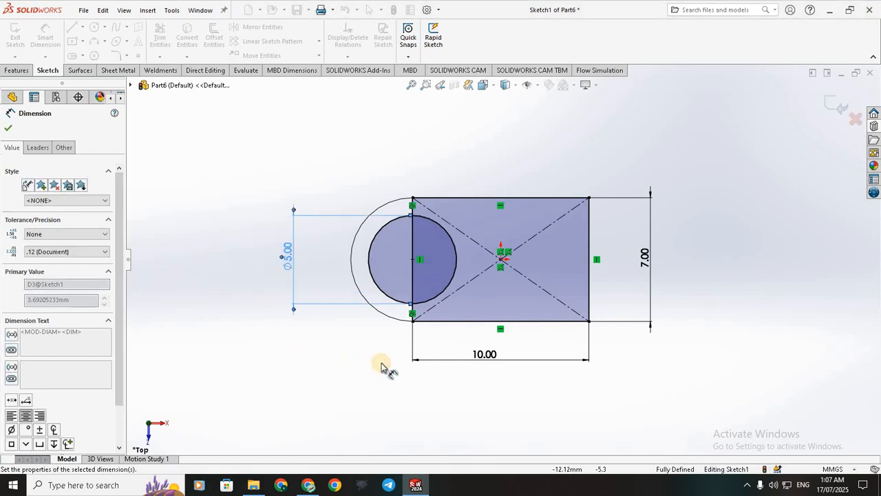
- In a trimetric view, extrude the rectangle and outer arc regions as a blind boss, leaving the circle open as a through hole
scroll(475, 330, "up", 3)
scroll(414, 314, "down", 1)
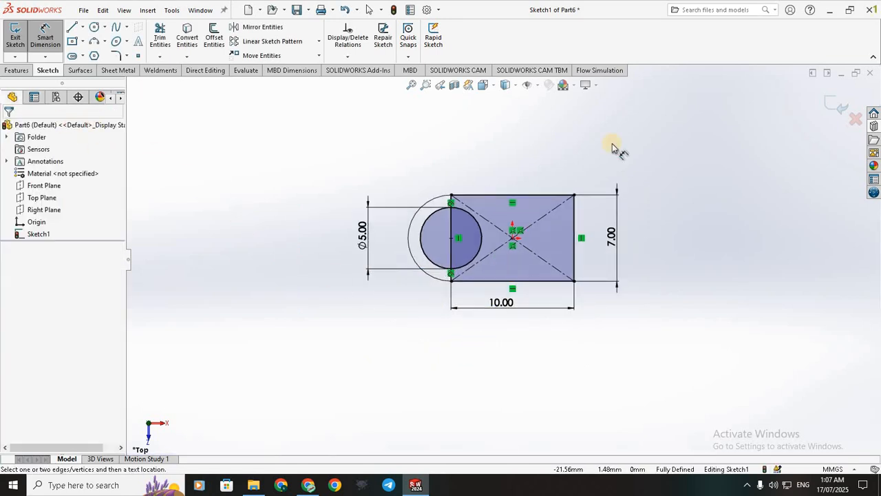
left_click(493, 86)
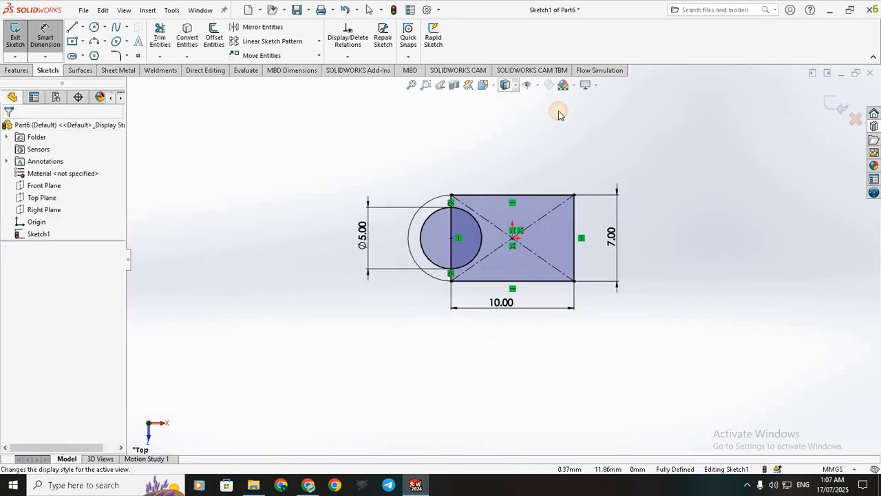
left_click(568, 145)
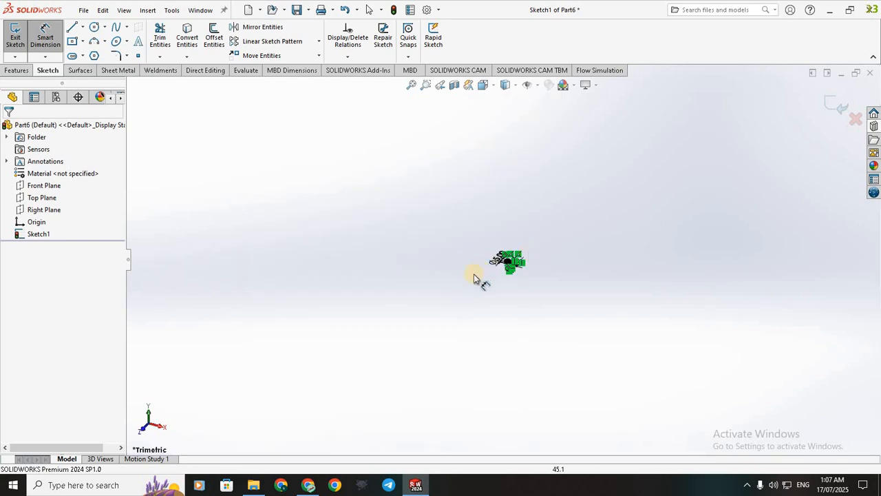
key("f")
key("f")
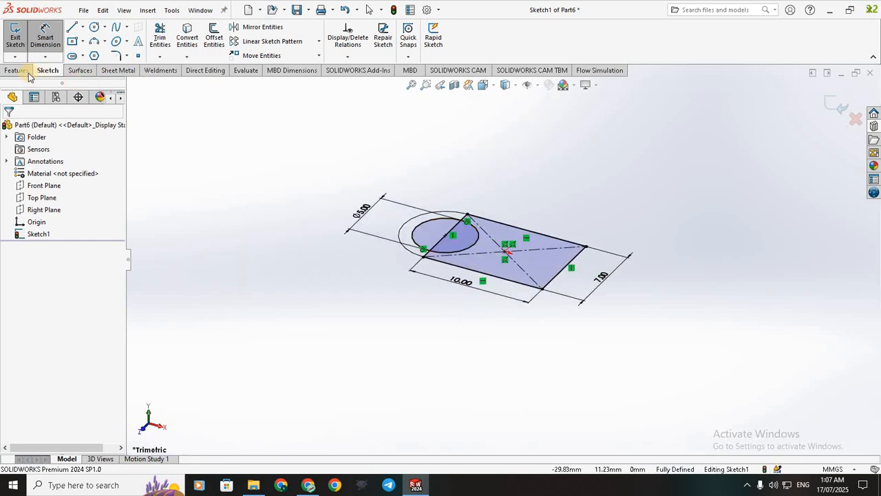
left_click(26, 71)
left_click(19, 38)
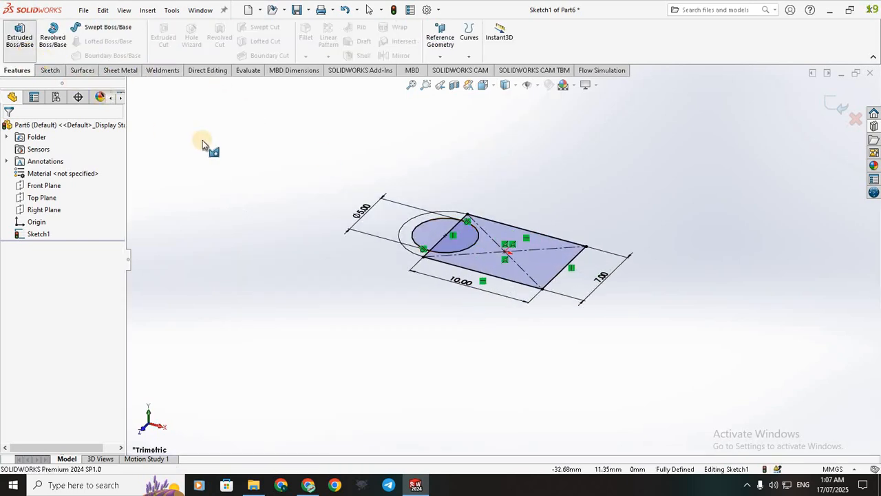
left_click(499, 254)
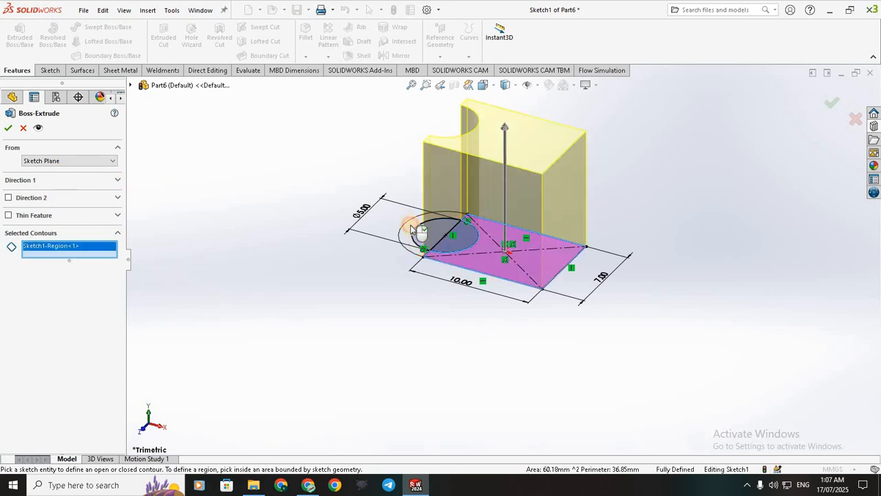
left_click(415, 230)
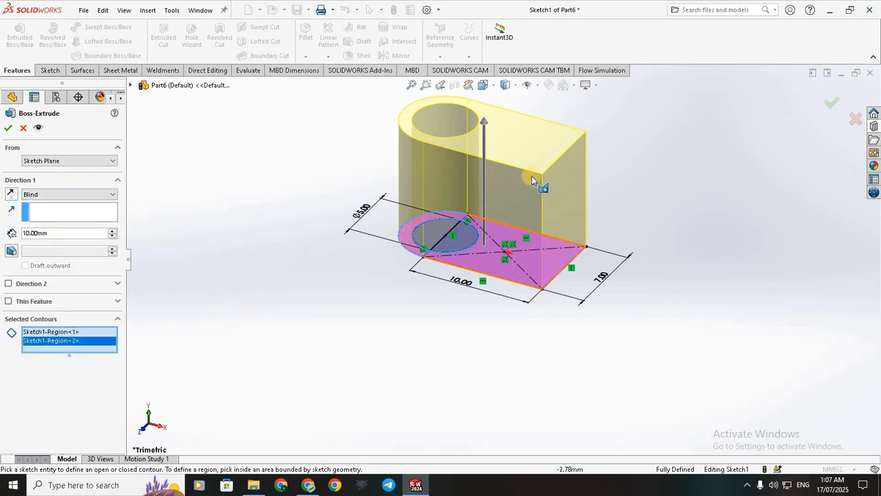
scroll(533, 165, "up", 1)
scroll(533, 162, "down", 2)
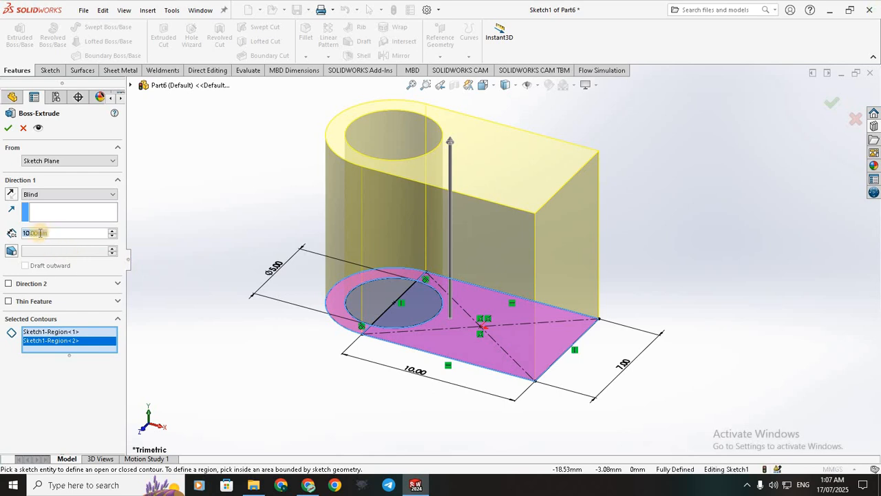
scroll(40, 232, "down", 2)
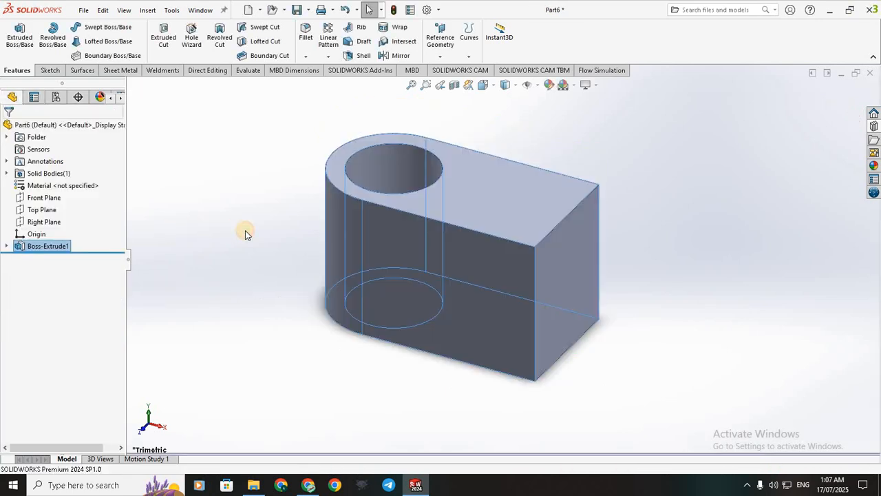
left_click(248, 230)
scroll(546, 209, "up", 3)
scroll(546, 210, "up", 1)
scroll(609, 207, "down", 2)
scroll(556, 257, "up", 2)
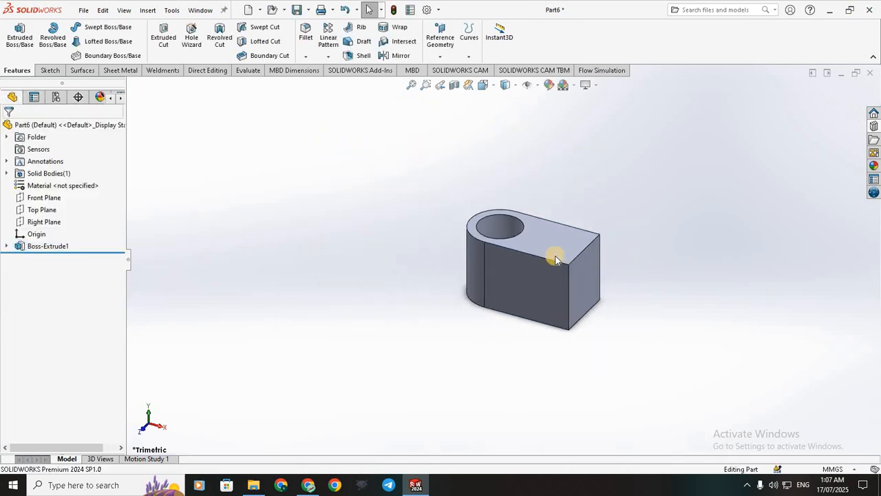
scroll(340, 154, "down", 3)
- Save the part as "hing 1" inside a newly created folder on the Desktop
left_click(83, 10)
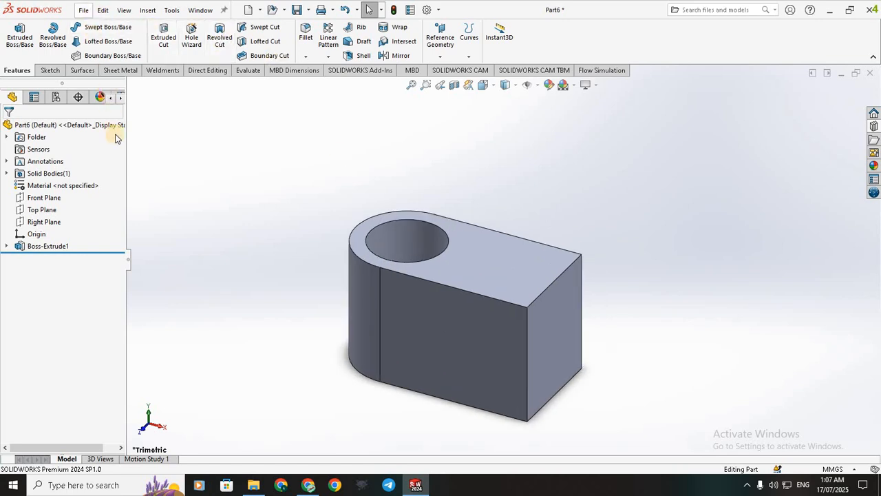
left_click(137, 147)
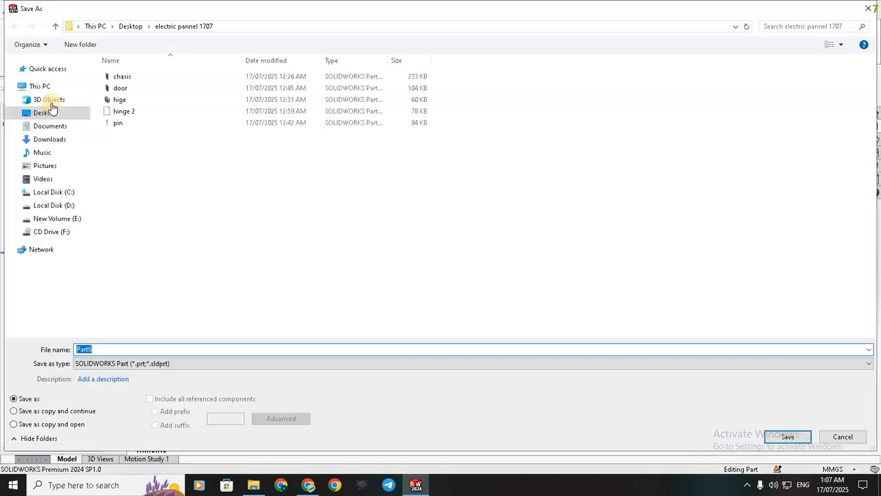
left_click(76, 114)
right_click(467, 251)
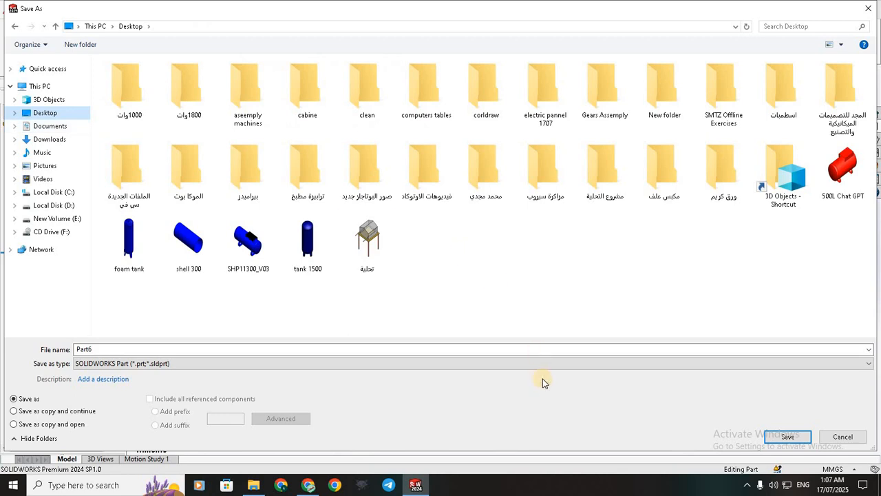
mouse_move(523, 378)
left_click(661, 218)
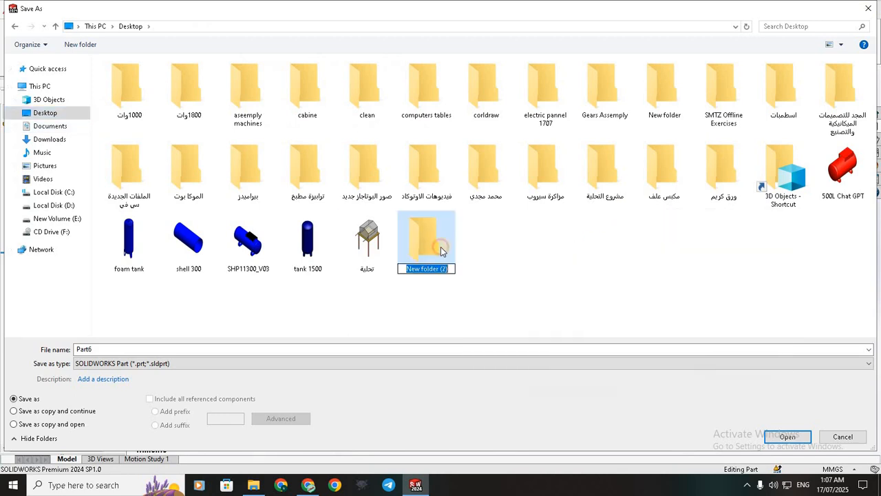
double_click(442, 254)
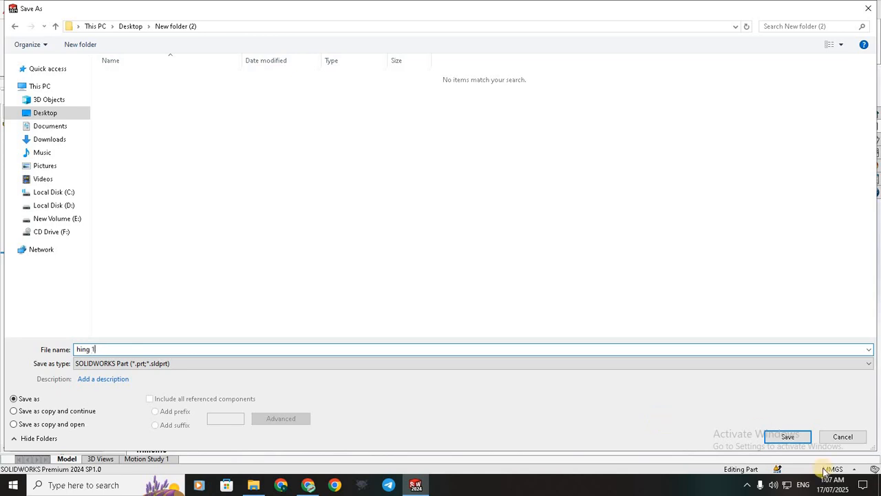
key("Return")
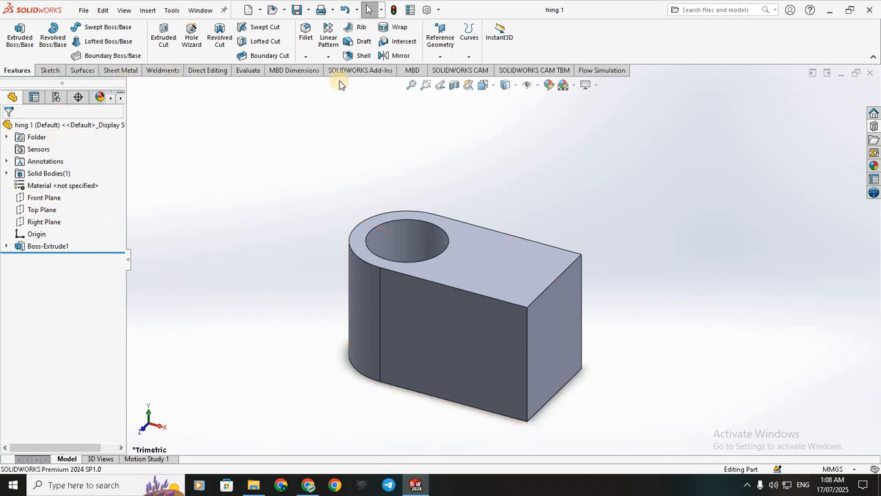
- Create a reference plane on the part's top face with a 0 mm offset distance
left_click(440, 57)
left_click(448, 70)
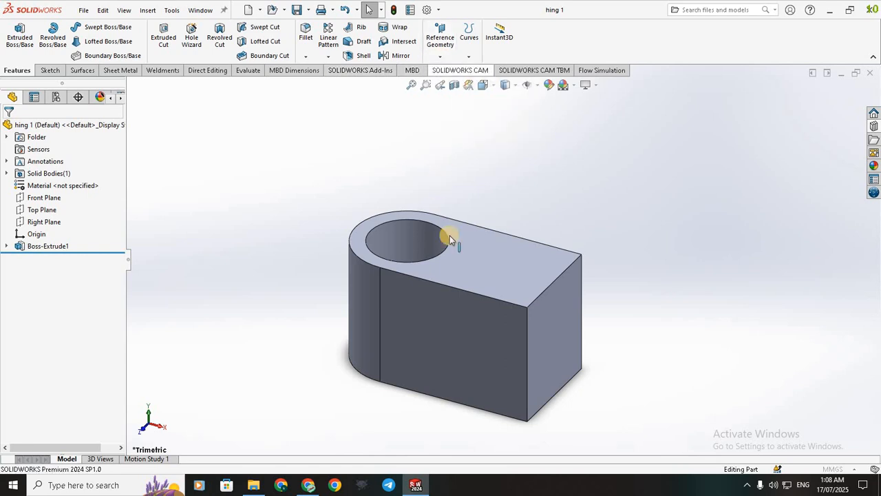
left_click(484, 260)
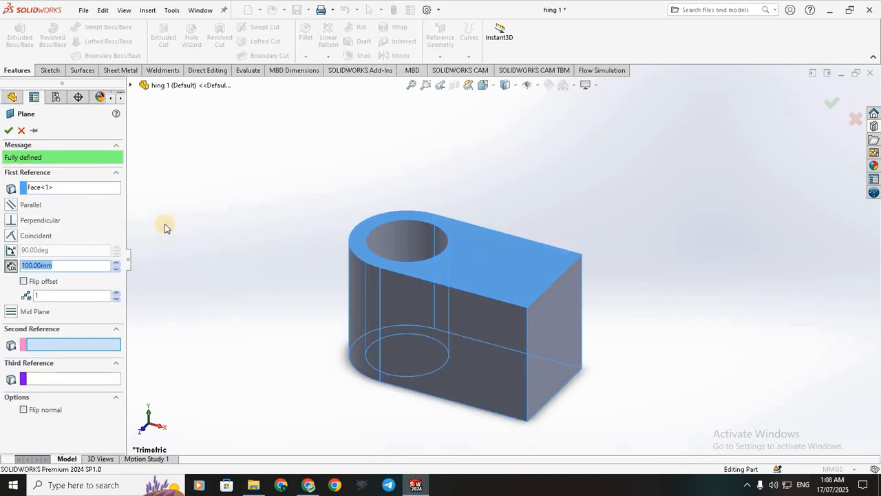
left_click(43, 184)
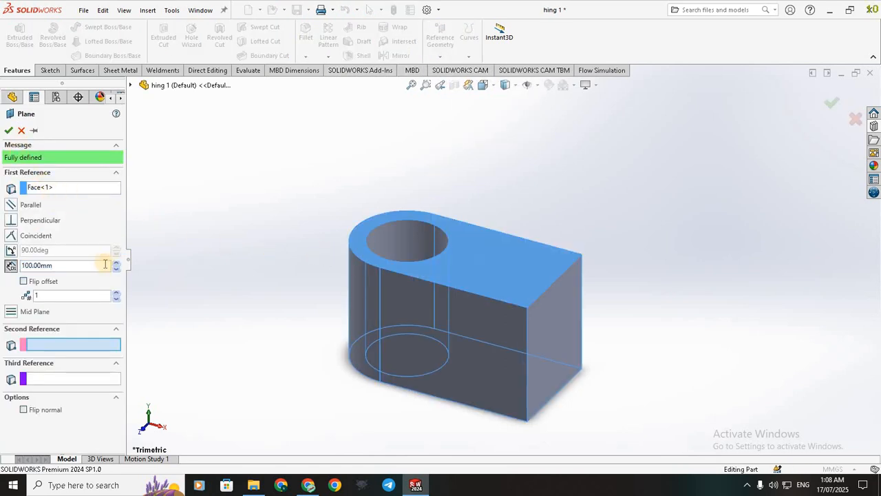
left_click(79, 268)
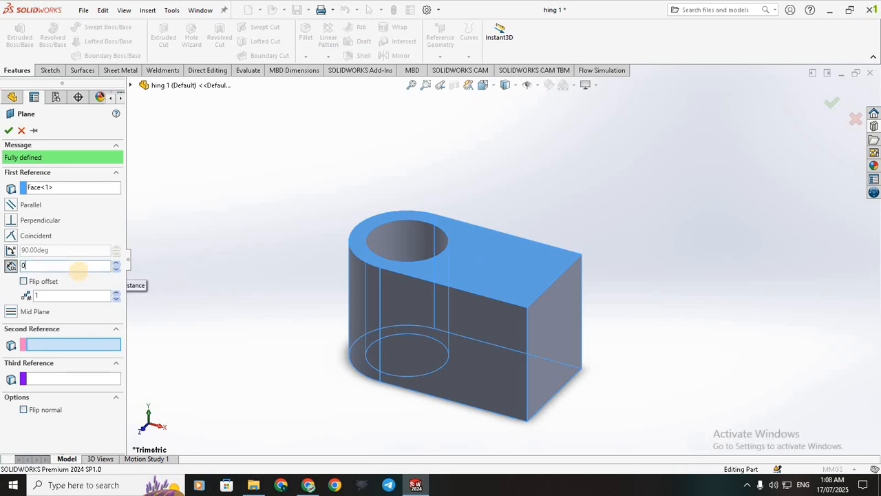
key("Return")
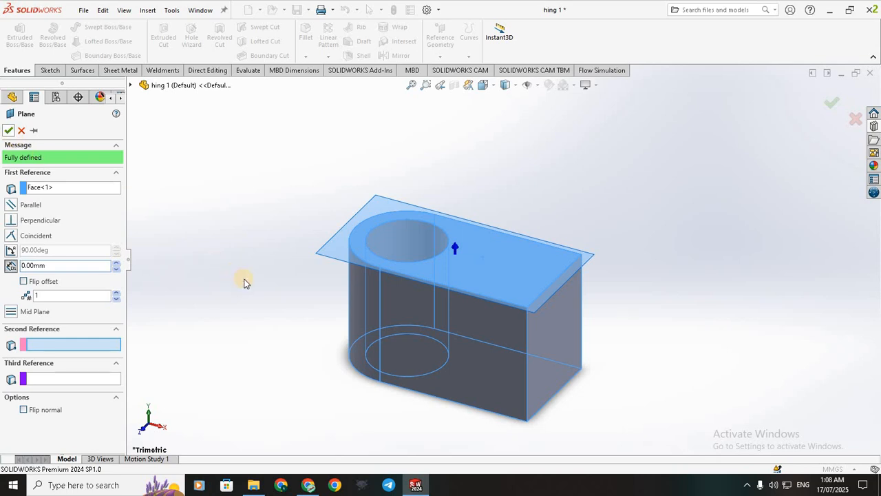
key("Return")
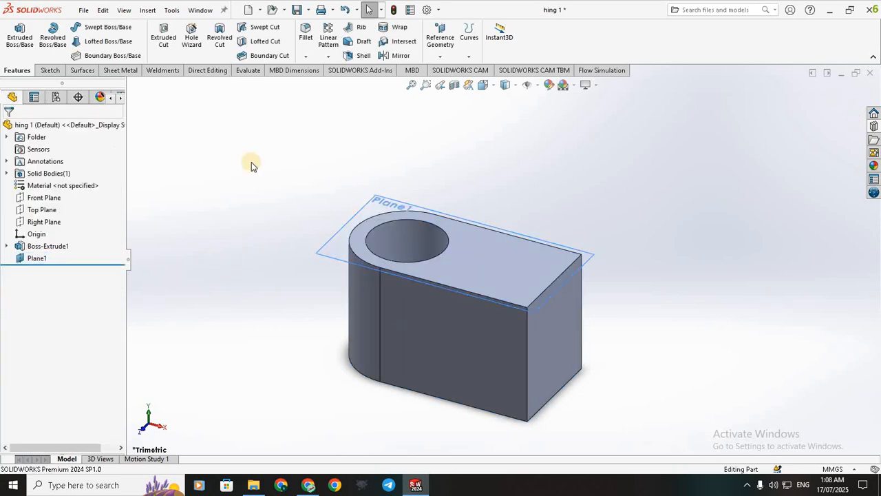
- Mirror the extruded body about the top-face plane, and turn off merging of solids in the mirror feature
left_click(392, 55)
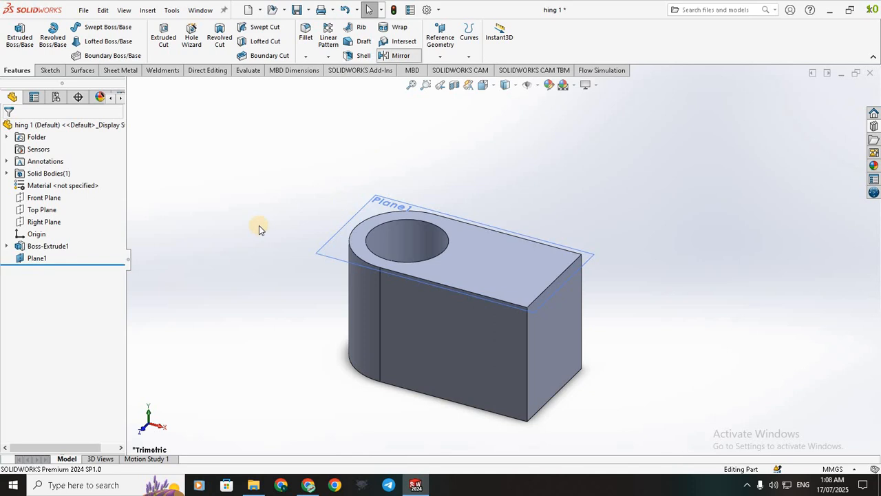
left_click(332, 249)
left_click(416, 323)
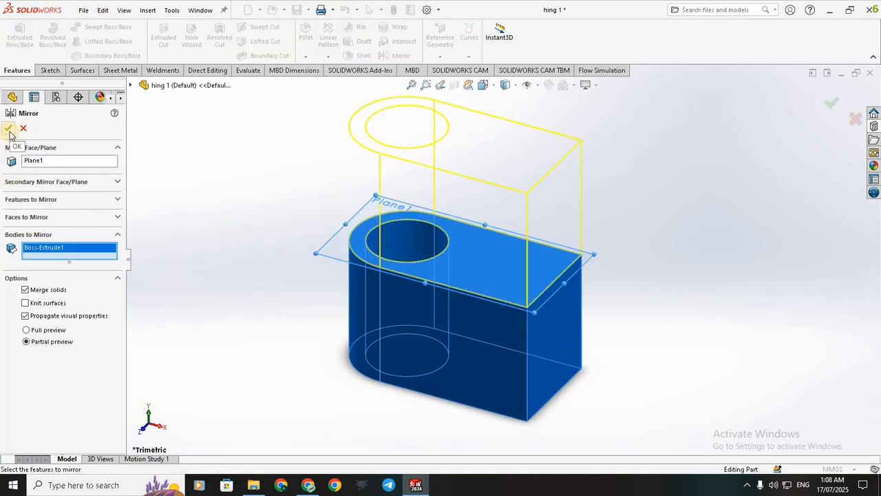
key("Return")
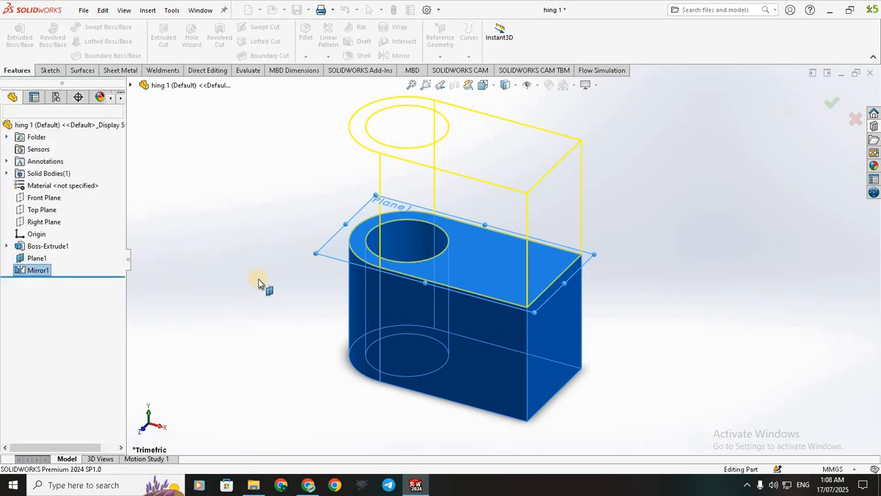
right_click(38, 270)
left_click(43, 234)
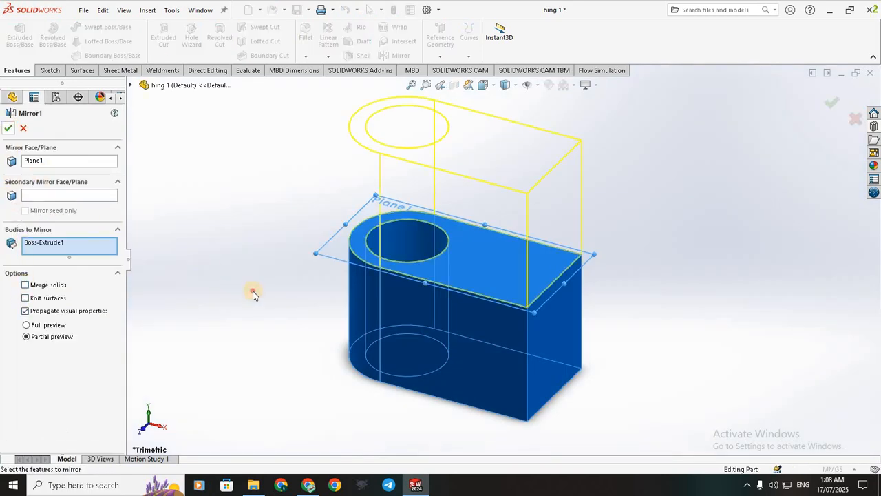
key("Return")
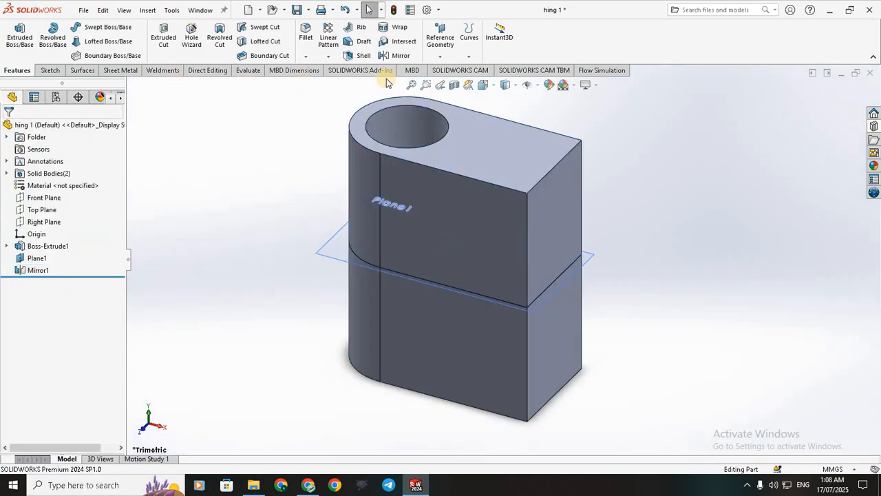
- Create a second reference plane on the original body's bottom face with a 0 mm offset distance
left_click(451, 61)
left_click(442, 55)
left_click(449, 71)
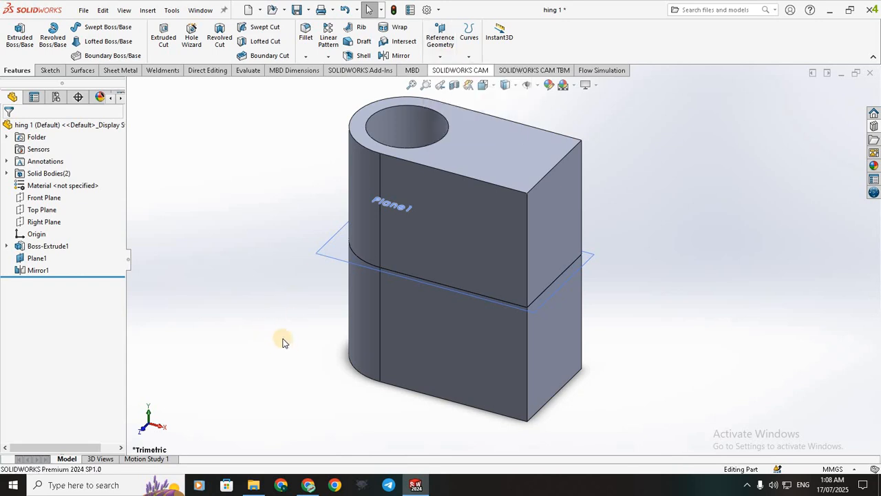
middle_click_drag(495, 407, 500, 381)
left_click(500, 381)
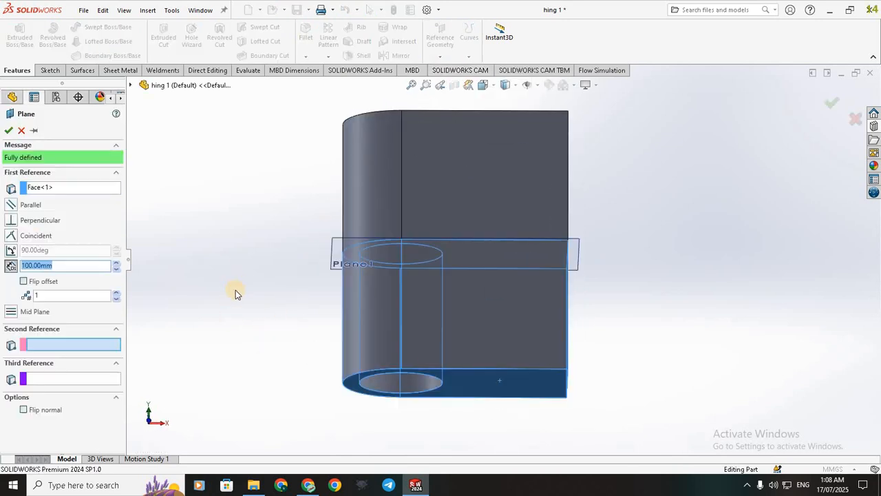
middle_click_drag(235, 290, 230, 359)
left_click(82, 269)
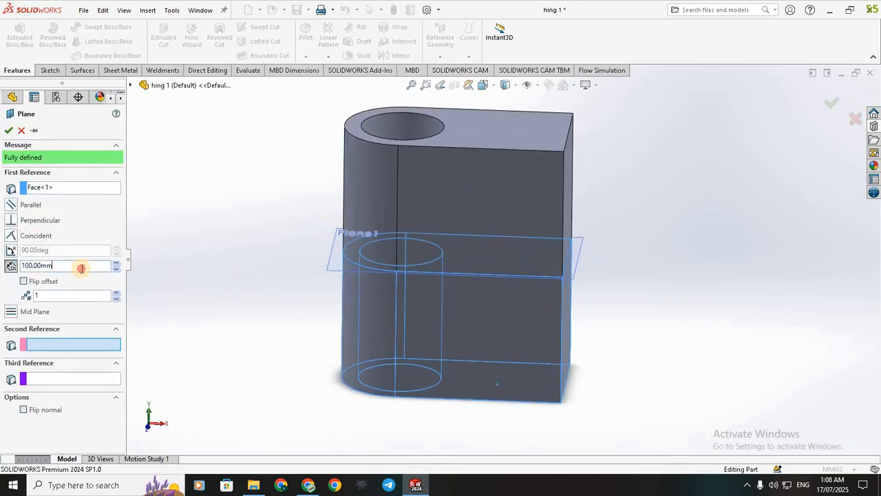
type("0")
key("Return")
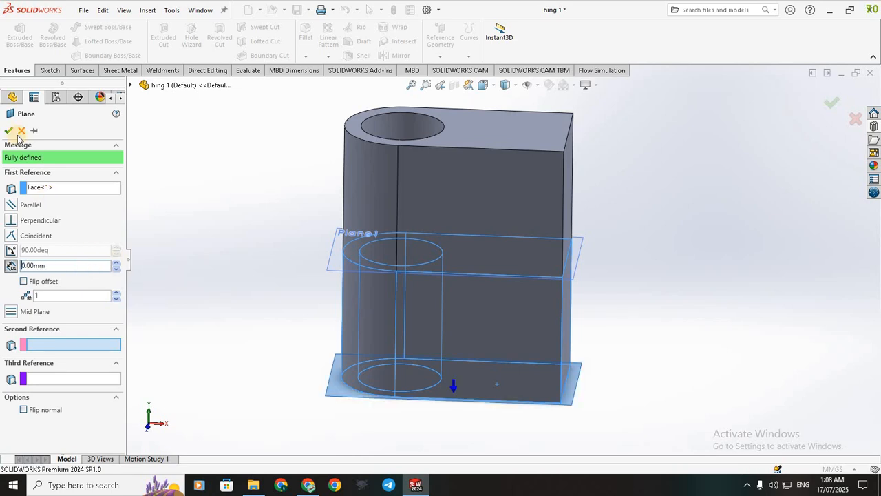
left_click(273, 245)
- Mirror the original body about the bottom-face plane without merging solids, and hide the original middle body
left_click(399, 55)
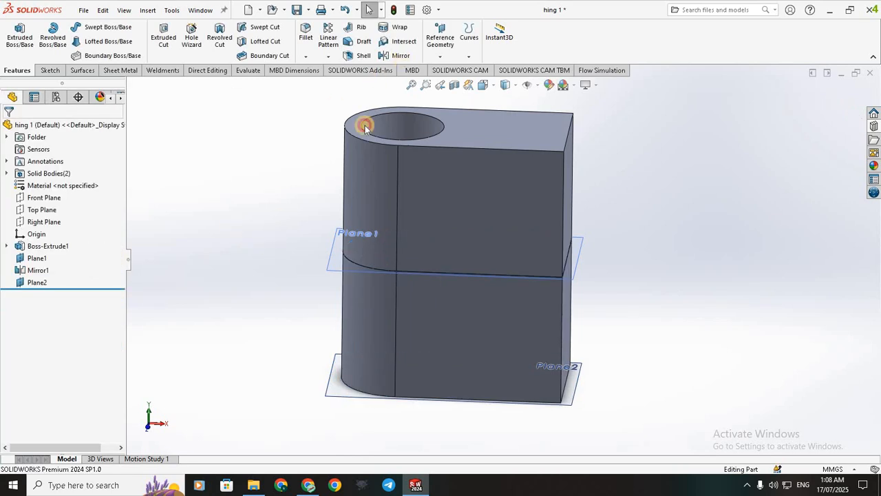
left_click(331, 389)
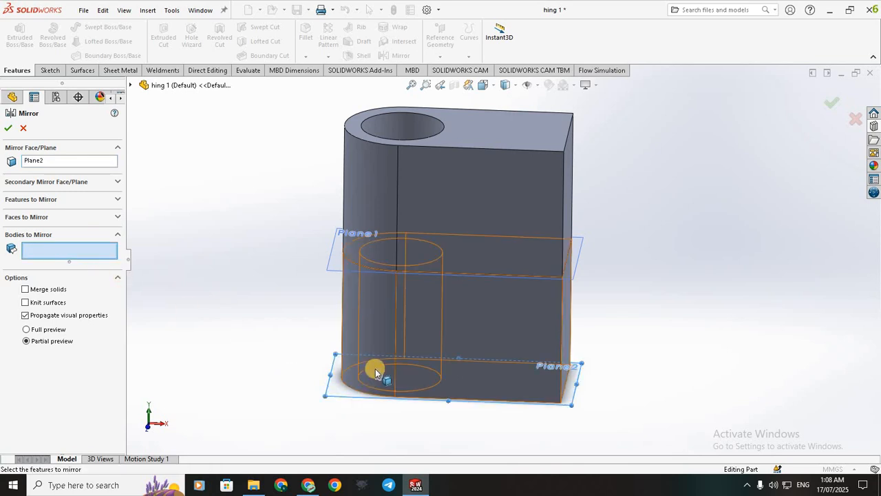
left_click(267, 363)
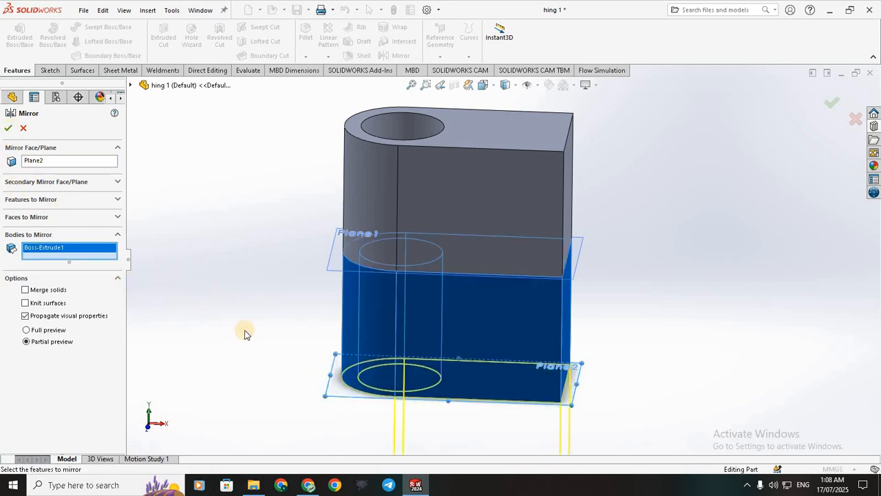
scroll(545, 331, "up", 4)
scroll(515, 301, "down", 2)
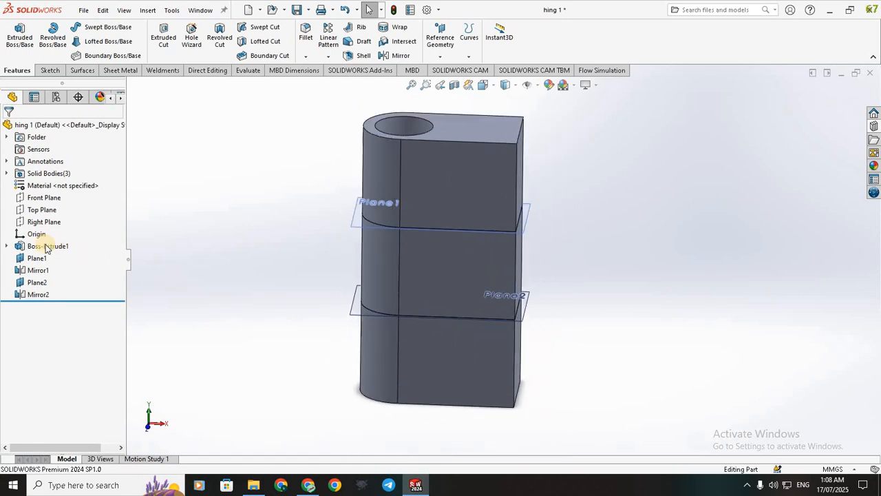
right_click(47, 245)
left_click(60, 228)
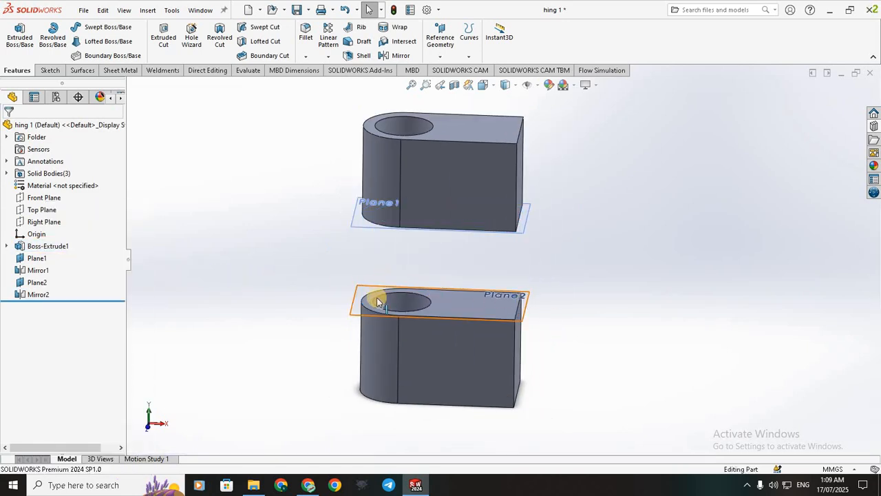
- Start a new sketch on the lower reference plane, viewed normal to it
left_click(411, 296)
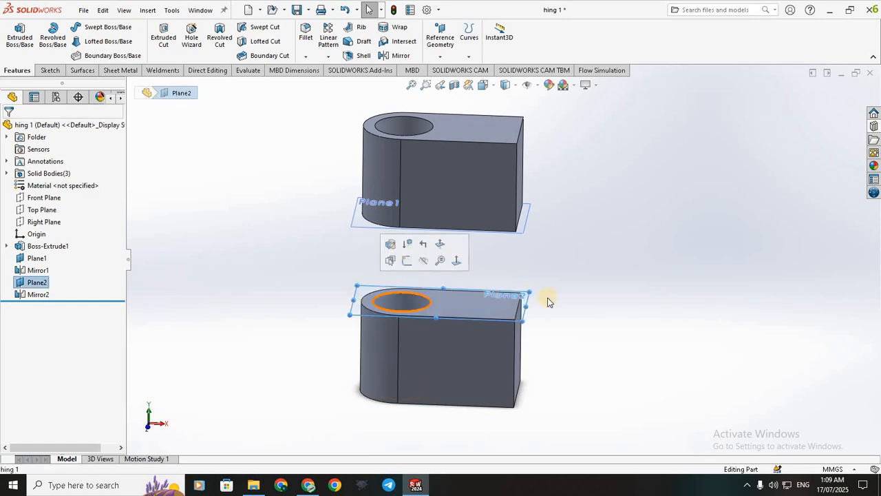
left_click(363, 284)
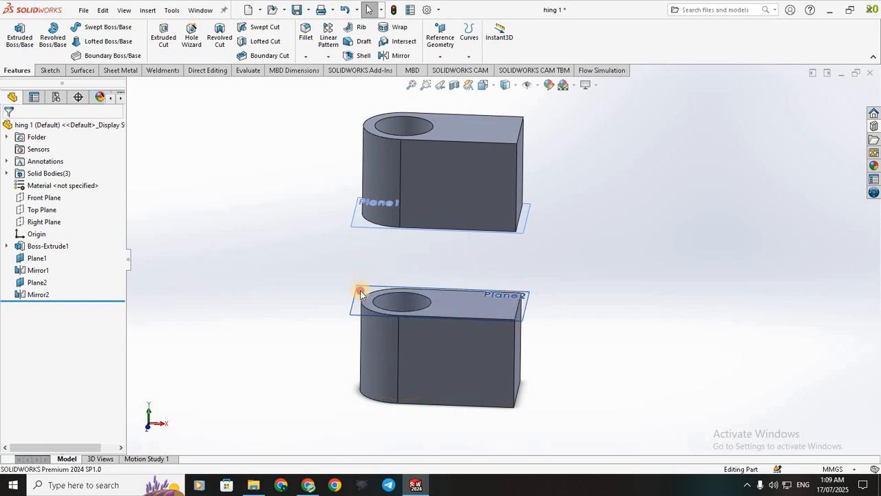
left_click(413, 283)
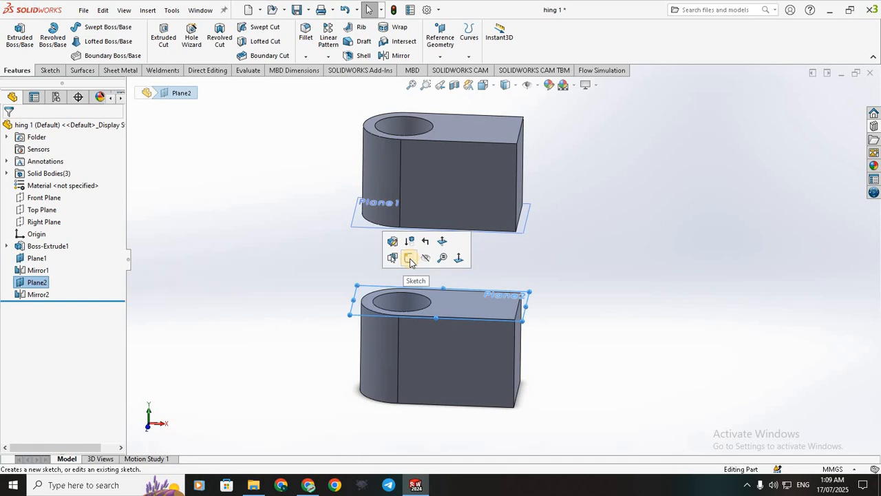
left_click(421, 259)
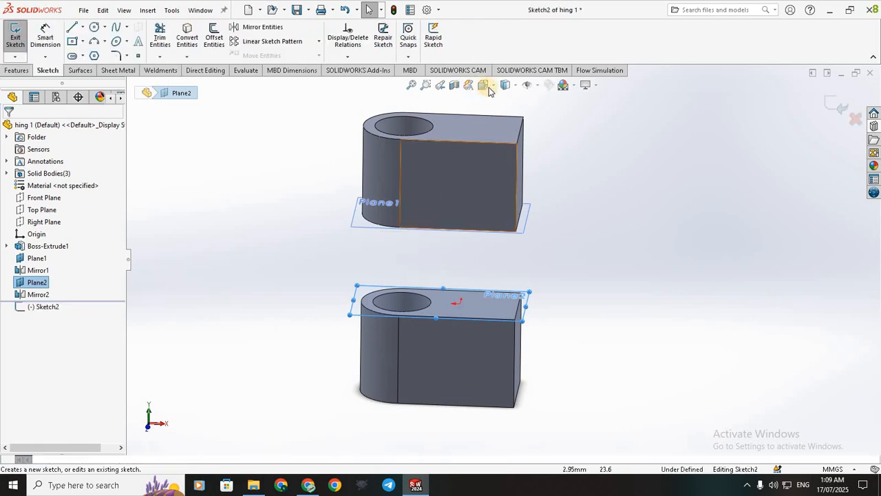
key("space")
left_click(503, 118)
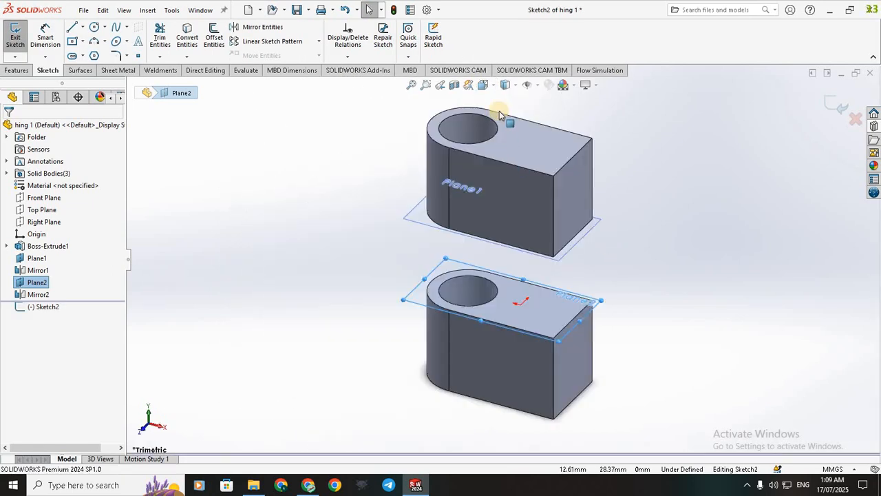
left_click(484, 85)
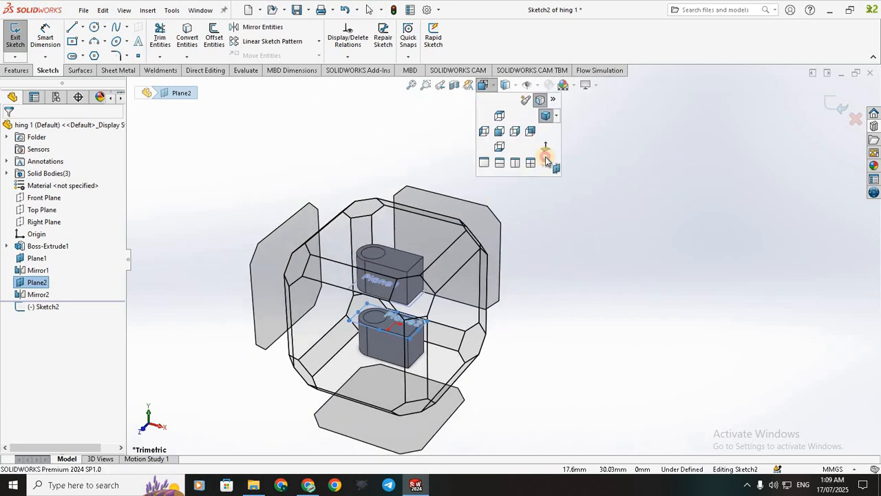
key("ctrl+8")
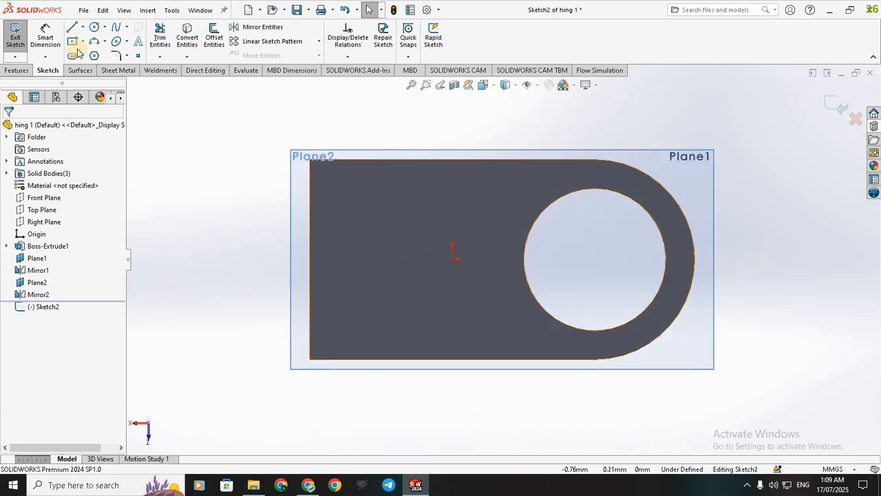
left_click(74, 43)
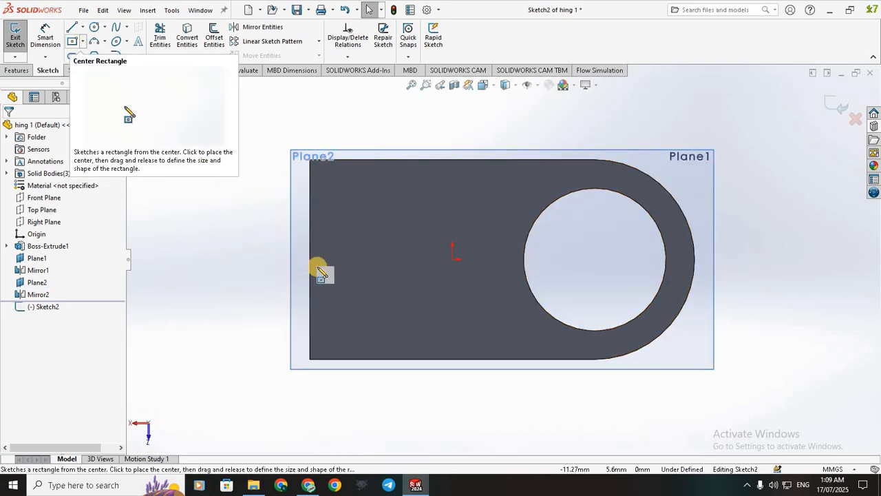
left_click(310, 259)
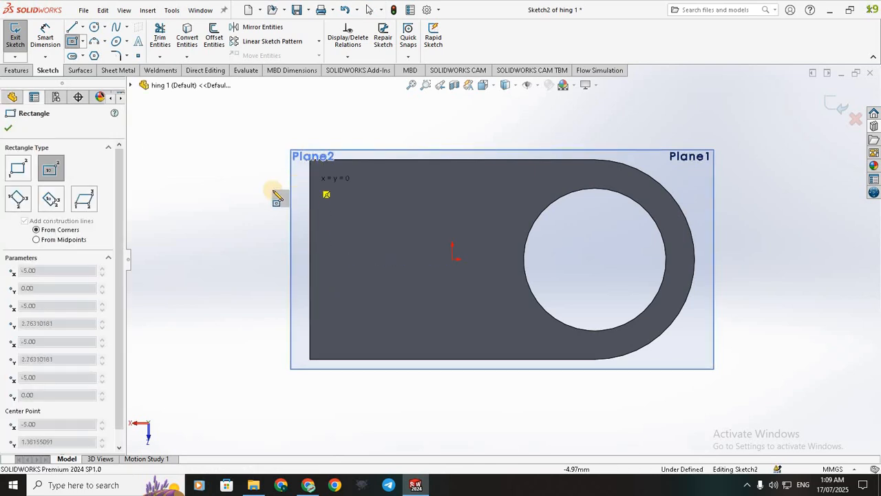
left_click(74, 42)
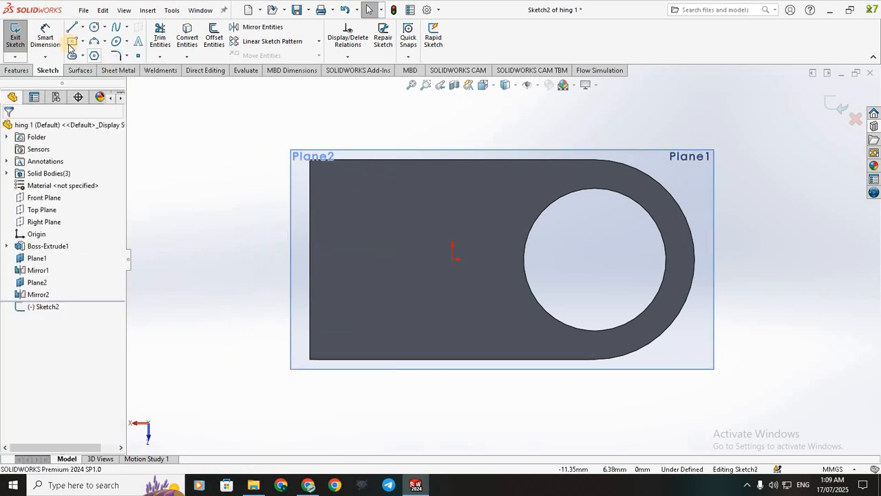
left_click(72, 43)
left_click(309, 161)
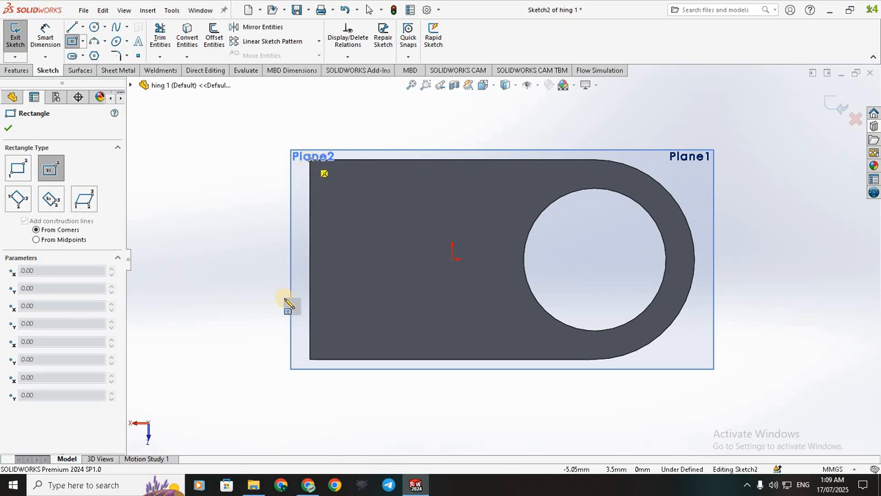
- Sketch a corner rectangle about 7 mm tall, extending outward from a corner of the body's flat end
left_click(86, 43)
left_click(85, 42)
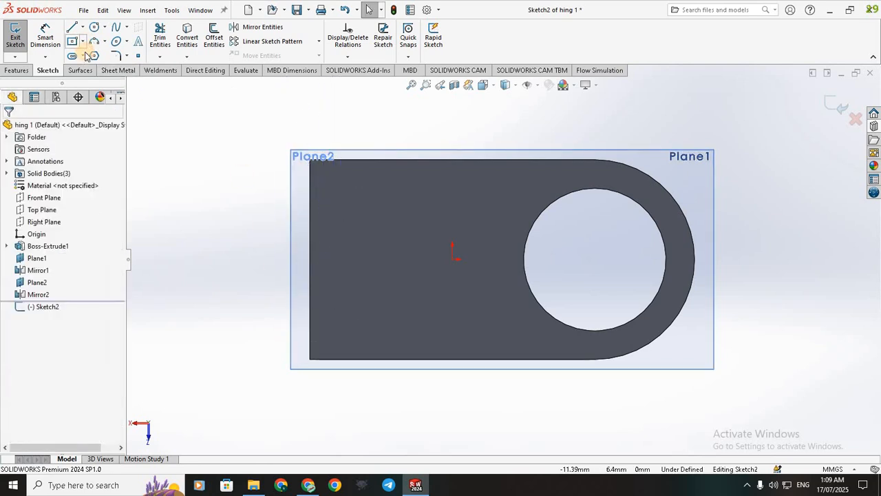
left_click(88, 56)
left_click(311, 161)
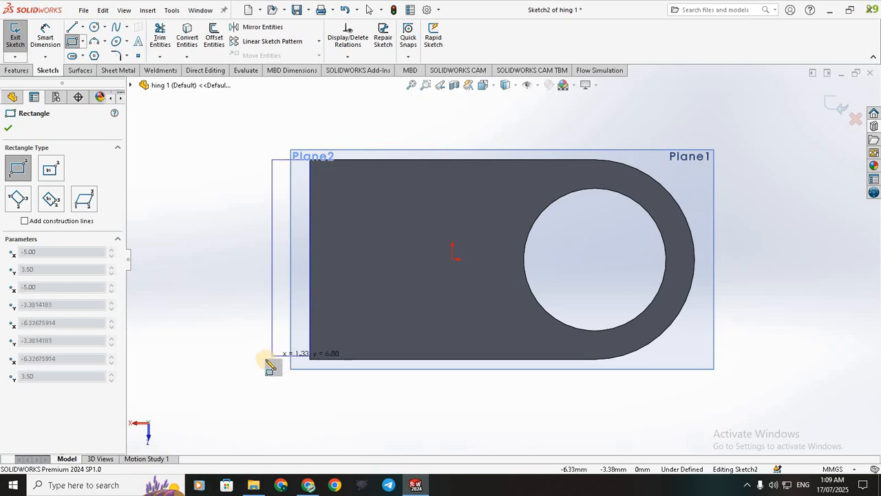
left_click(215, 357)
key("Escape")
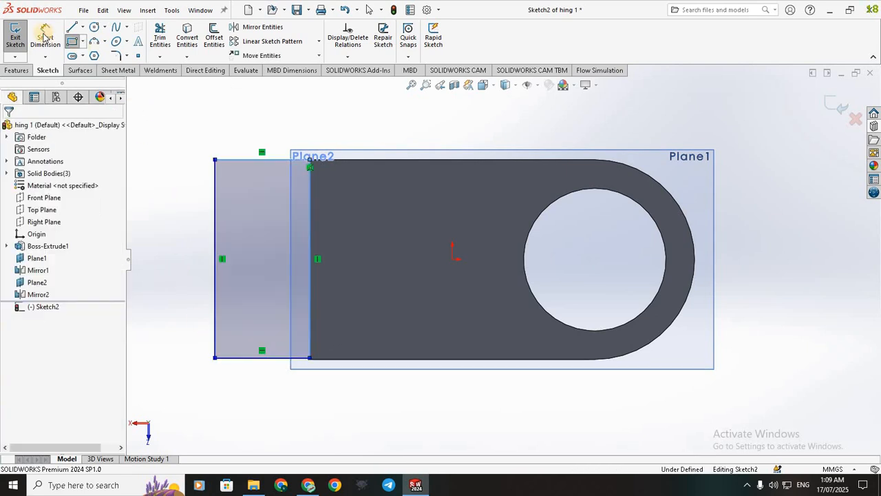
- Dimension the rectangle's vertical side along the body's flat end to 7.5 mm
key("d")
left_click(310, 261)
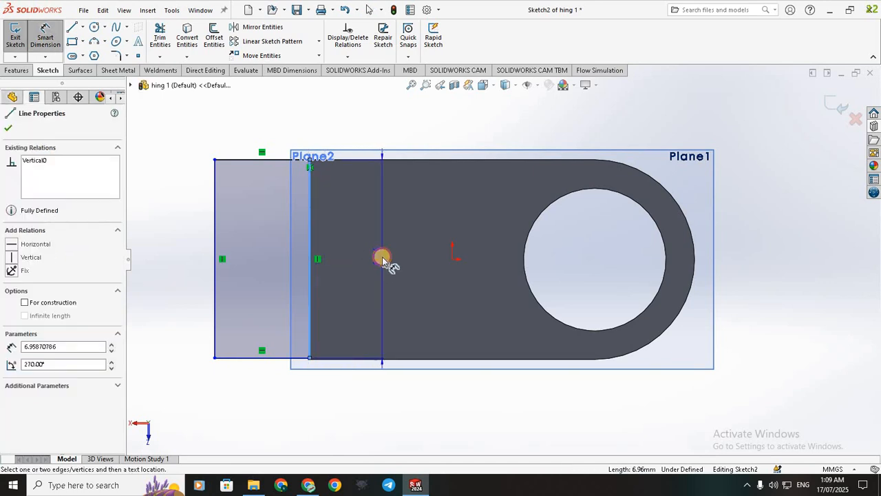
left_click(383, 257)
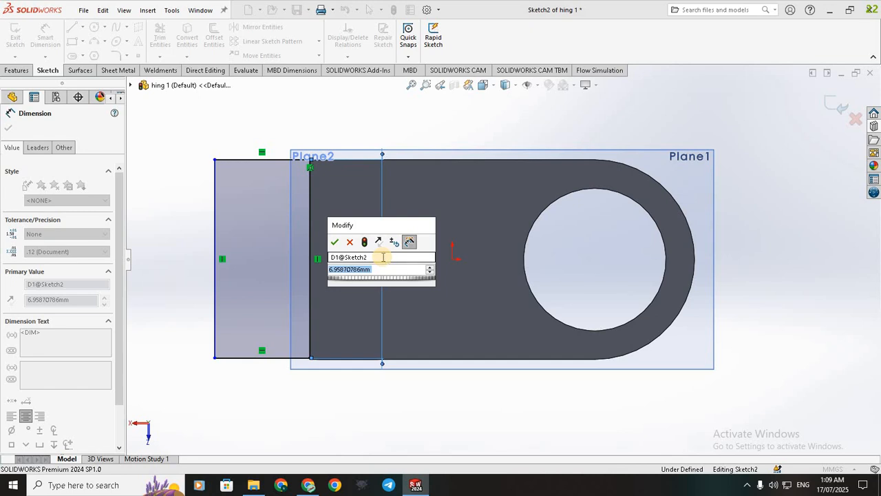
type("7.5")
key("Return")
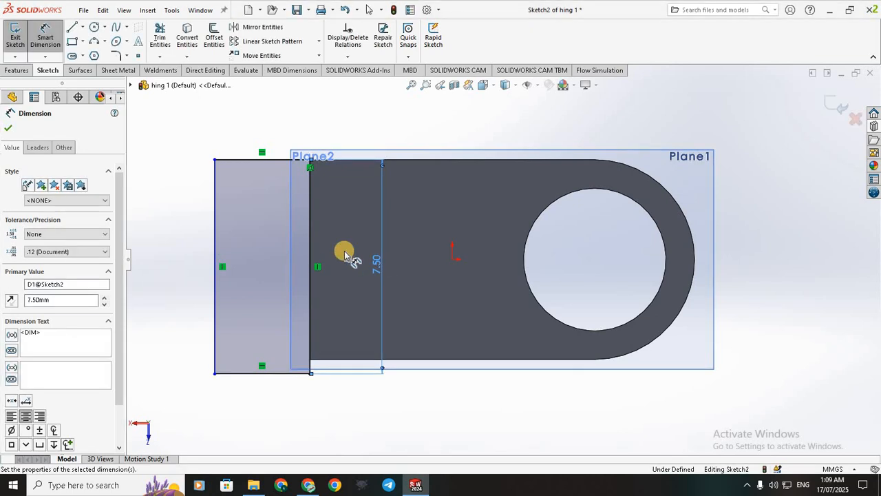
- Change the rectangle's vertical dimension to 7 mm to match the body's width
scroll(417, 286, "up", 2)
scroll(430, 287, "down", 2)
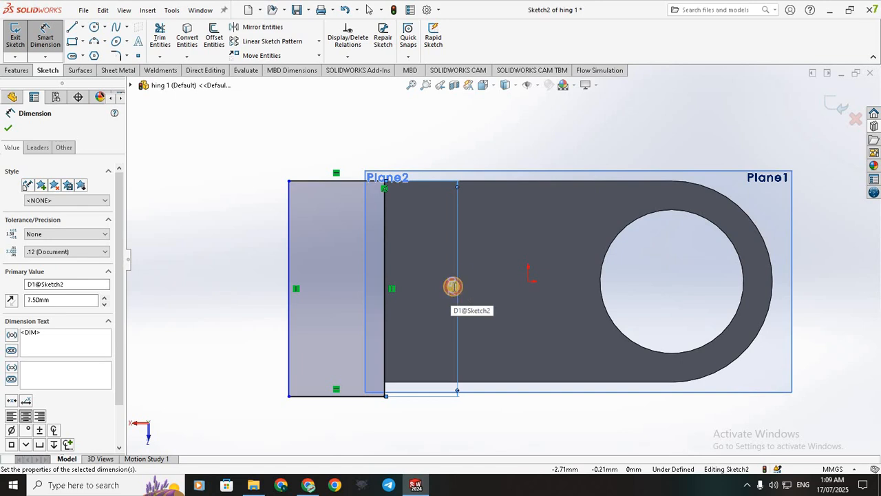
double_click(453, 286)
type("7")
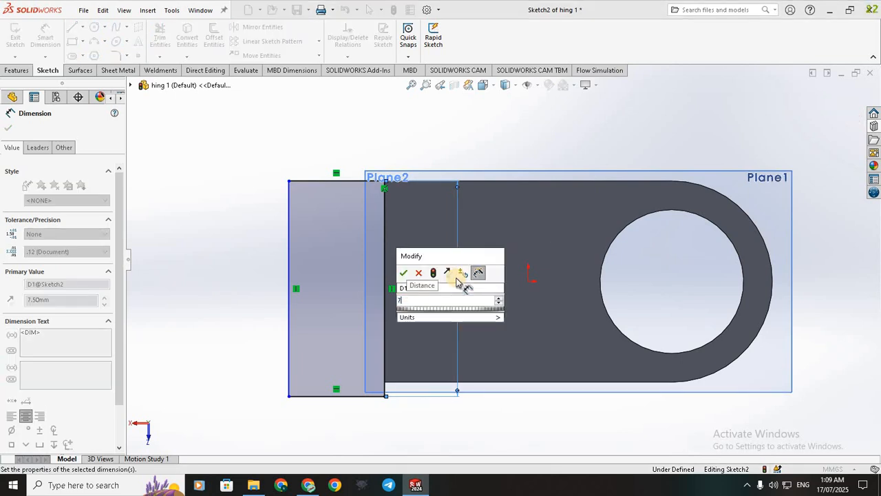
key("Return")
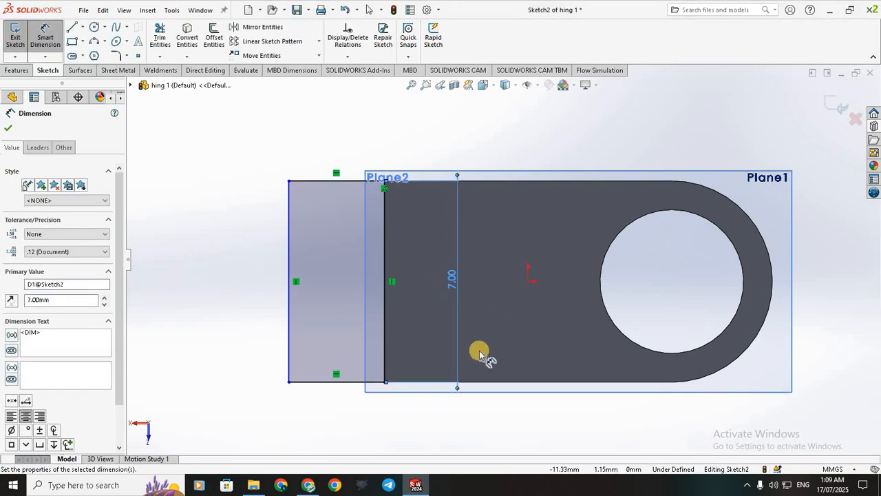
left_click(480, 353)
scroll(475, 266, "up", 3)
scroll(501, 253, "down", 5)
key("Escape")
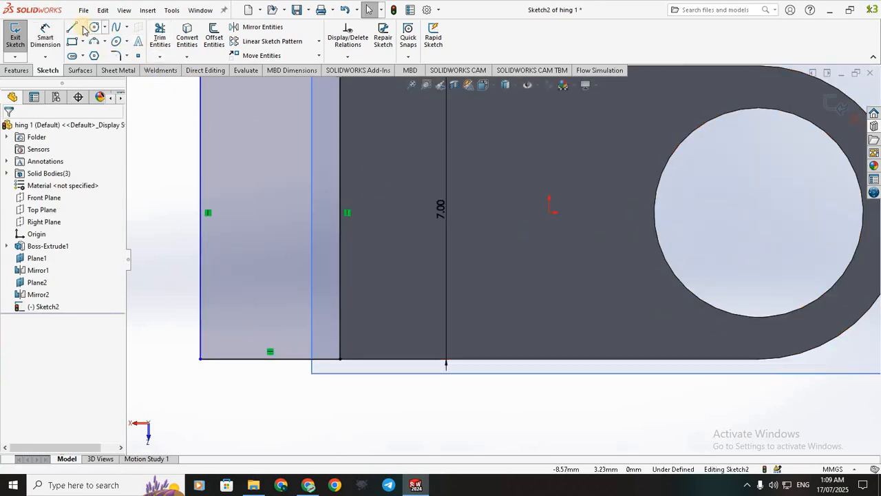
- Sketch a horizontal centerline about 5 mm long from the origin to the rectangle's inner vertical side
left_click(83, 27)
left_click(96, 54)
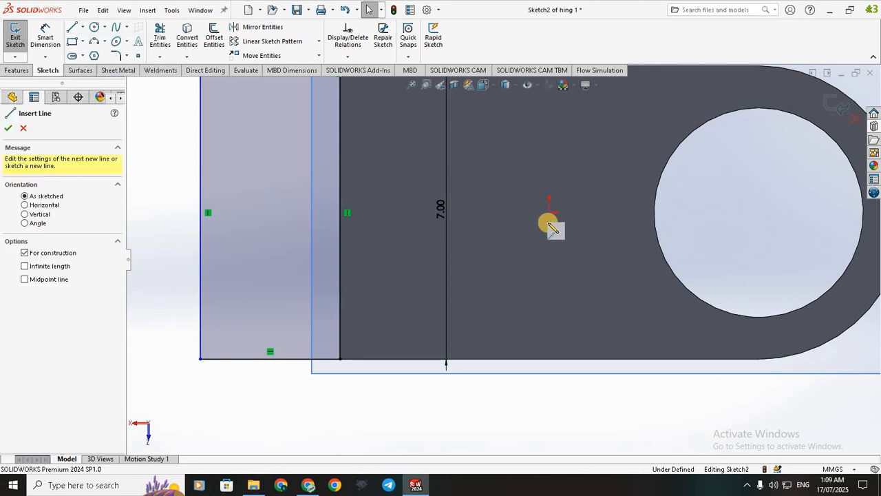
left_click(550, 212)
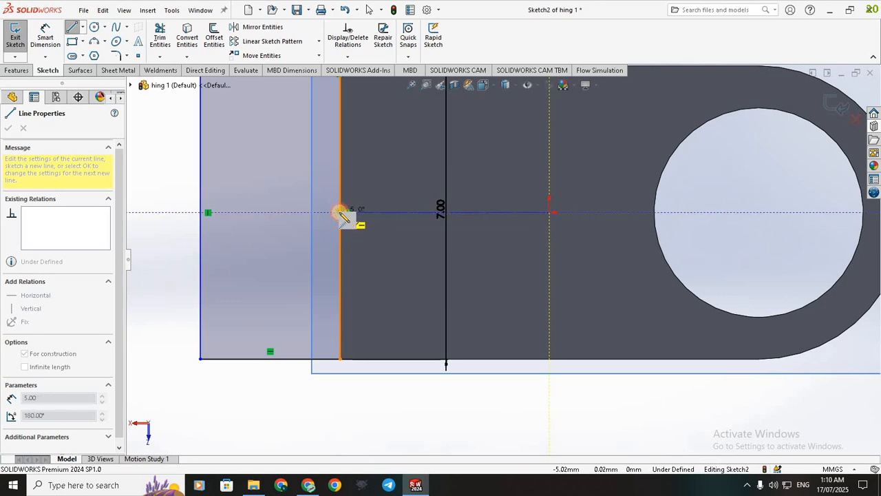
left_click(343, 215)
key("Escape")
- Delete the horizontal centerline from the sketch
scroll(466, 256, "up", 5)
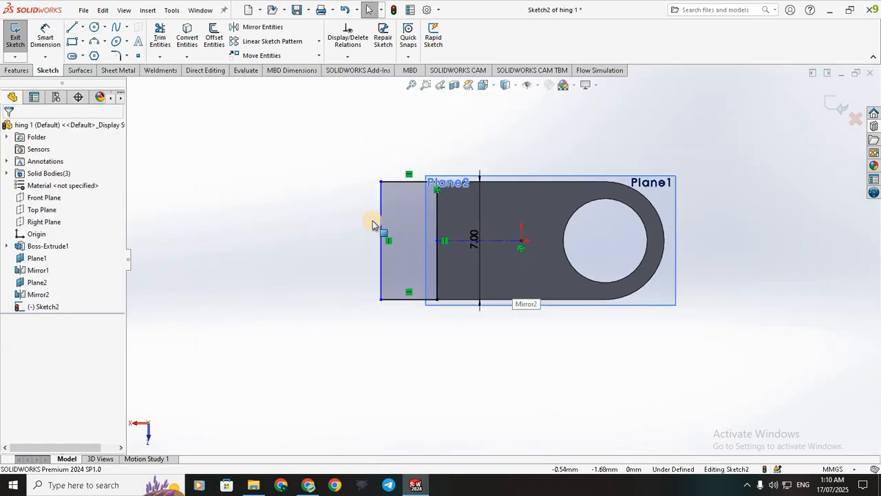
scroll(372, 220, "down", 3)
left_click(377, 218)
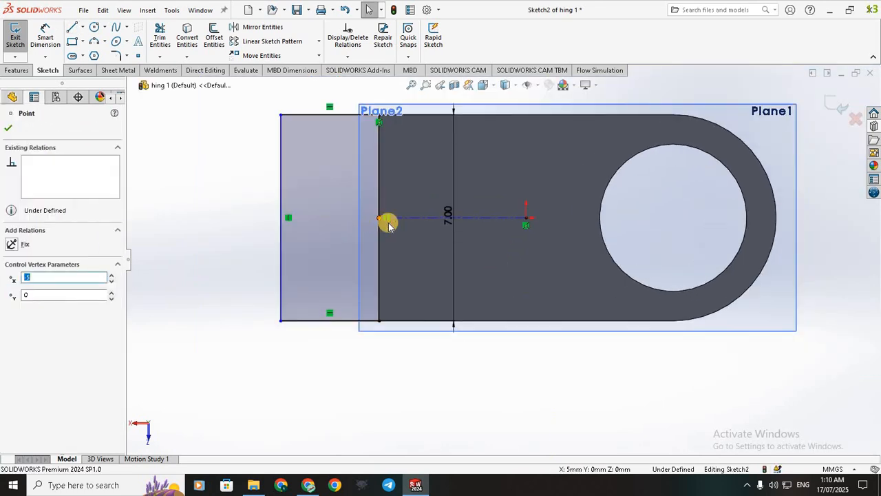
left_click(408, 218)
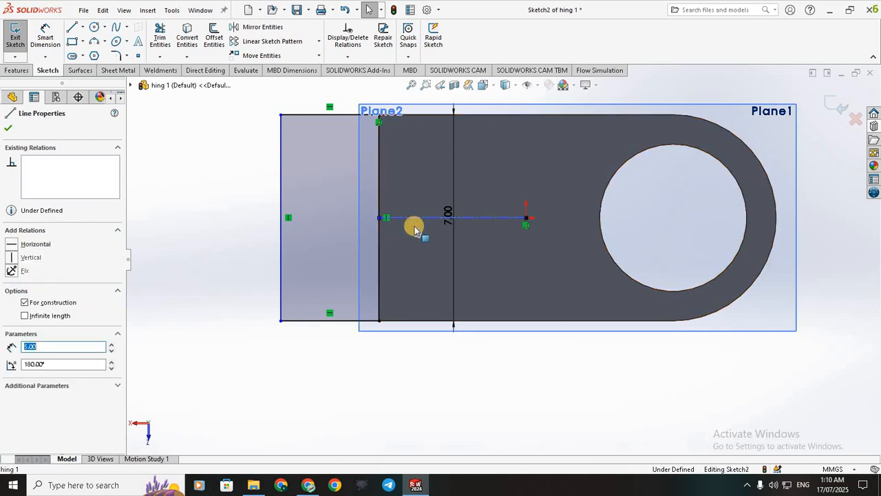
key("Delete")
scroll(391, 232, "down", 1)
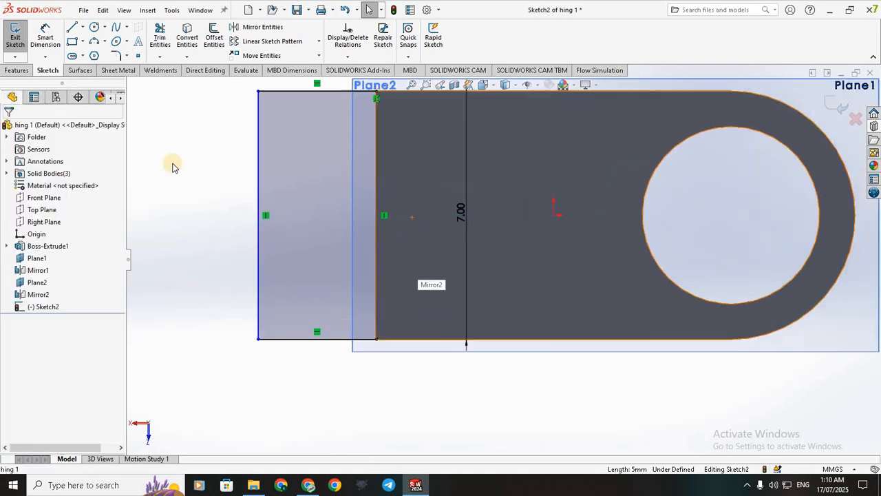
- Dimension the rectangle's horizontal width to 3 mm
left_click(45, 38)
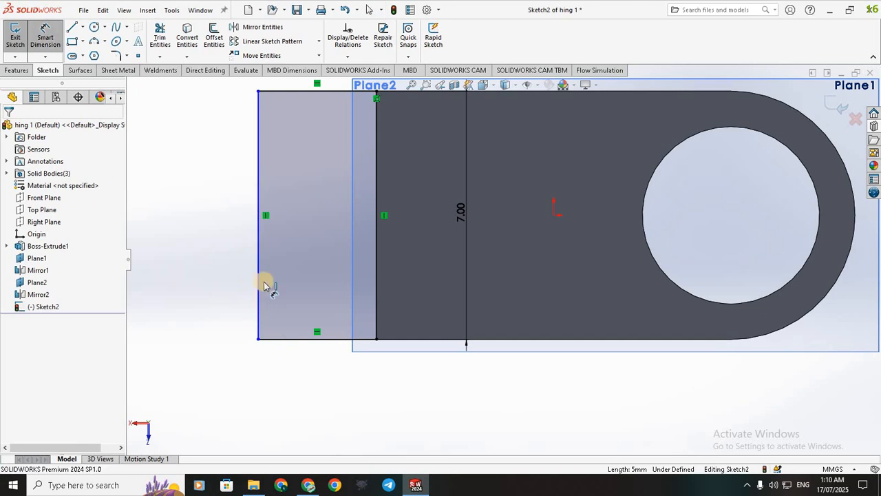
scroll(331, 285, "up", 2)
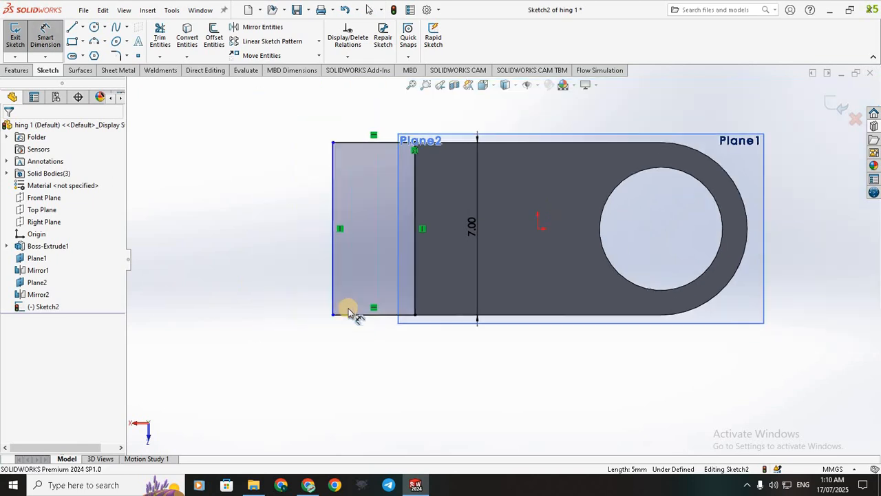
left_click(360, 354)
left_click(359, 351)
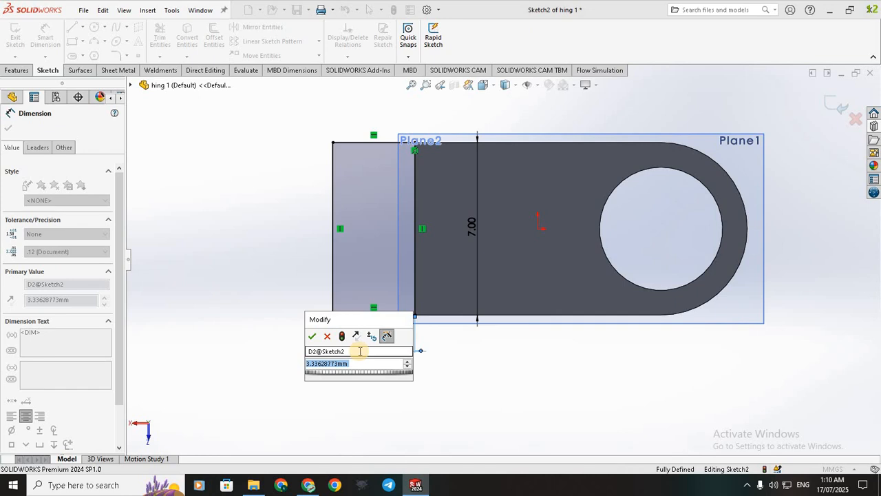
type("3")
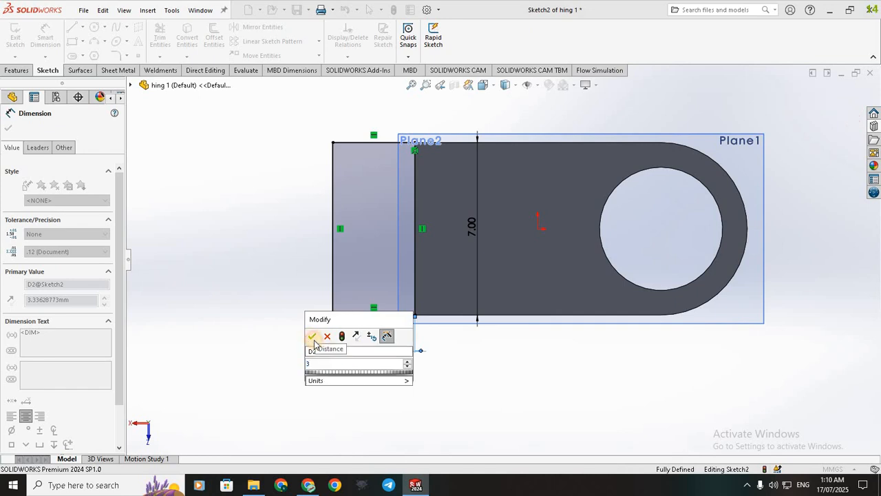
left_click(313, 336)
left_click(466, 356)
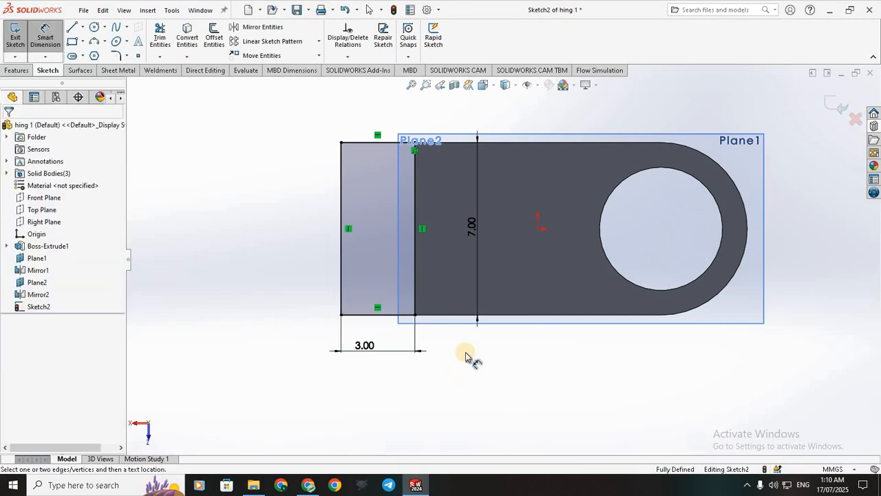
scroll(482, 339, "up", 2)
mouse_move(487, 300)
middle_mouse_down()
mouse_move(503, 286)
mouse_move(514, 249)
mouse_move(691, 224)
mouse_move(677, 174)
middle_mouse_up()
scroll(690, 224, "up", 2)
scroll(690, 223, "down", 1)
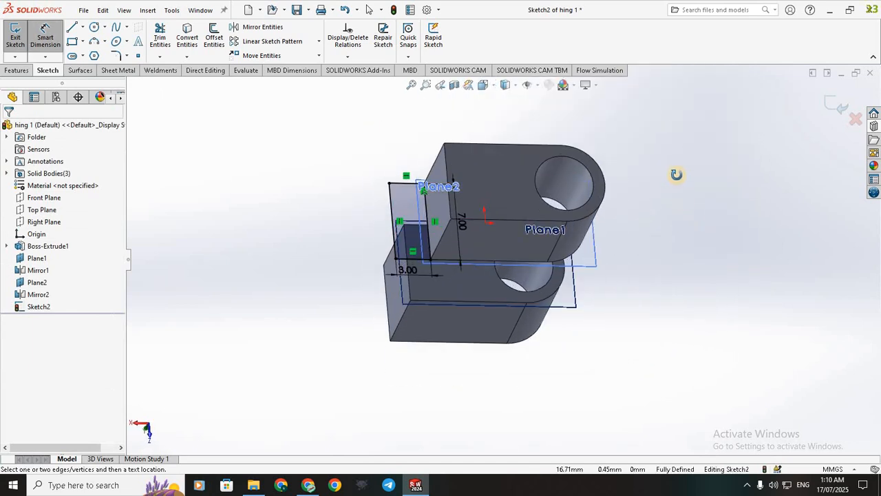
left_click(11, 71)
left_click(19, 34)
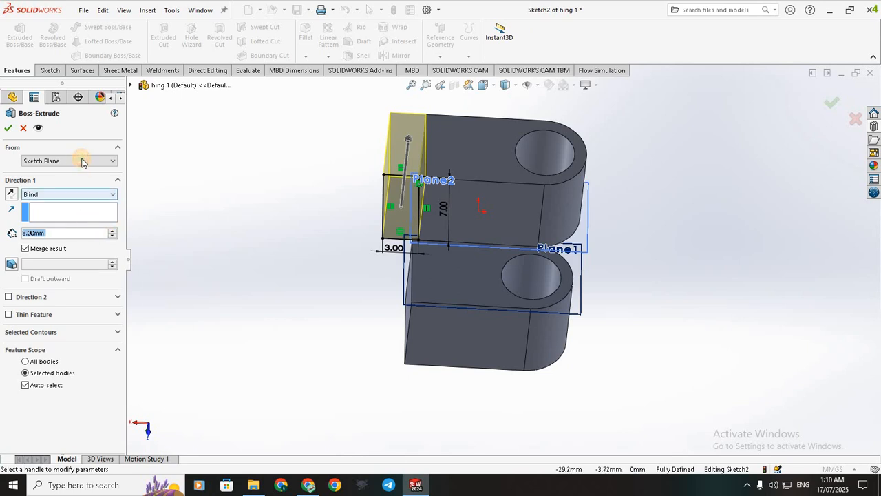
left_click(82, 161)
left_click(81, 197)
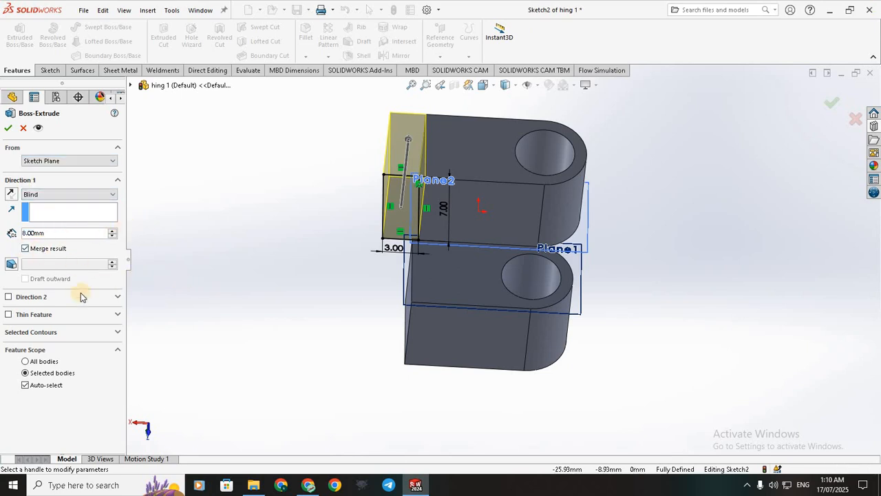
middle_click_drag(361, 173, 432, 372)
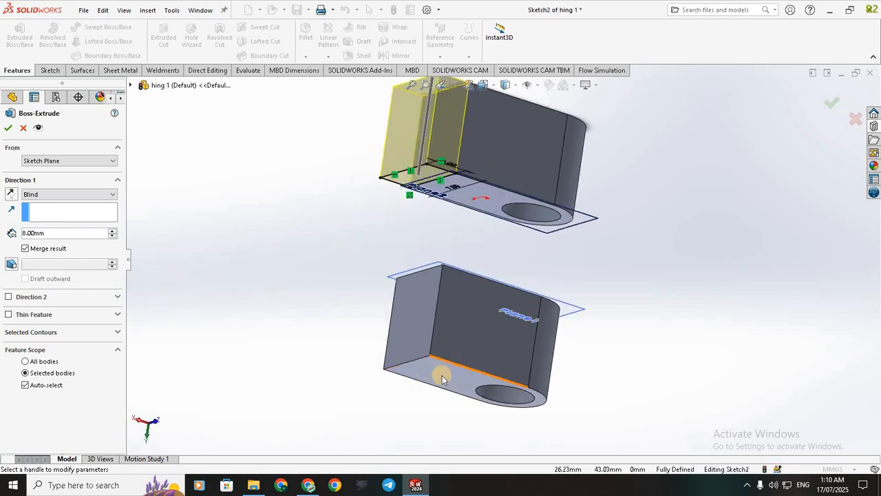
left_click(52, 195)
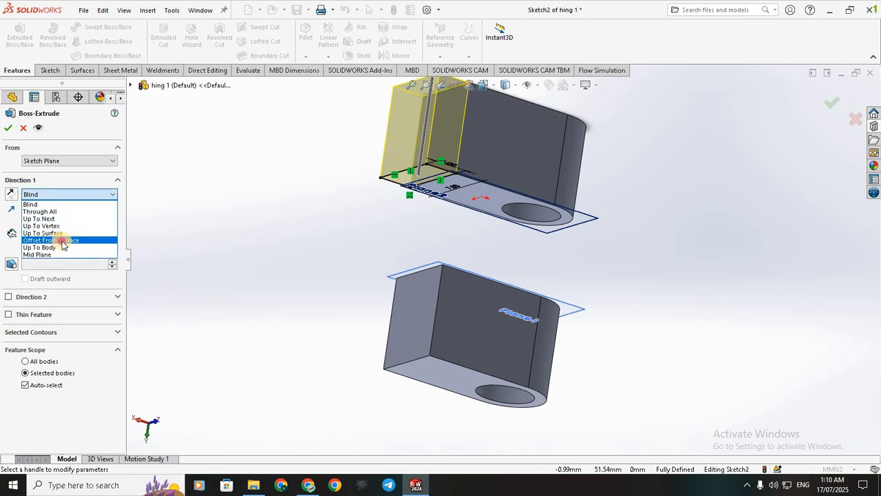
middle_click_drag(325, 283, 329, 334)
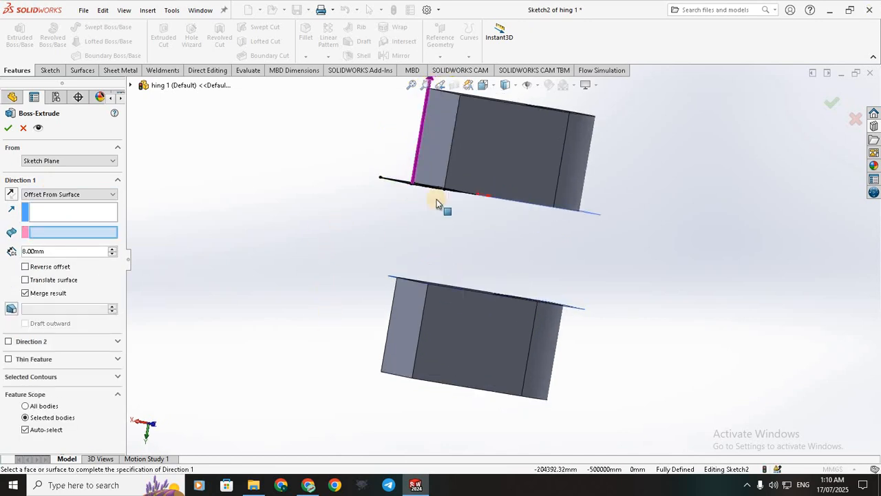
left_click(501, 133)
middle_click_drag(332, 300, 358, 171)
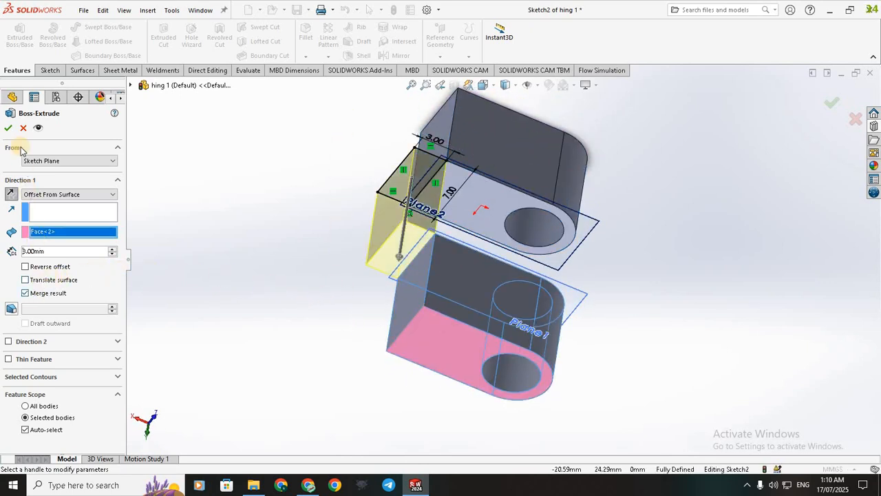
key("Escape")
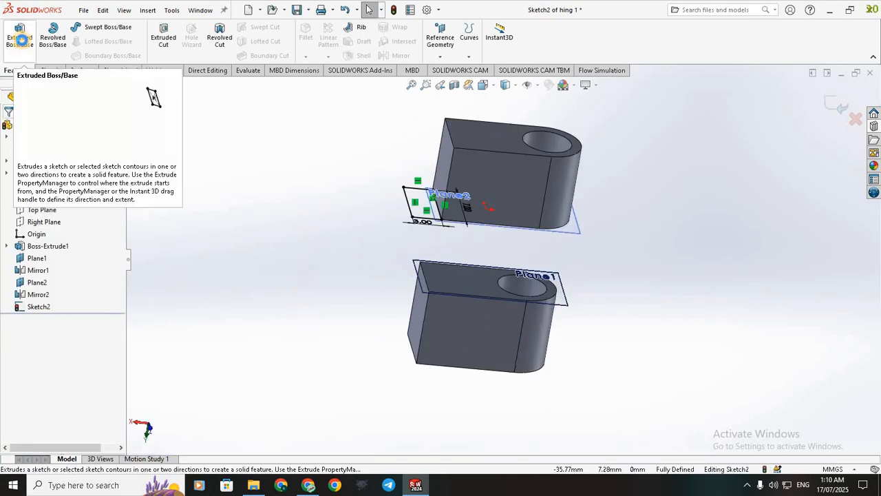
- Extrude the rectangle from the upper knuckle's outer top face up to the lower knuckle's outer bottom face, merging the result
left_click(19, 35)
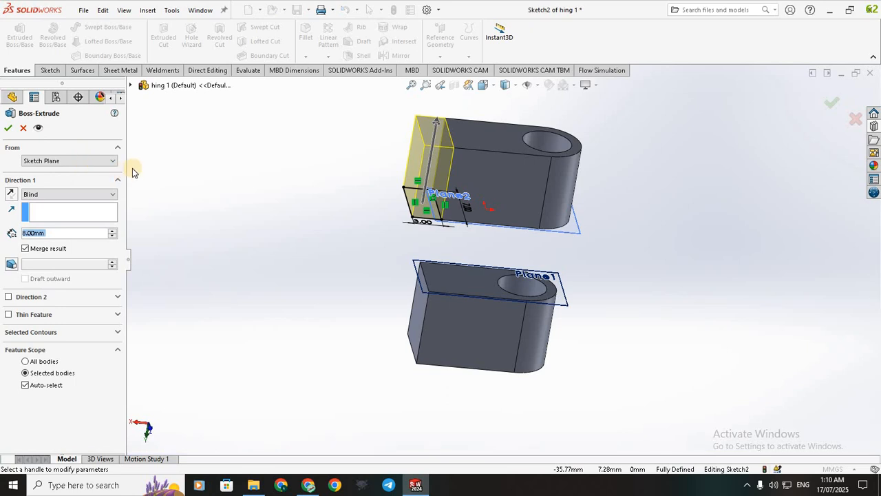
left_click(82, 163)
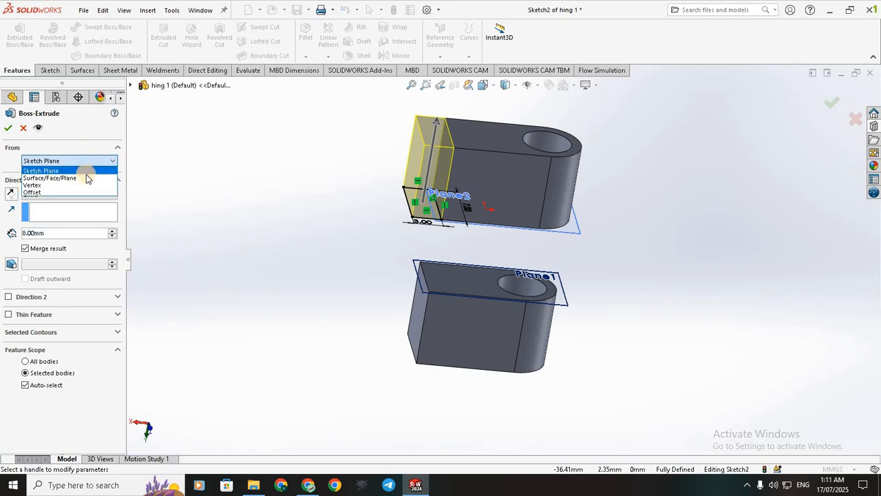
left_click(88, 178)
left_click(481, 134)
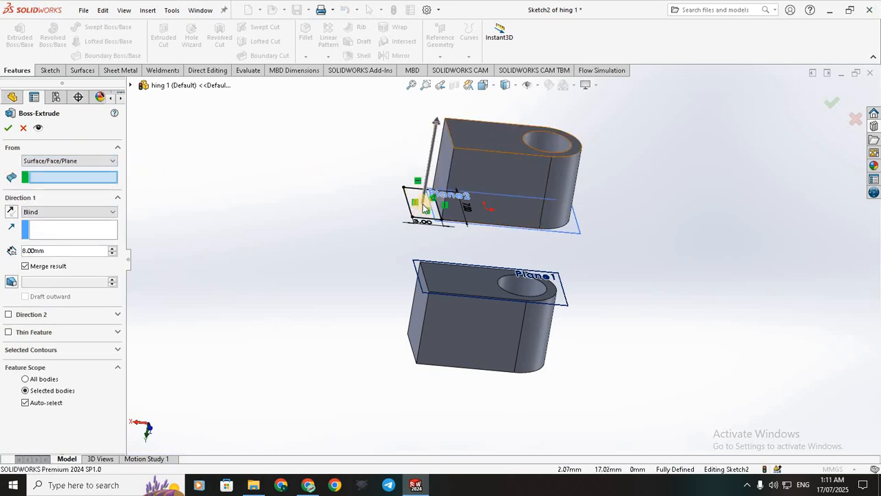
left_click(88, 220)
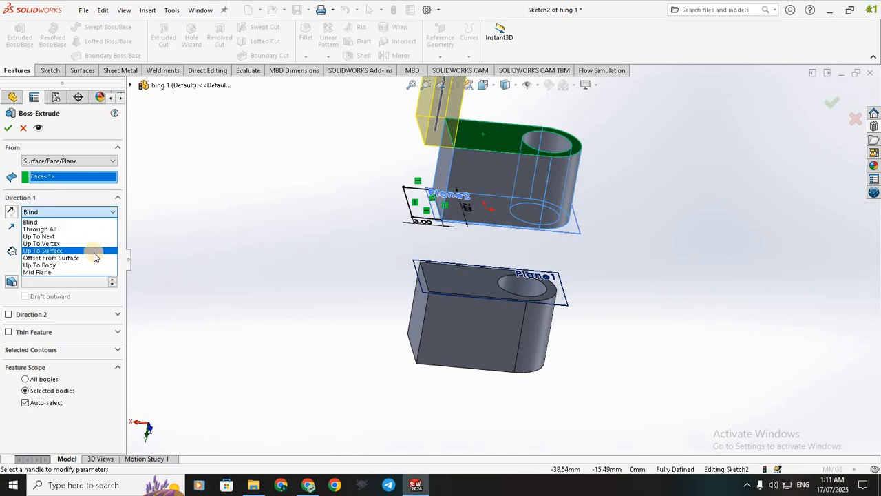
left_click(82, 250)
middle_click_drag(455, 363, 386, 305)
left_click(449, 323)
middle_click_drag(299, 285, 275, 403)
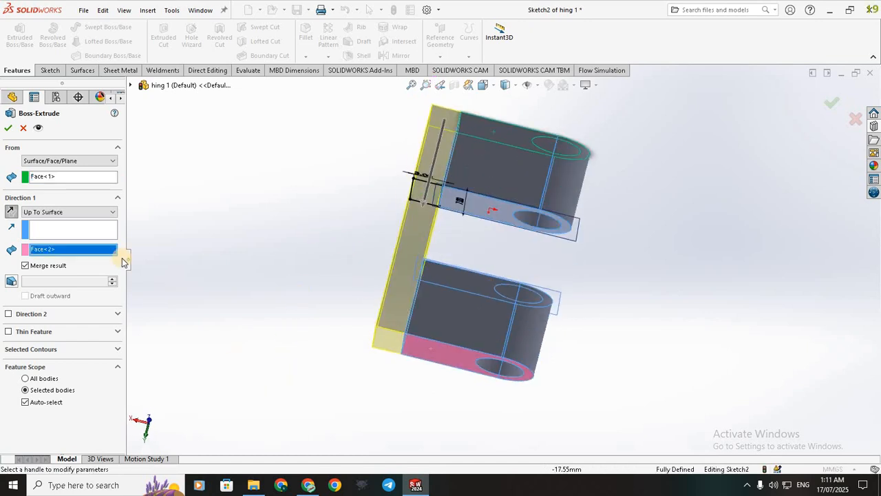
left_click(8, 128)
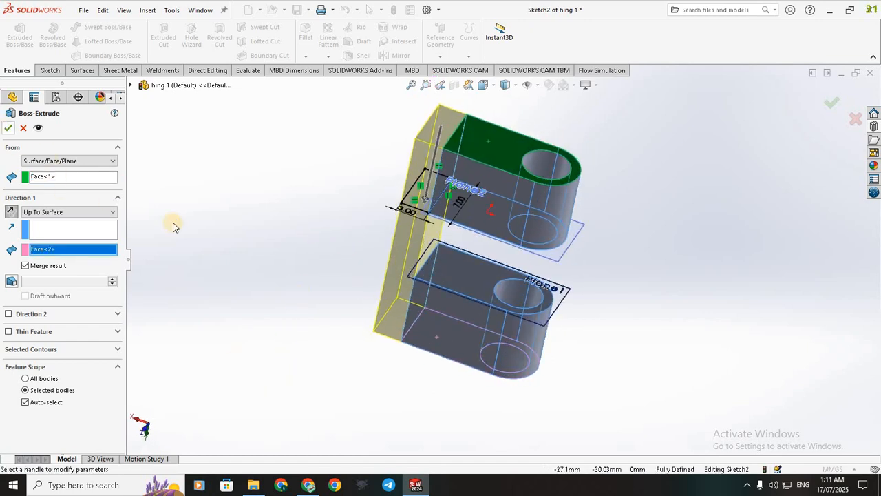
left_click(308, 252)
- Hide both reference planes, Plane2 and Plane1
scroll(40, 283, "up", 1)
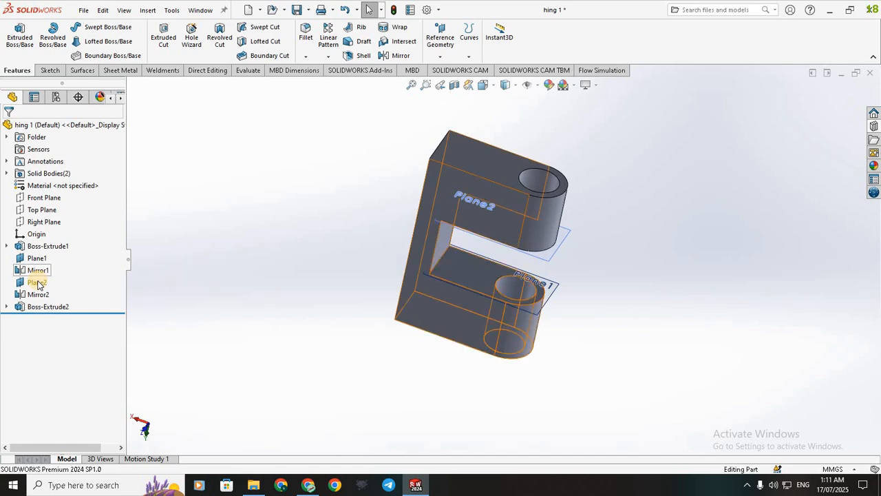
left_click(39, 284)
left_click(66, 265)
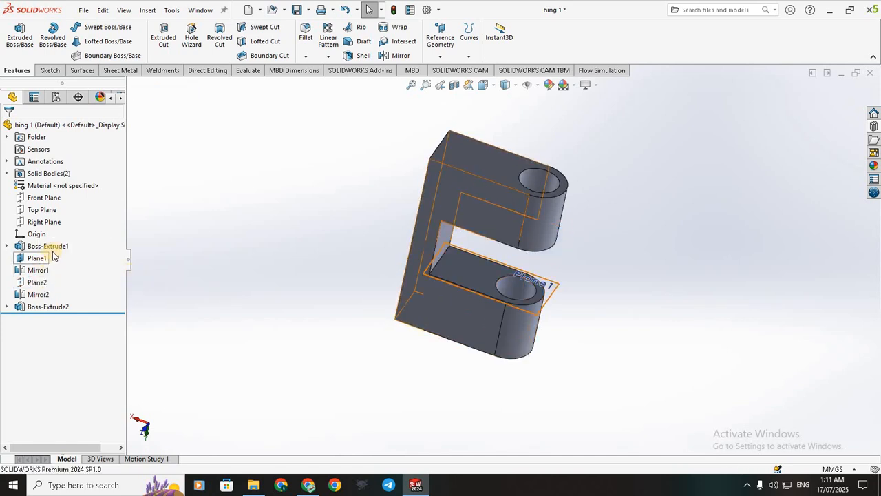
left_click(39, 258)
left_click(219, 267)
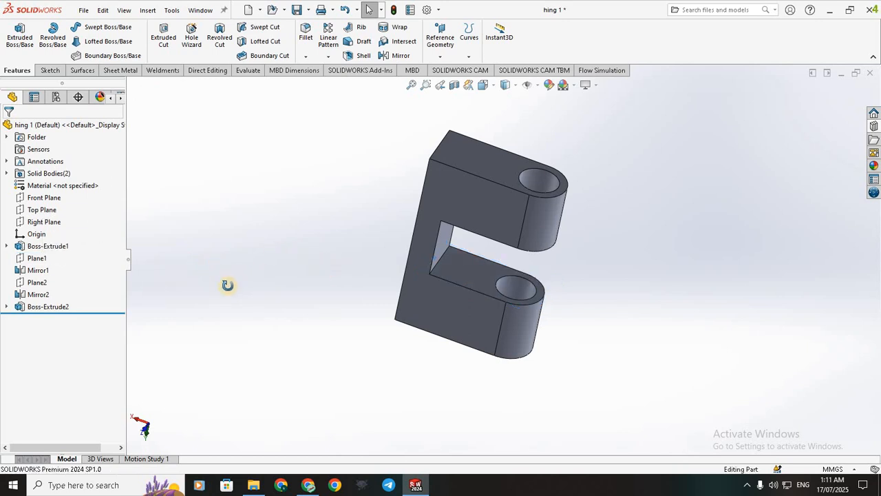
- Save the finished two-knuckle hinge part under the new file name "hing 2" in the same folder
middle_click_drag(227, 284, 500, 104)
left_click(495, 88)
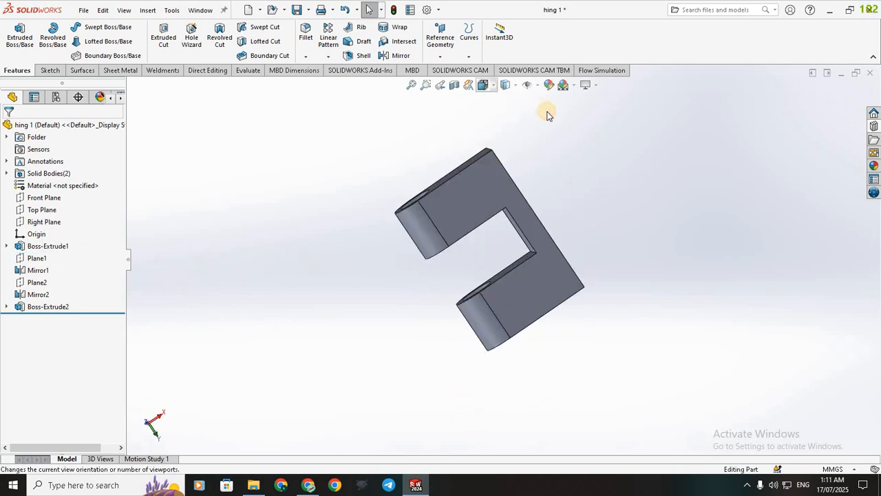
left_click(546, 110)
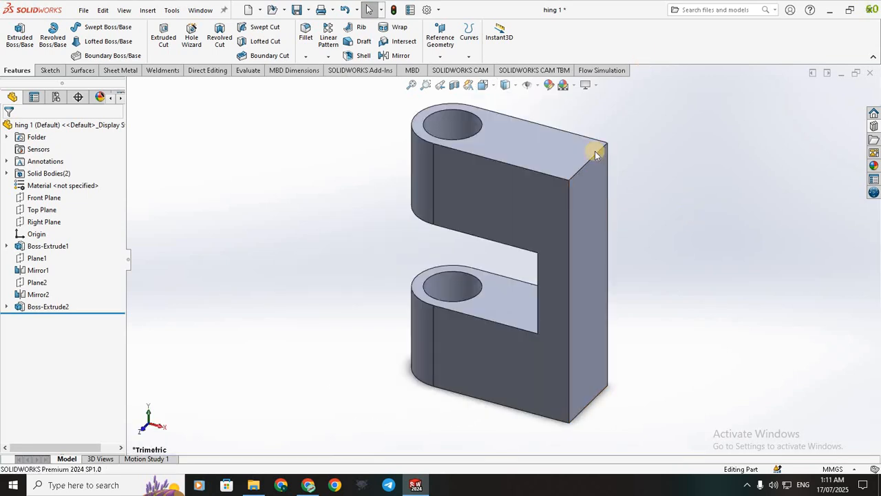
left_click(409, 84)
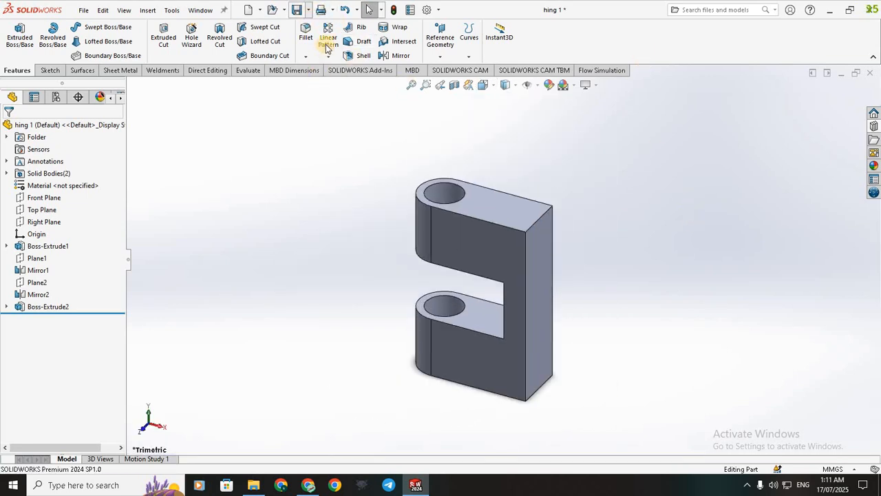
left_click(308, 9)
left_click(318, 38)
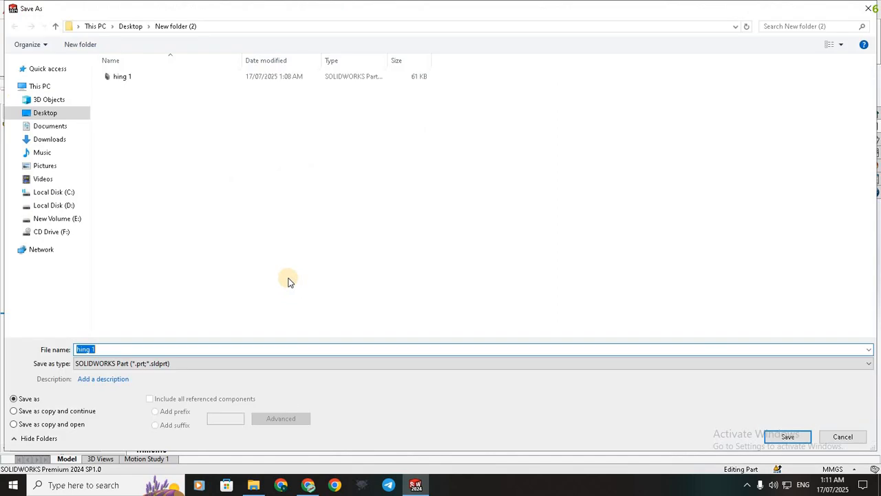
left_click(235, 349)
key("BackSpace")
type("2")
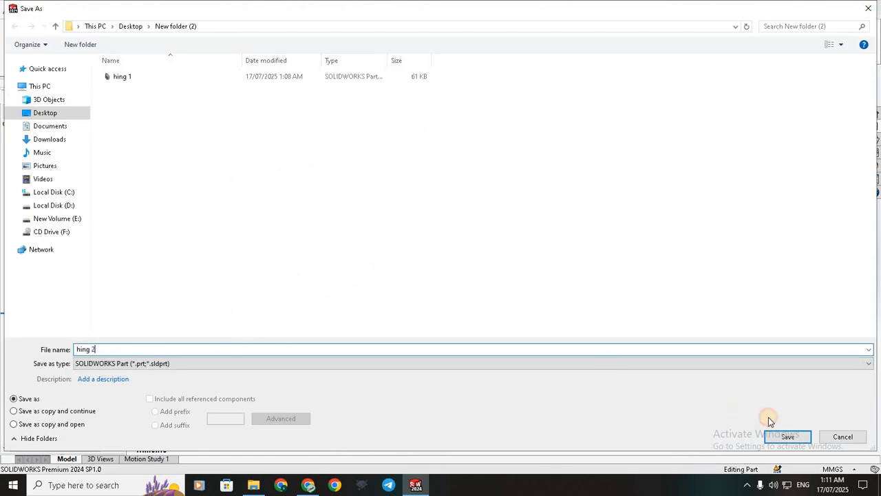
left_click(776, 434)
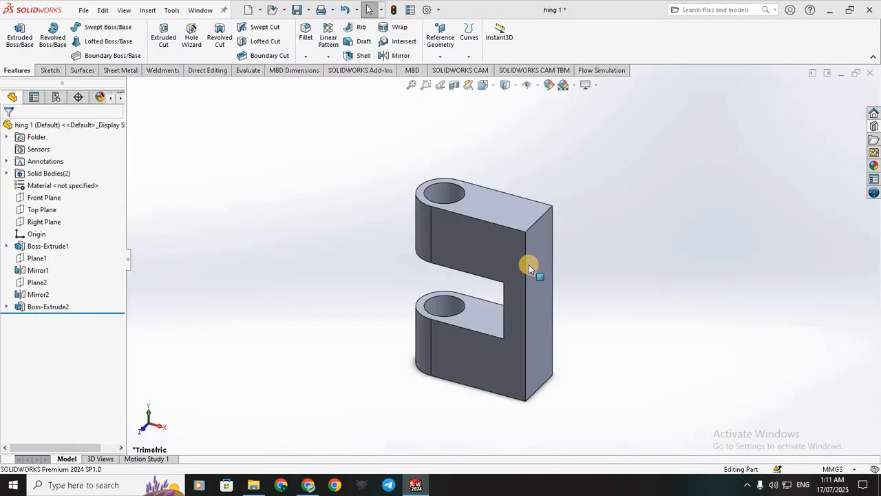
- Measure the diameter of the hole in the upper knuckle's top face
scroll(496, 223, "down", 1)
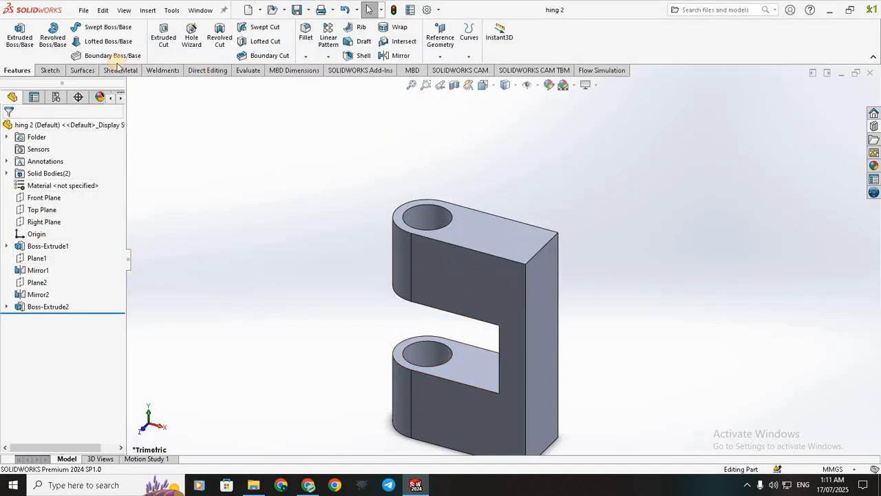
left_click(207, 71)
left_click(246, 70)
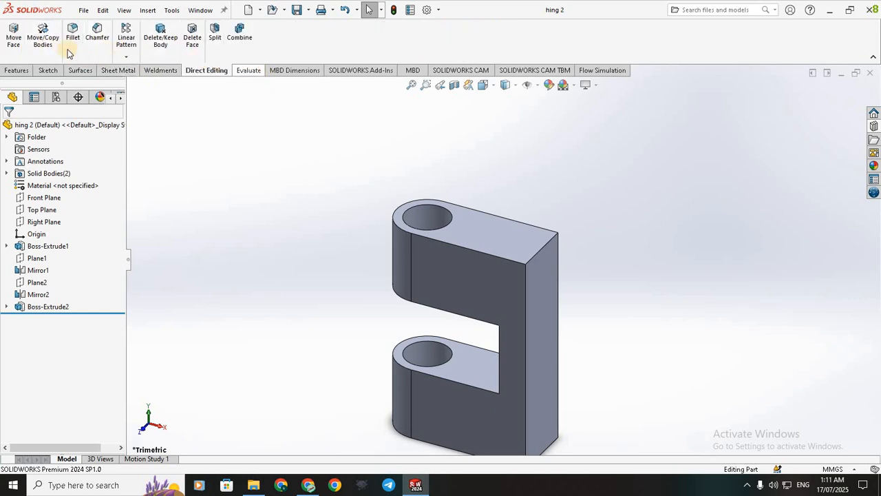
left_click(46, 35)
scroll(427, 215, "down", 3)
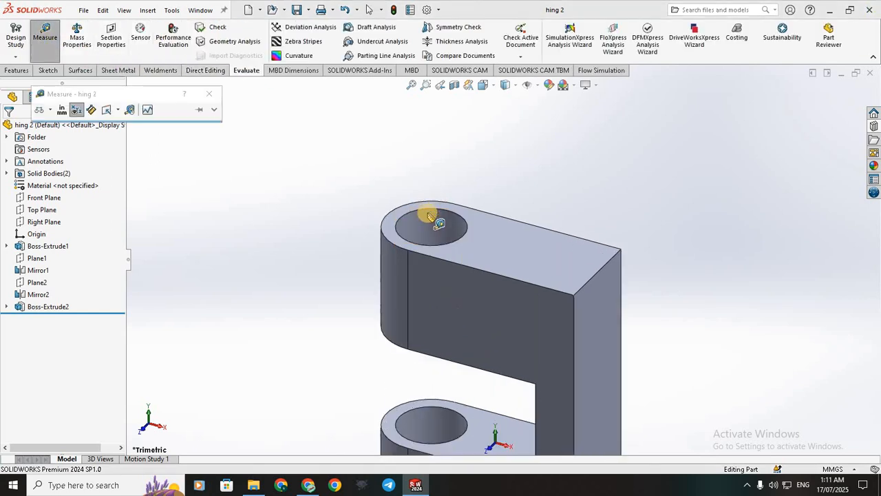
left_click(427, 213)
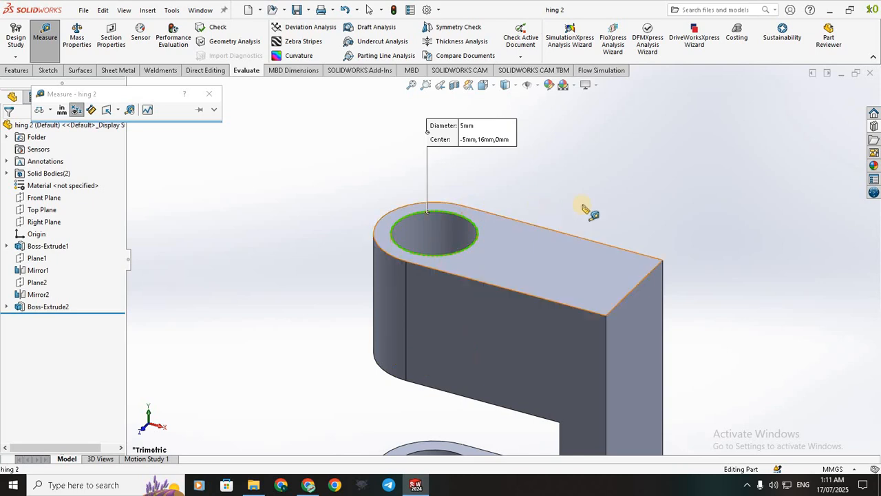
key("Escape")
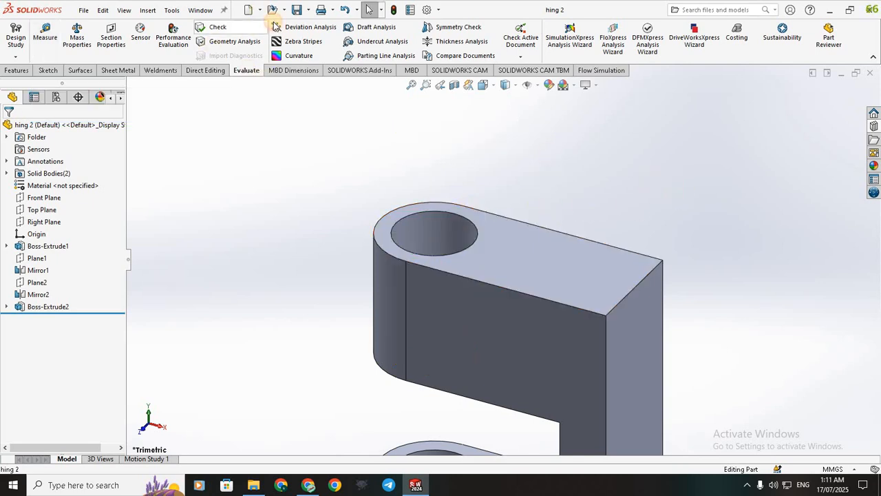
- Create a new part and sketch a circle about 42 mm in diameter on the Top Plane, centred on the origin
key("ctrl+n")
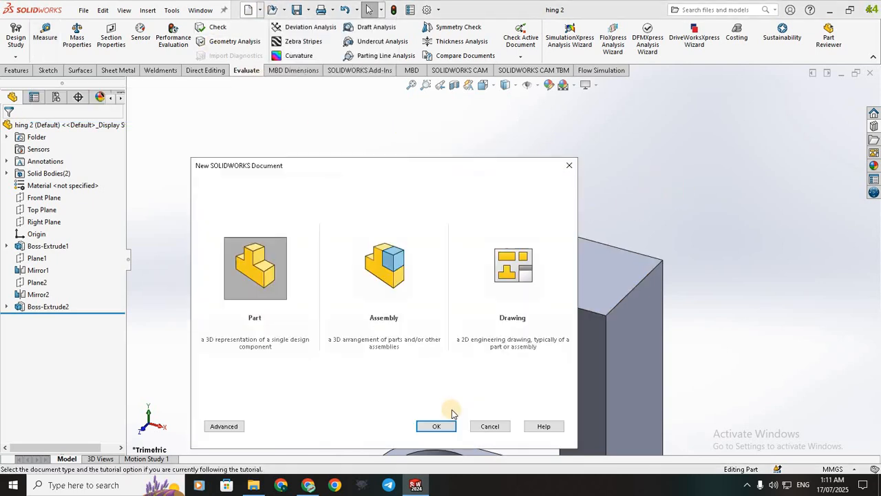
left_click(445, 425)
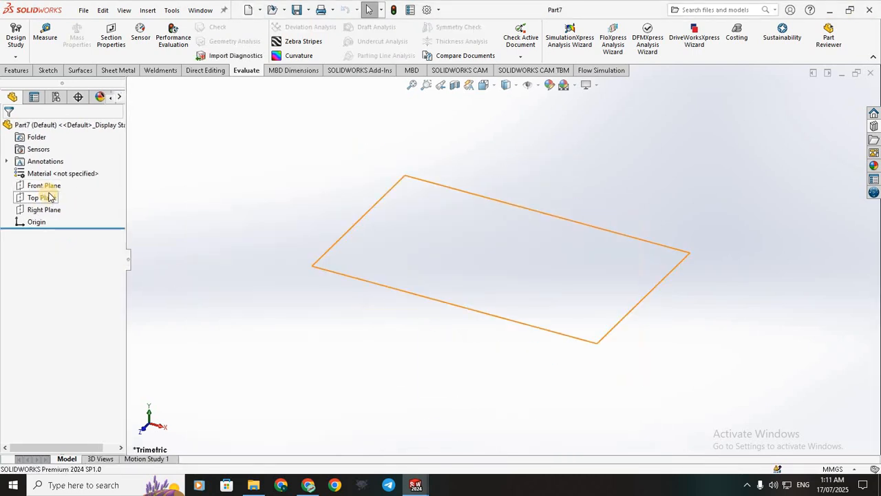
left_click(49, 198)
left_click(62, 180)
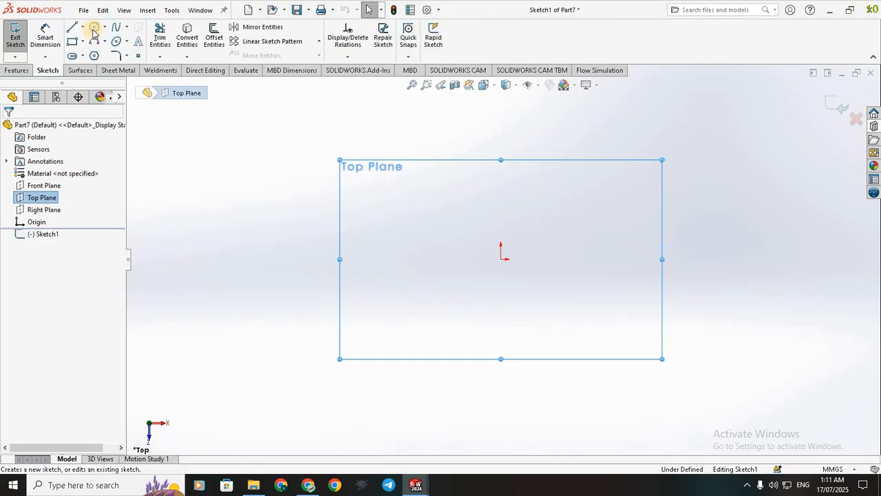
left_click(94, 29)
left_click(502, 259)
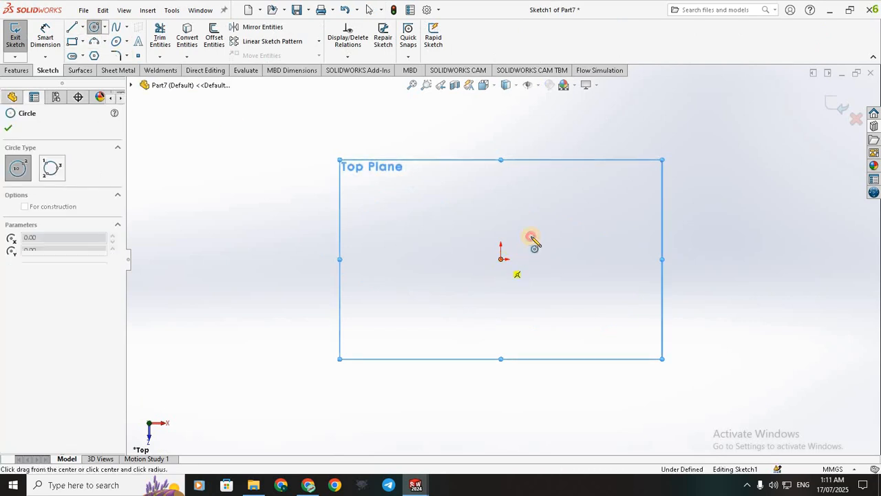
left_click(530, 241)
- Dimension the circle's diameter to 5 mm
left_click(47, 42)
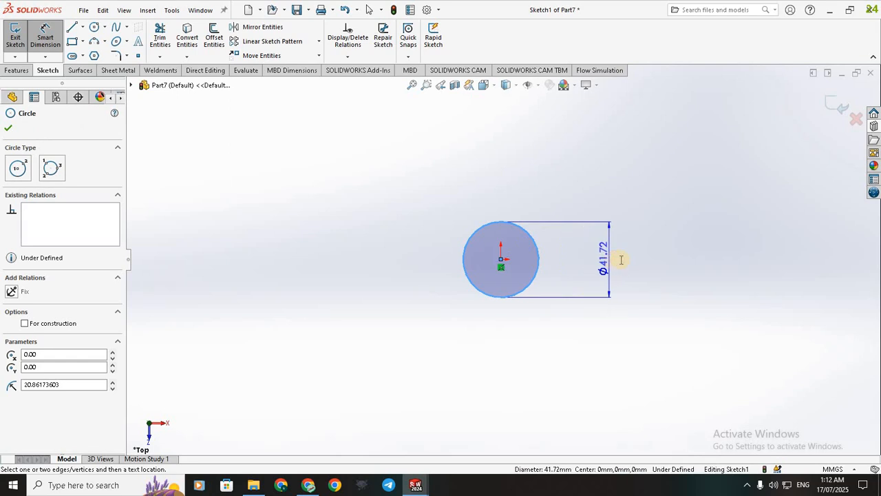
left_click(609, 260)
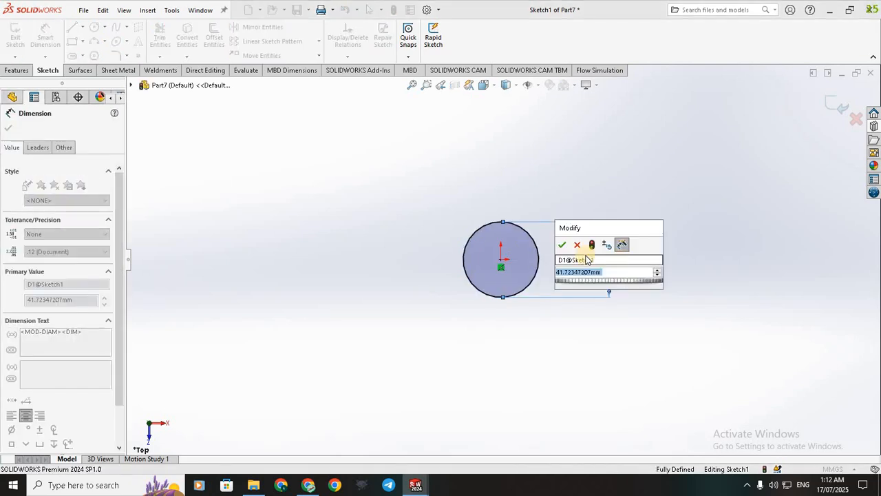
type("5")
left_click(561, 246)
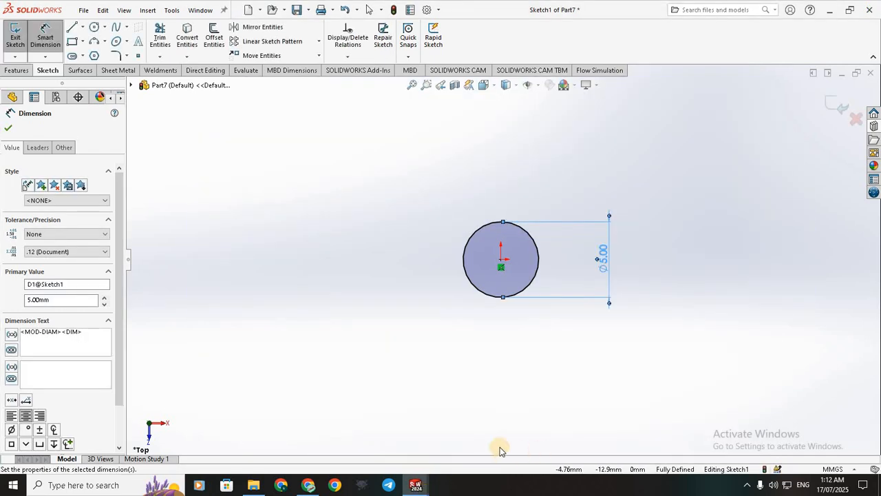
- Switch to the hing 2 part and measure the length of the back plate's front vertical edge
left_click(378, 447)
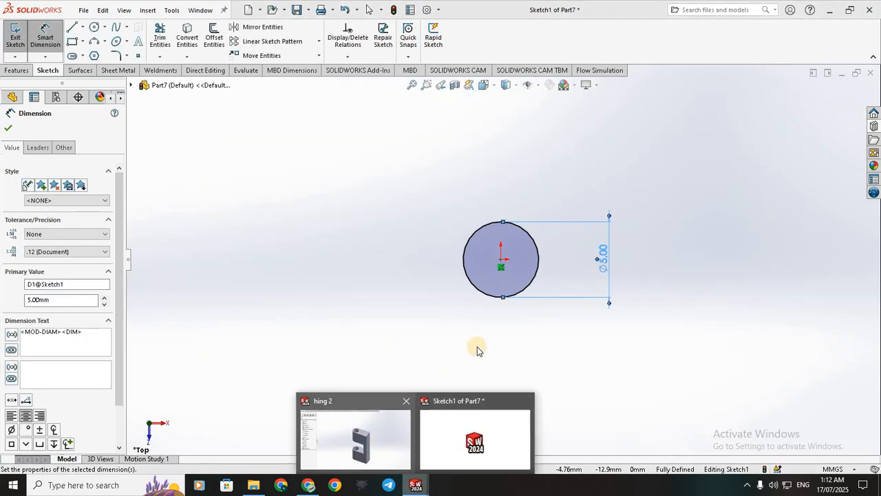
scroll(598, 374, "up", 6)
scroll(585, 378, "down", 2)
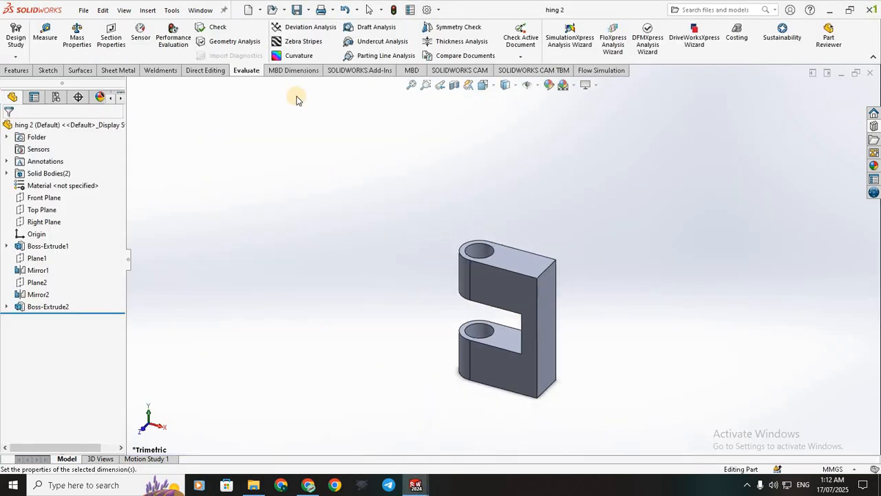
left_click(44, 34)
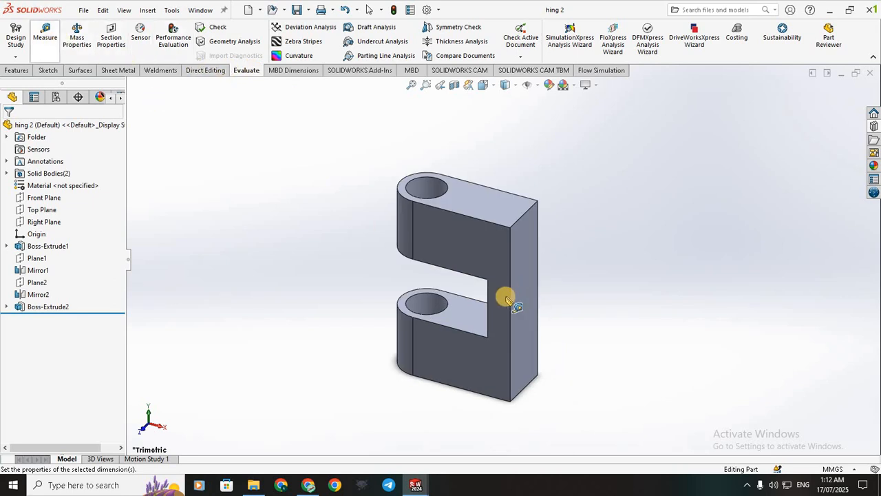
left_click(510, 303)
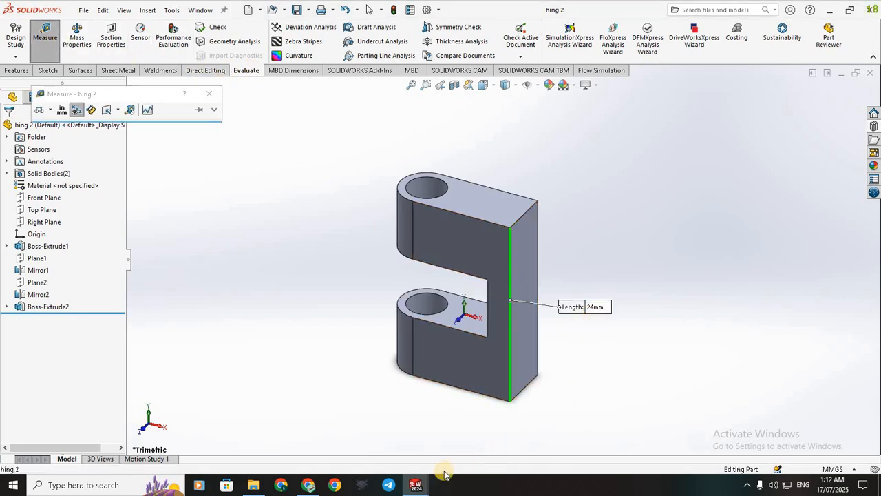
- Return to the new part and extrude the circle upward from the sketch plane with a Blind depth of 24 mm
left_click(418, 489)
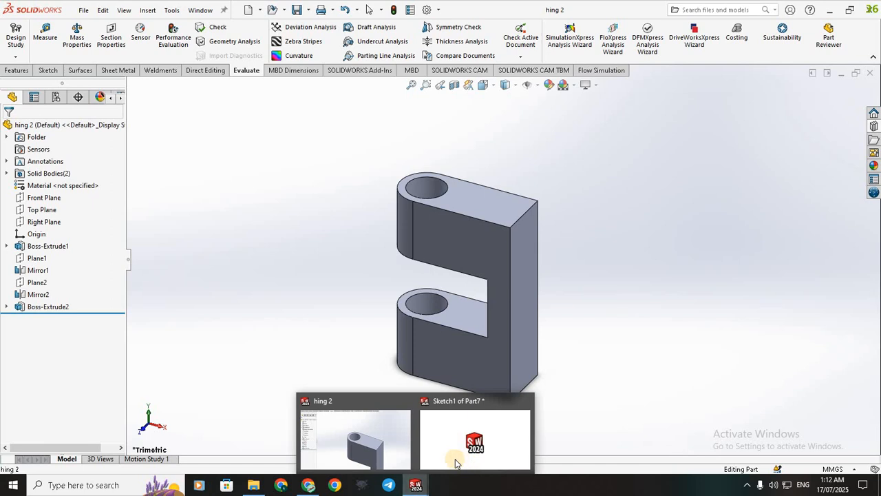
left_click(482, 448)
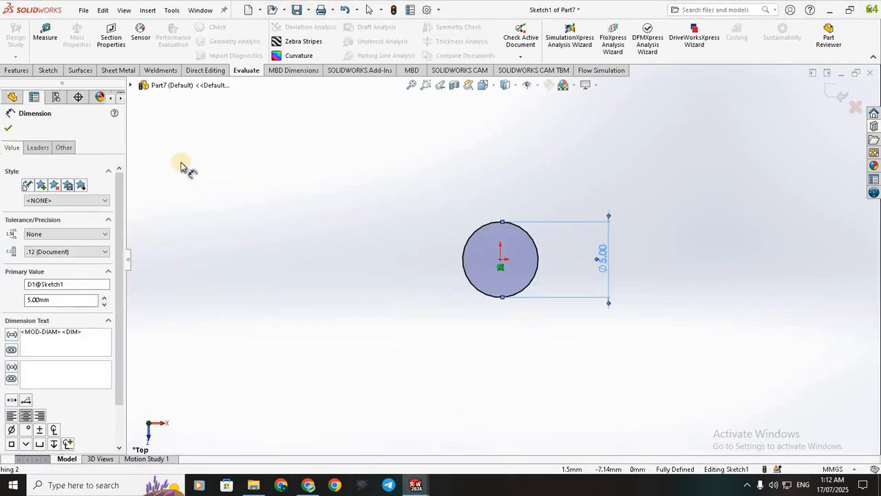
left_click(18, 73)
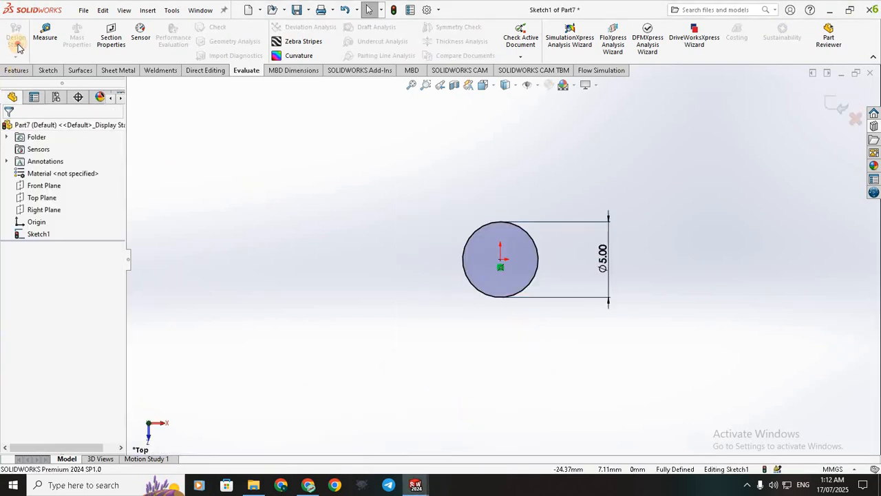
left_click(19, 43)
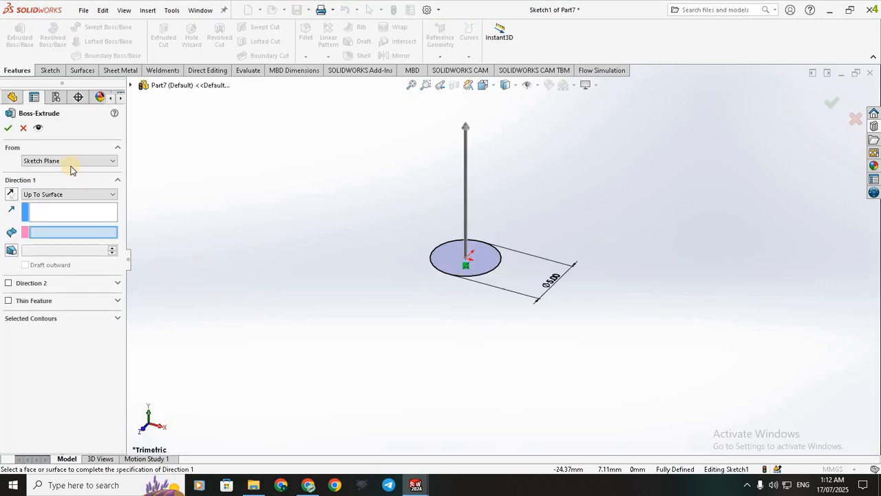
left_click(68, 161)
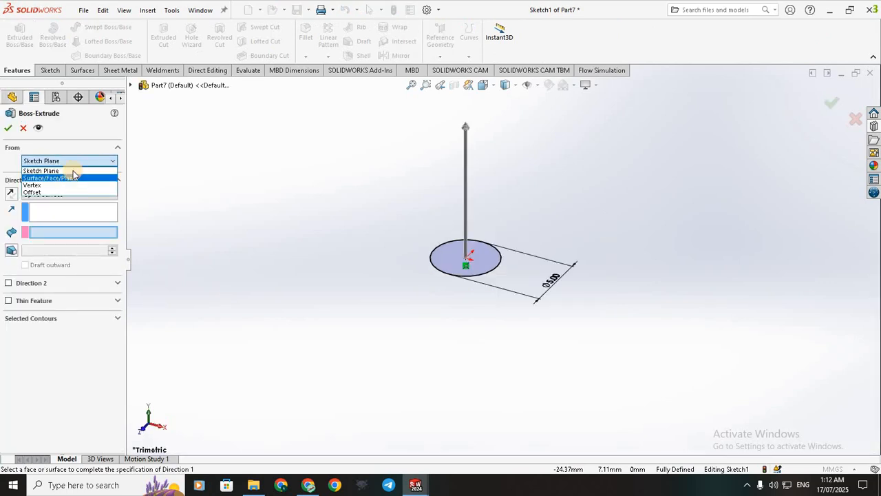
left_click(73, 172)
left_click(64, 235)
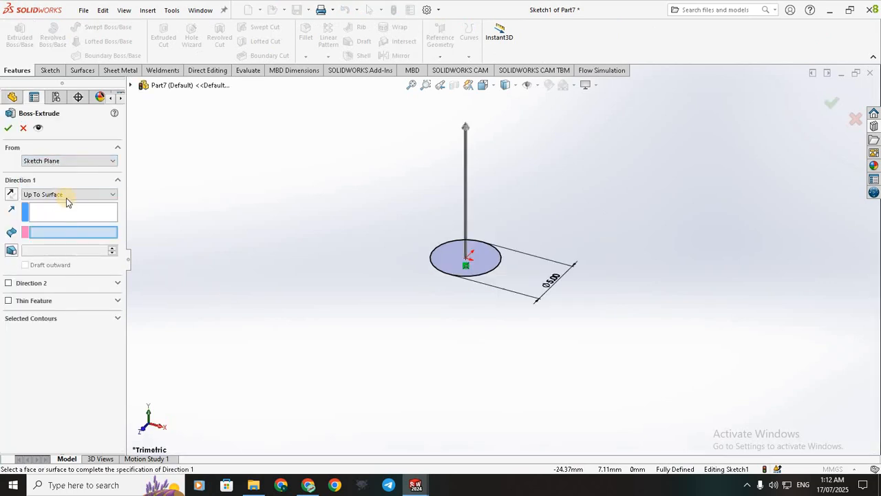
left_click(68, 218)
left_click(69, 195)
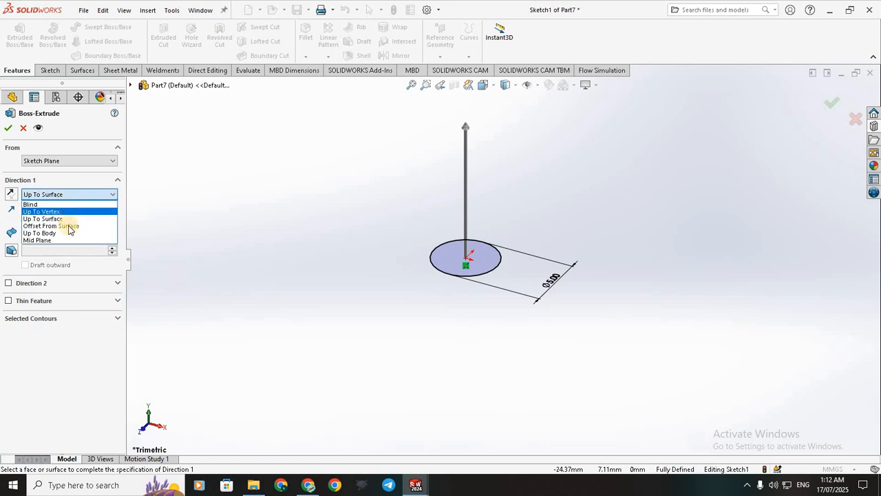
left_click(75, 201)
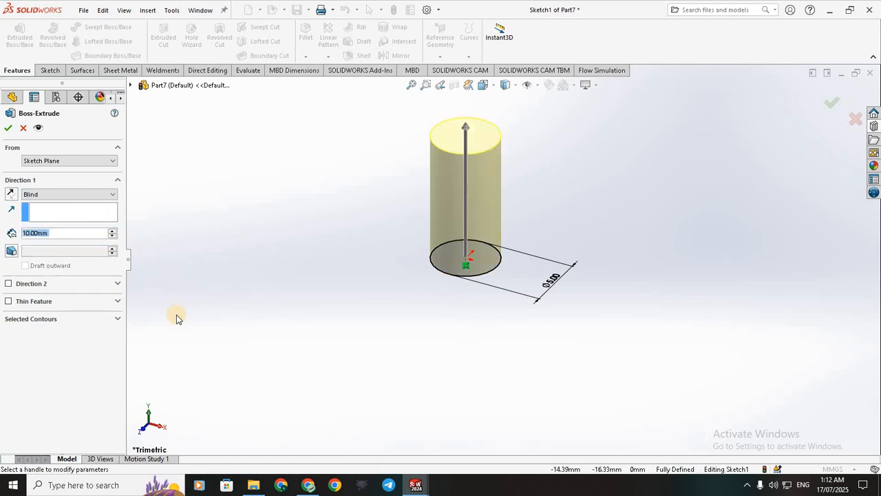
type("24")
key("Return")
scroll(496, 227, "up", 3)
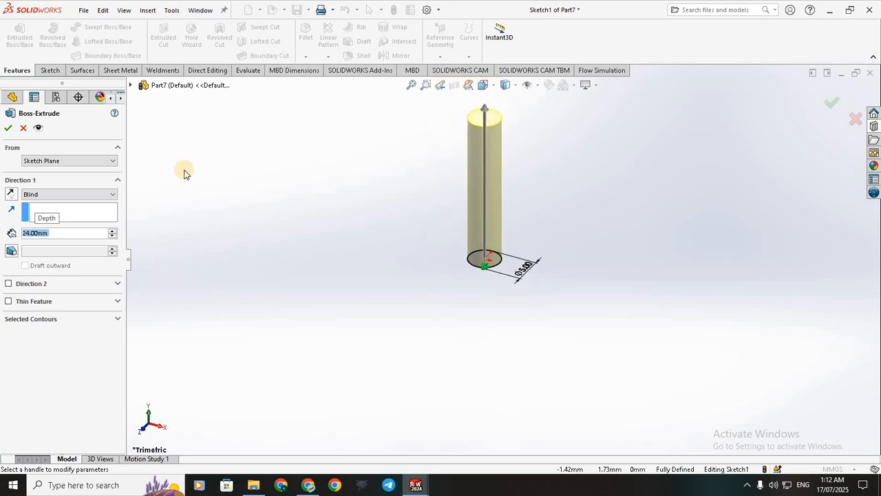
left_click(7, 128)
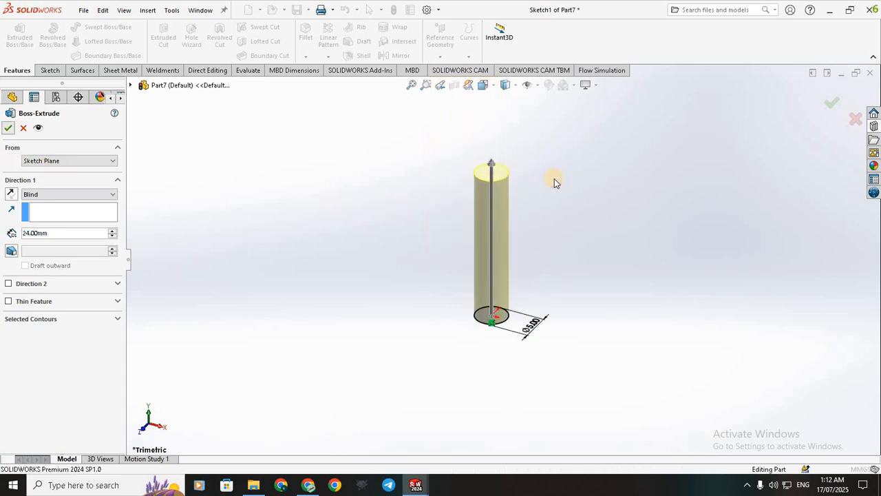
- Start a new sketch on the Front Plane of the pin, seen from the front
scroll(451, 189, "down", 4)
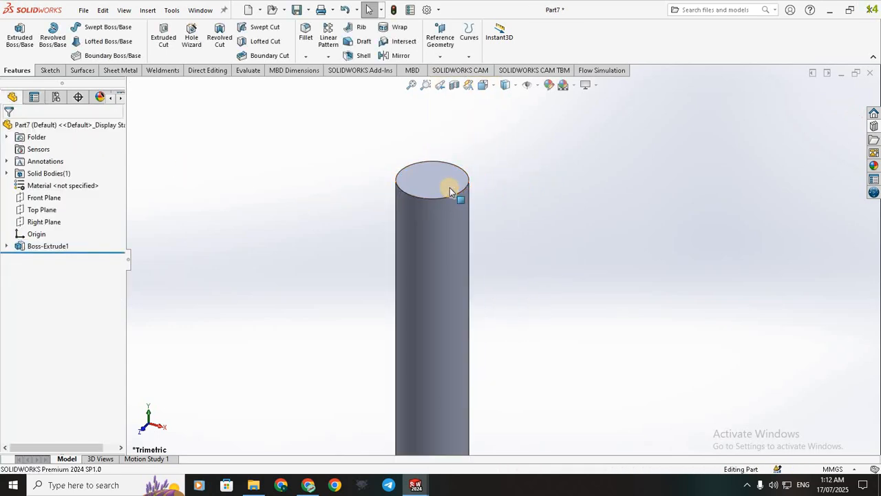
left_click(52, 198)
left_click(86, 181)
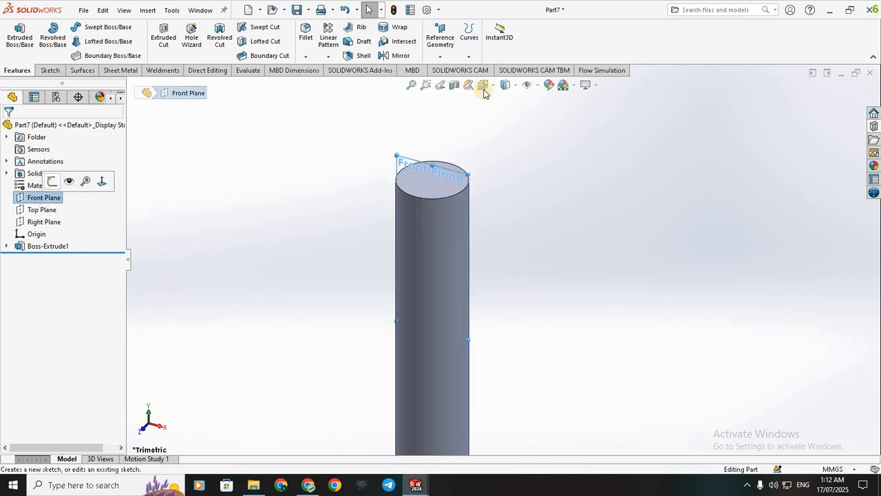
left_click(493, 88)
left_click(541, 123)
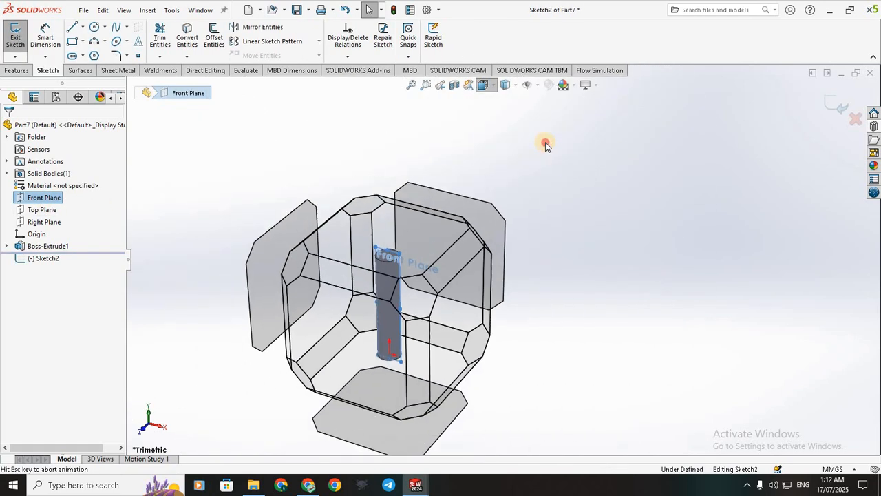
left_click(564, 146)
scroll(537, 131, "down", 5)
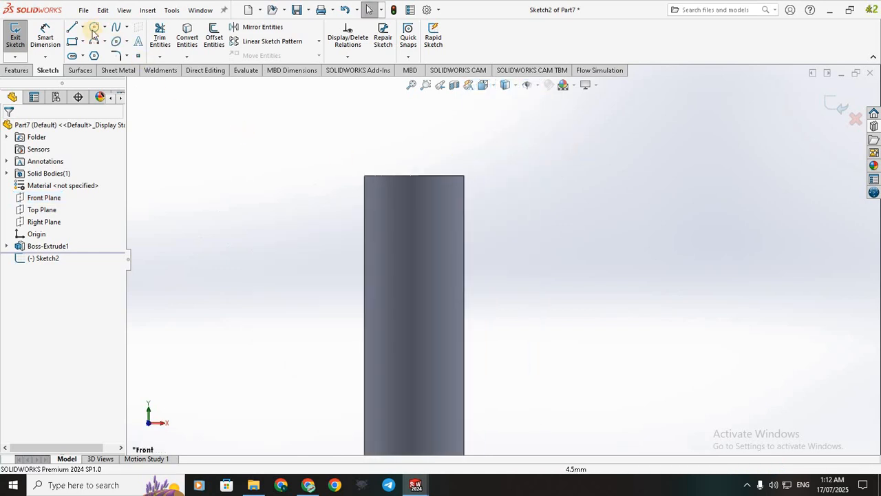
key("l")
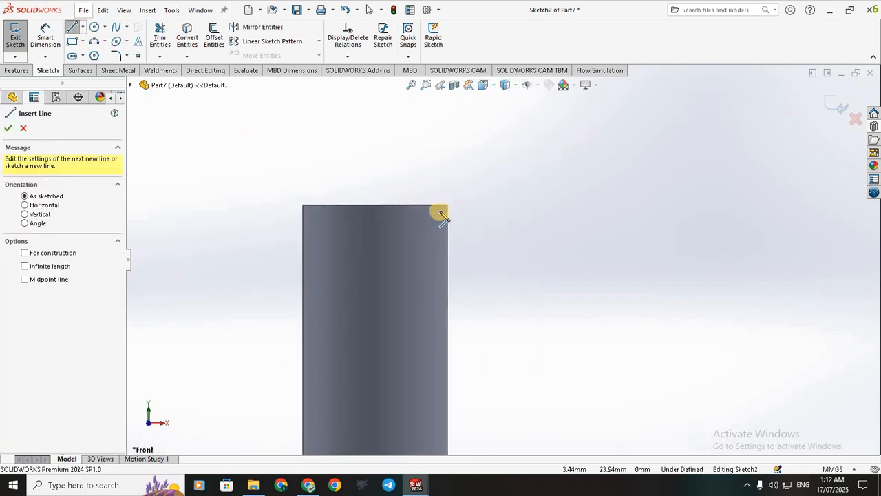
scroll(440, 204, "down", 2)
left_click(438, 210)
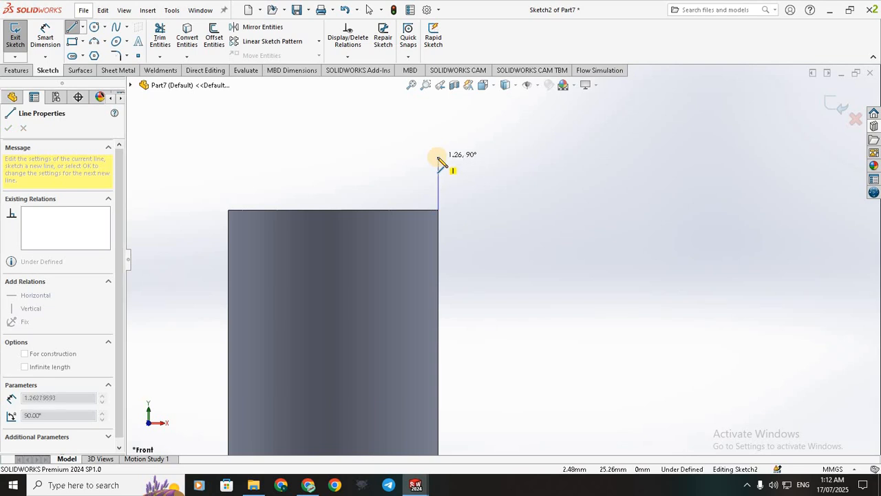
- Draw a vertical centreline about 2.6 mm long upward from the midpoint of the pin's top edge
left_click(83, 27)
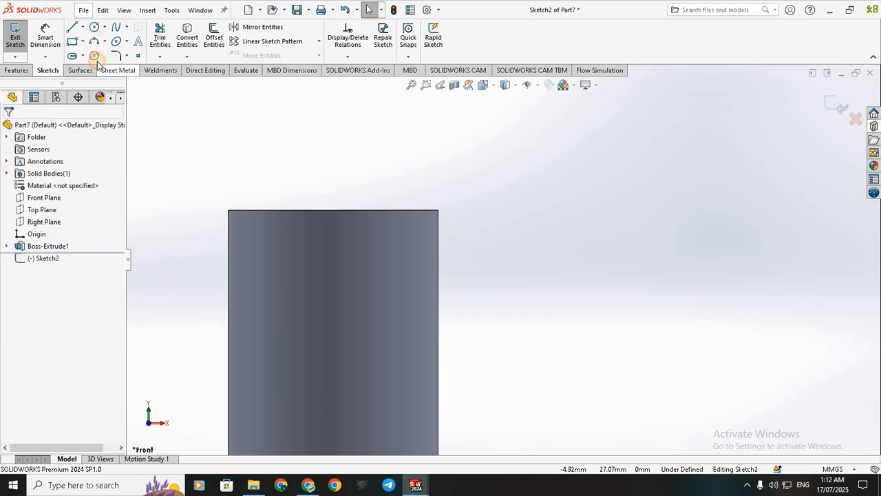
left_click(98, 54)
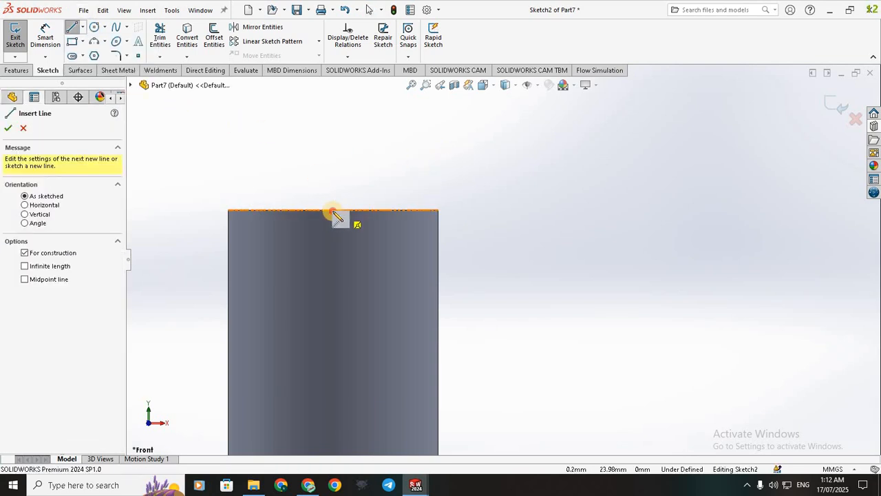
left_click_drag(334, 210, 333, 100)
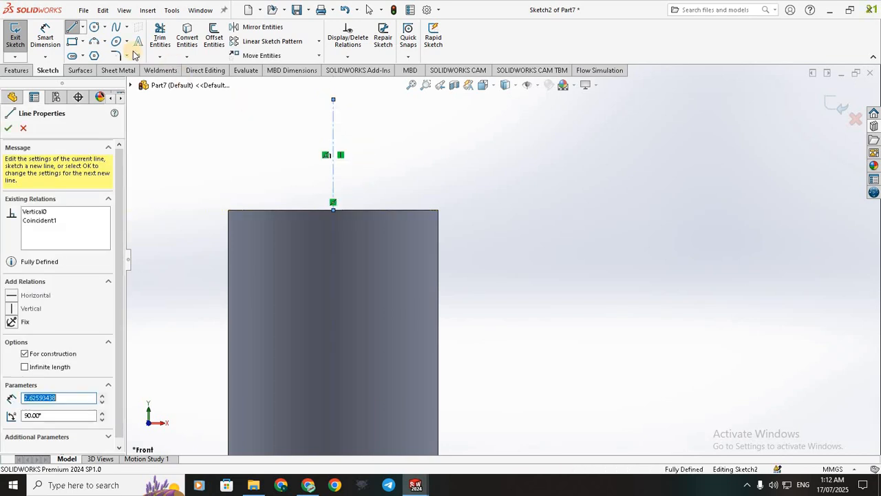
- Sketch a horizontal line from the centreline's base to the pin's outer top corner, followed by a vertical line about 1.3 mm upward
left_click(73, 28)
scroll(480, 260, "down", 2)
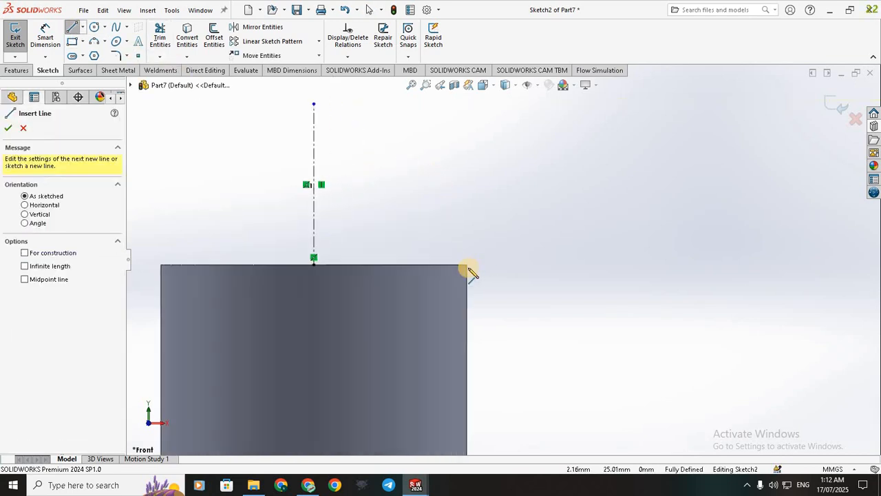
left_click(313, 264)
left_click(467, 264)
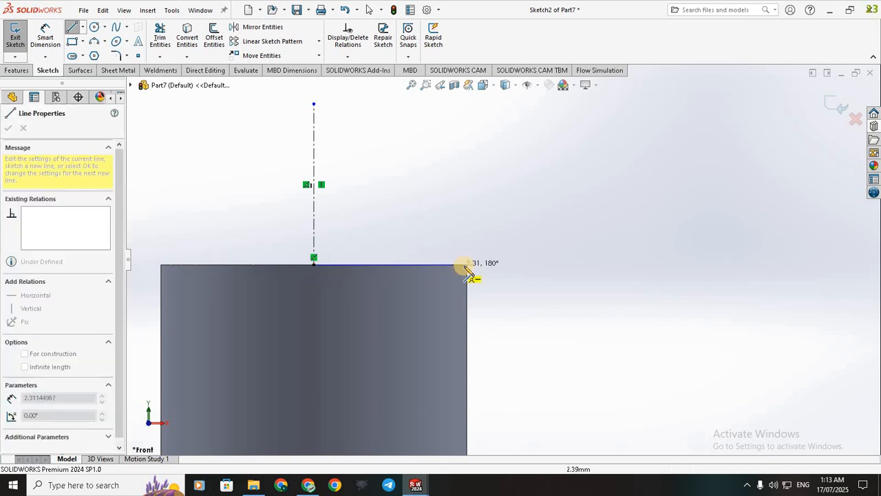
left_click(468, 184)
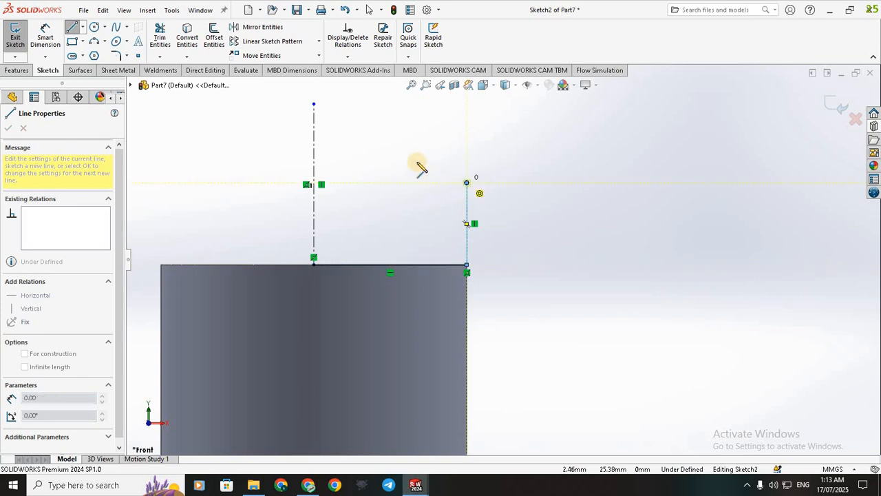
- Draw a tangent arc with a radius of about 1.6 mm from the vertical line's upper end to the top of the centreline
left_click(72, 29)
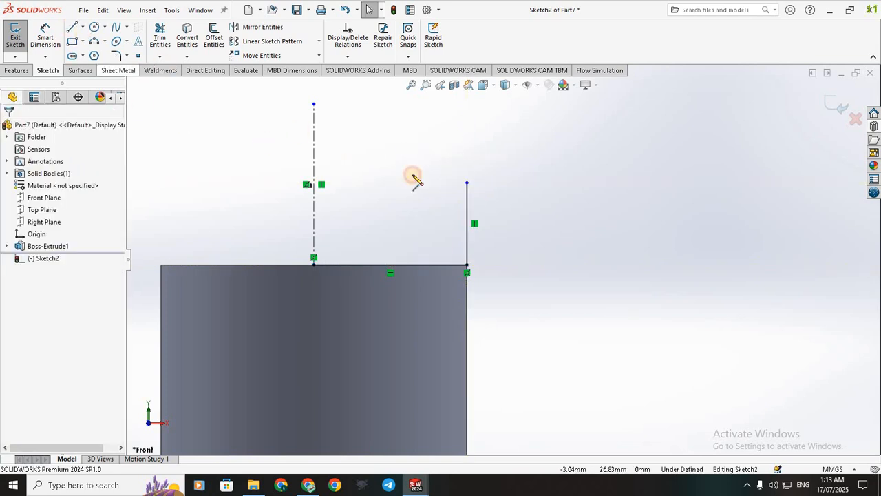
left_click(468, 183)
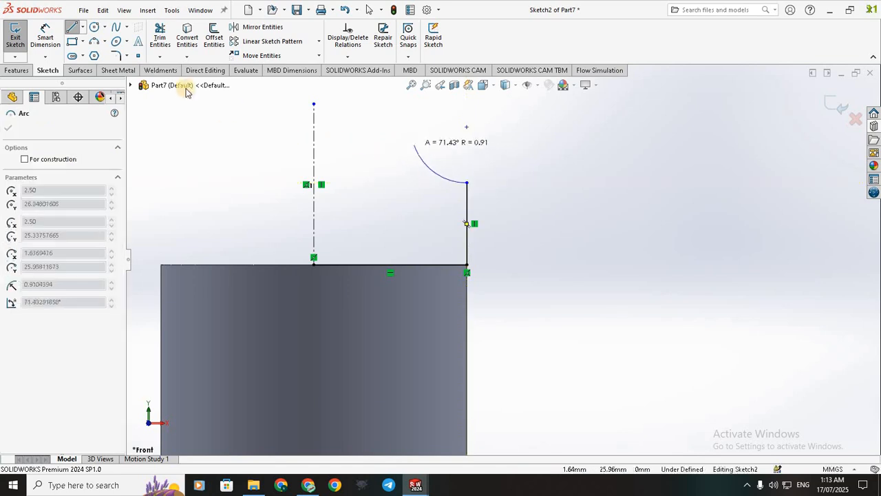
left_click(72, 29)
left_click(466, 180)
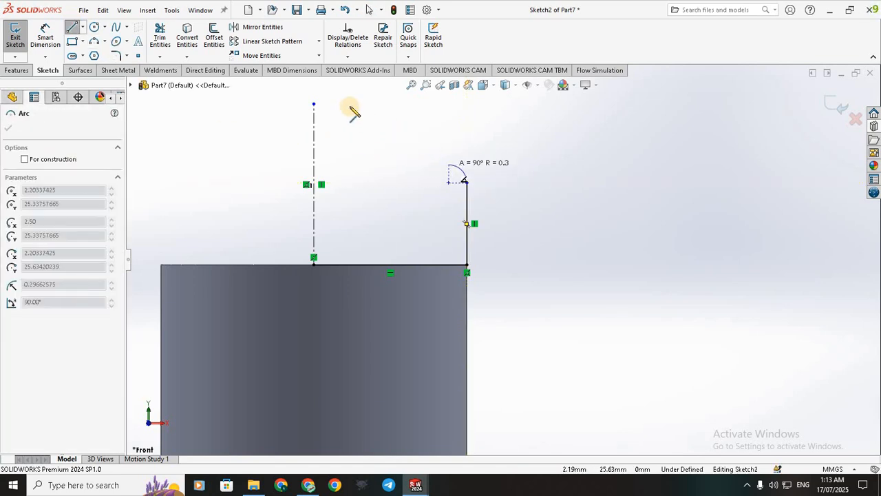
scroll(382, 144, "up", 2)
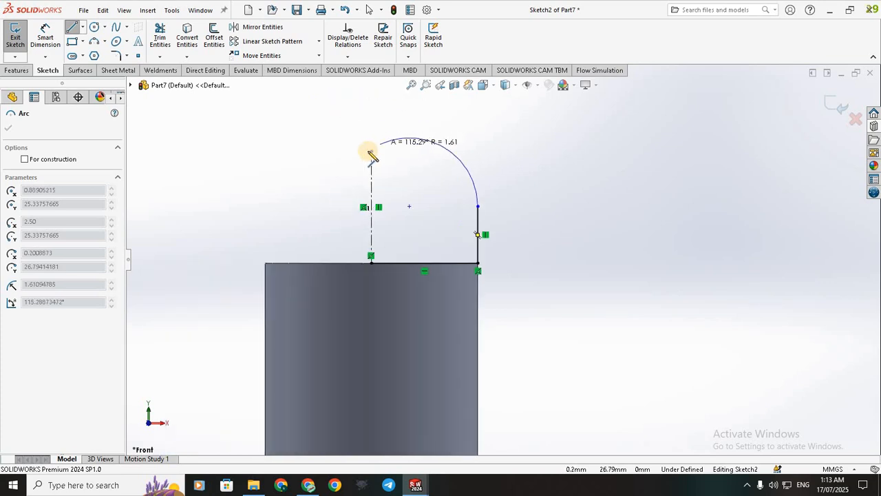
left_click(372, 152)
left_click(474, 210)
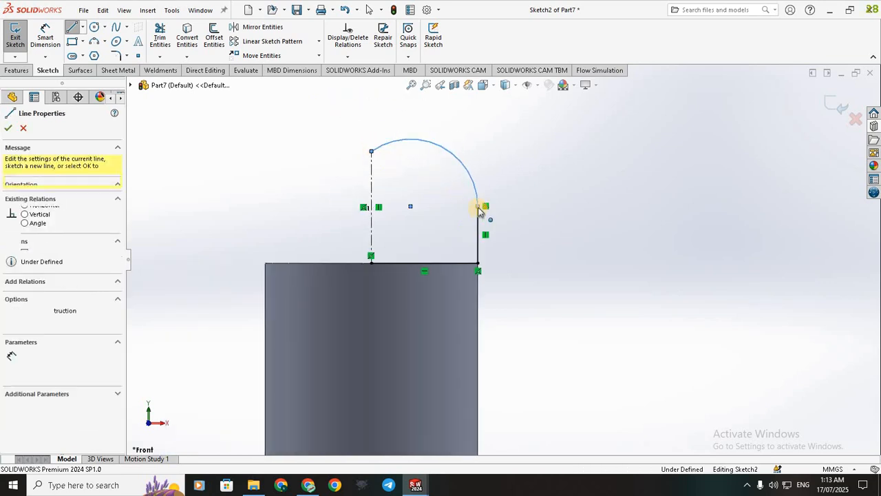
key("Escape")
- Shorten the vertical line by lowering its joint with the arc, and delete the coincident relation at the profile's lower outer corner
left_click(477, 220)
left_click_drag(479, 233, 491, 276)
left_click(480, 272)
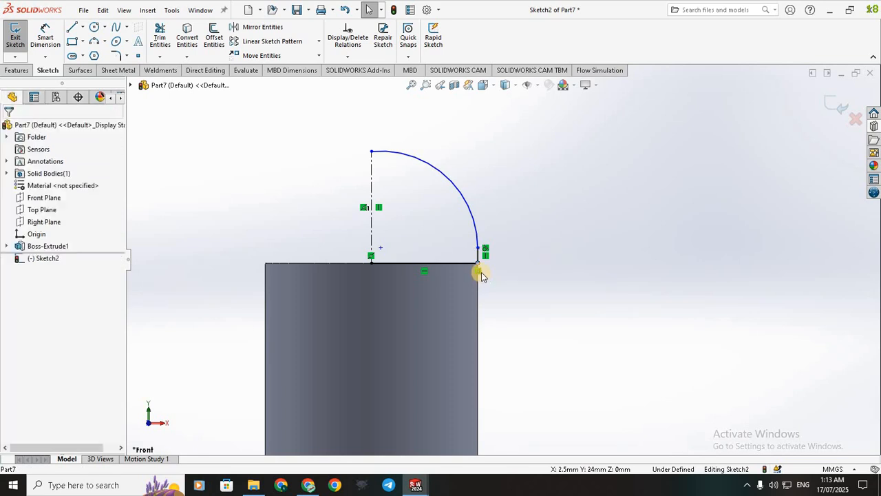
key("Delete")
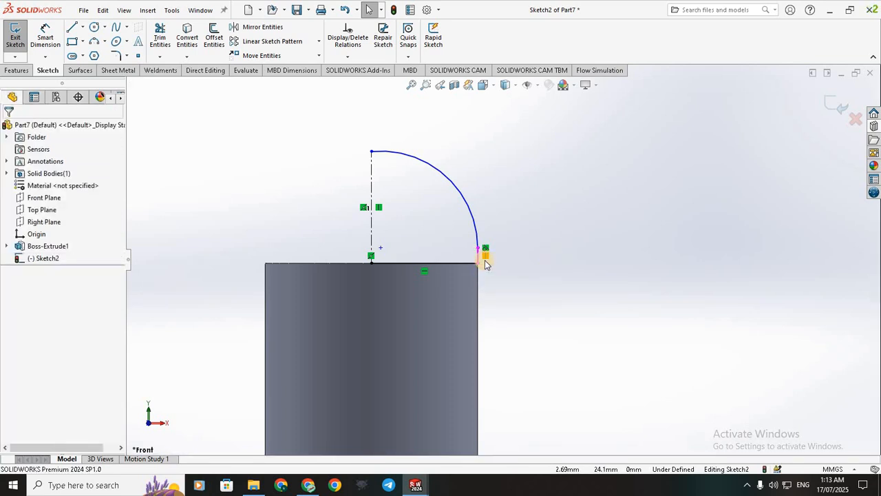
- Remove the short line's vertical relation and move the profile's lower outer corner outward past the pin's edge, about 3 mm from the centreline
mouse_move(476, 261)
left_mouse_down()
mouse_move(508, 264)
mouse_move(484, 267)
mouse_move(484, 255)
left_mouse_up()
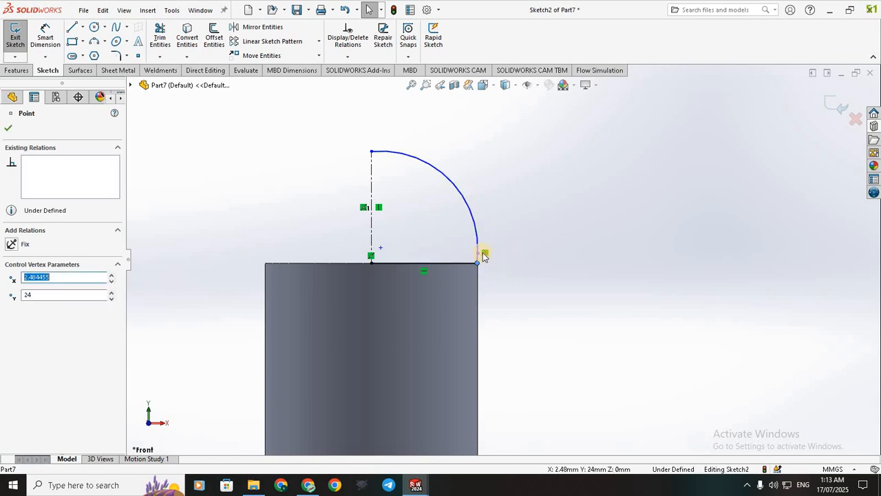
scroll(479, 250, "down", 2)
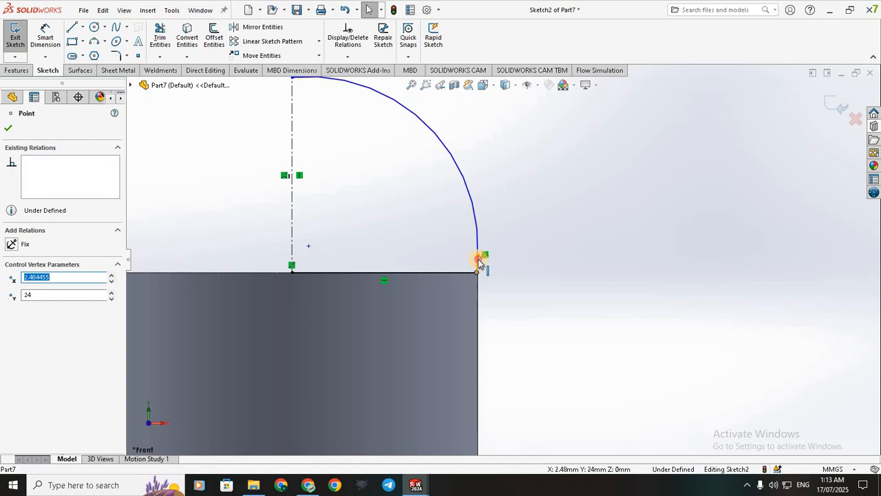
left_click(478, 267)
left_click(476, 272, "ctrl")
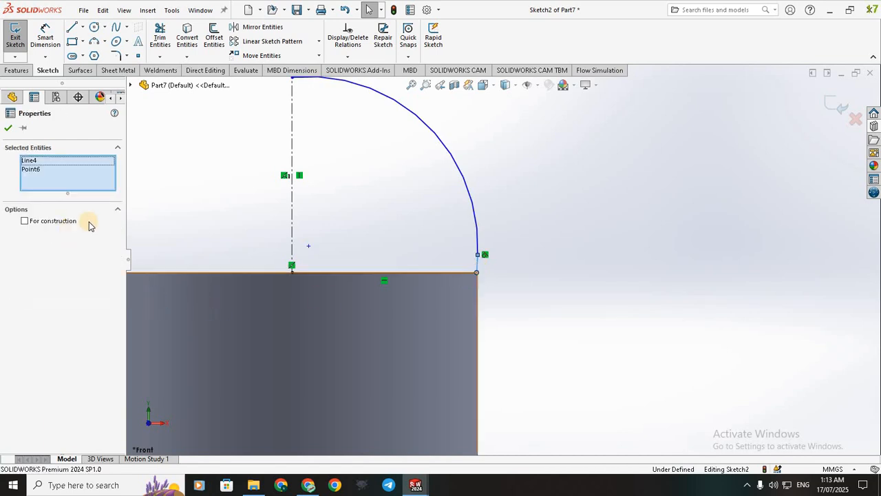
key("Escape")
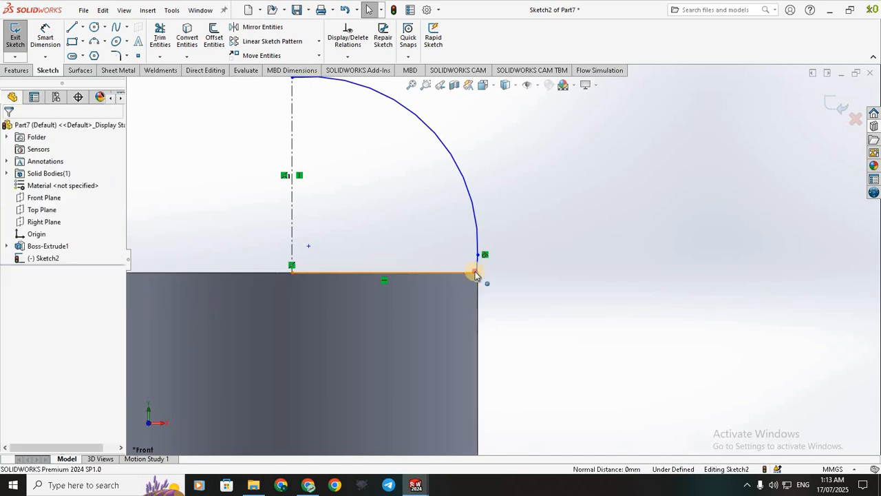
mouse_move(506, 276)
left_mouse_down()
mouse_move(483, 276)
mouse_move(517, 275)
left_mouse_up()
left_click_drag(458, 174, 481, 165)
scroll(486, 188, "up", 2)
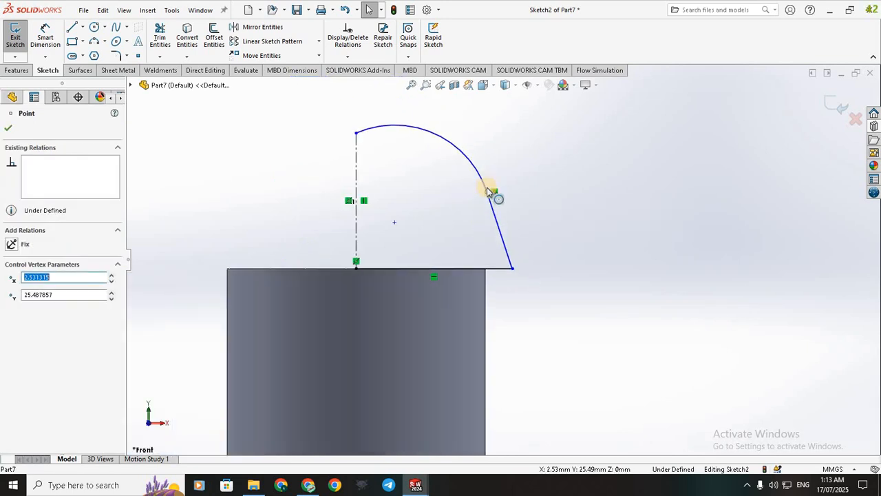
- Move the arc's lower end down to just above the outer corner and add a vertical relation to the short line
left_click_drag(507, 197, 513, 248)
left_click(306, 247)
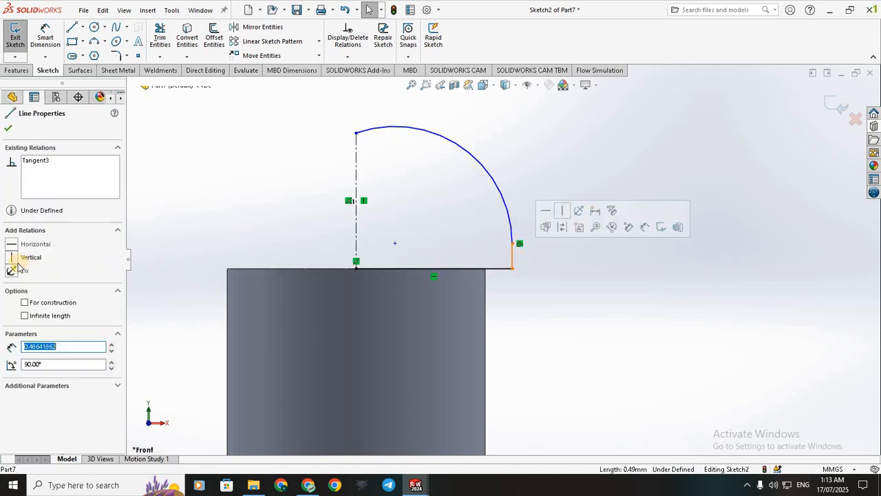
left_click(15, 261)
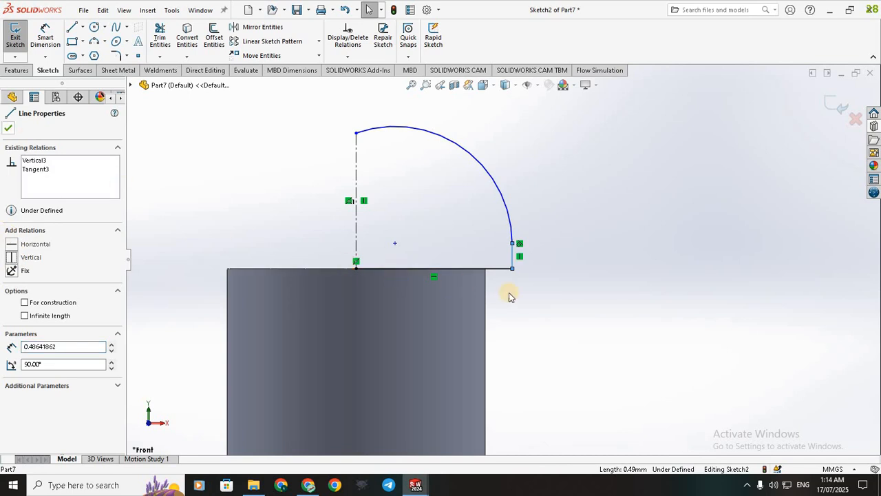
left_click(548, 303)
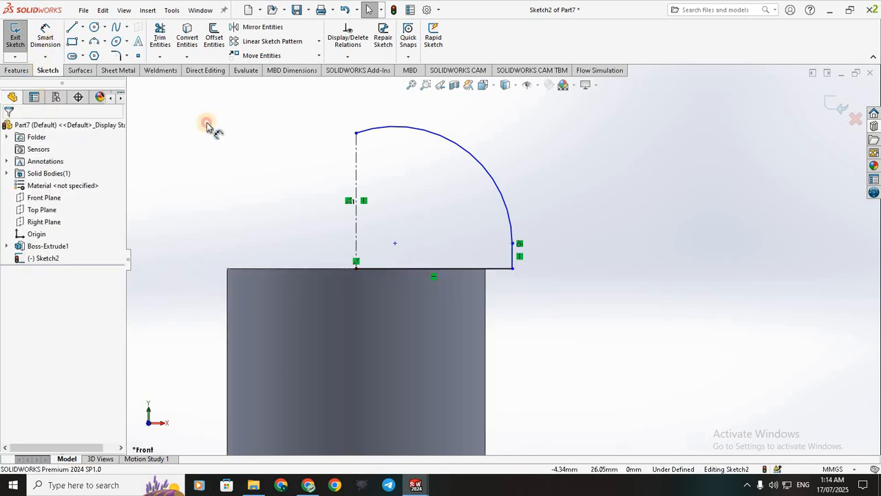
- Dimension the short vertical line at the head's rim to 0.5 mm
left_click(513, 257)
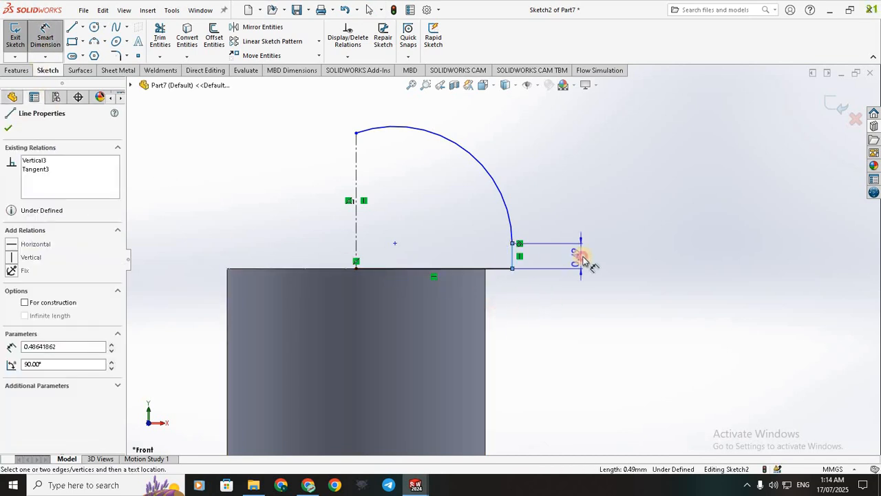
left_click(583, 256)
type("0.5")
key("Return")
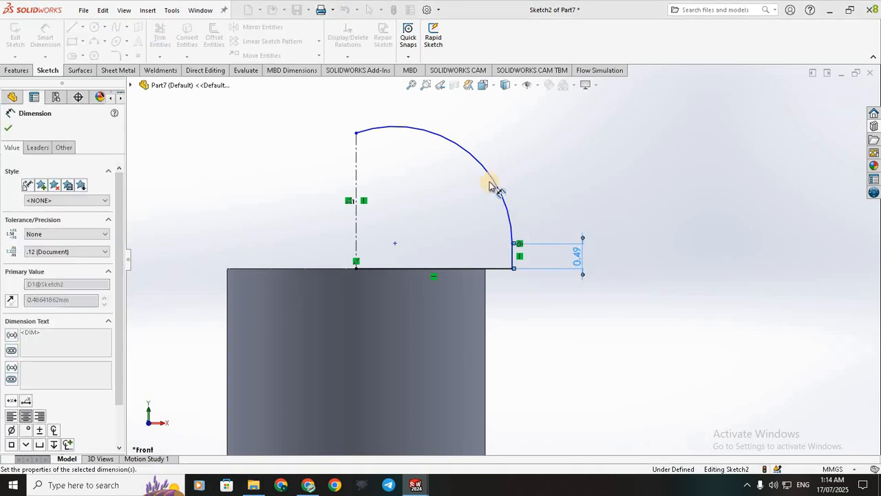
- Dimension the radius of the head's arc to 2.3 mm
left_click(501, 185)
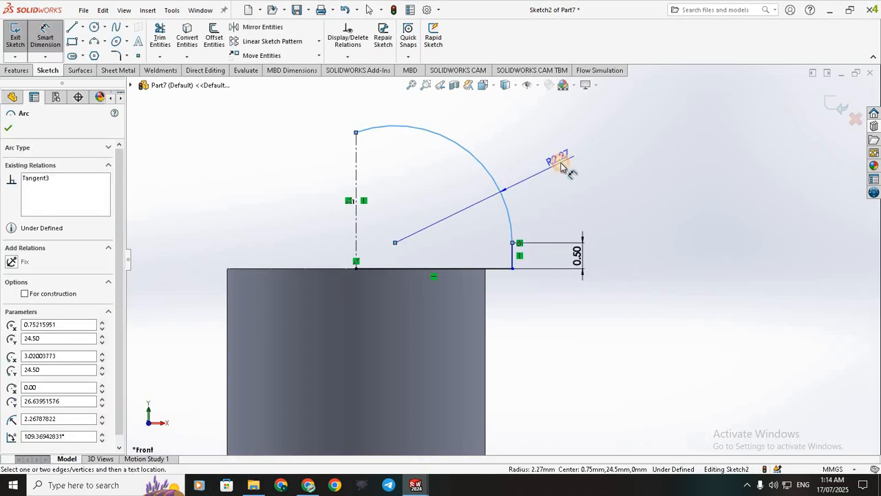
left_click(562, 167)
type("2.3")
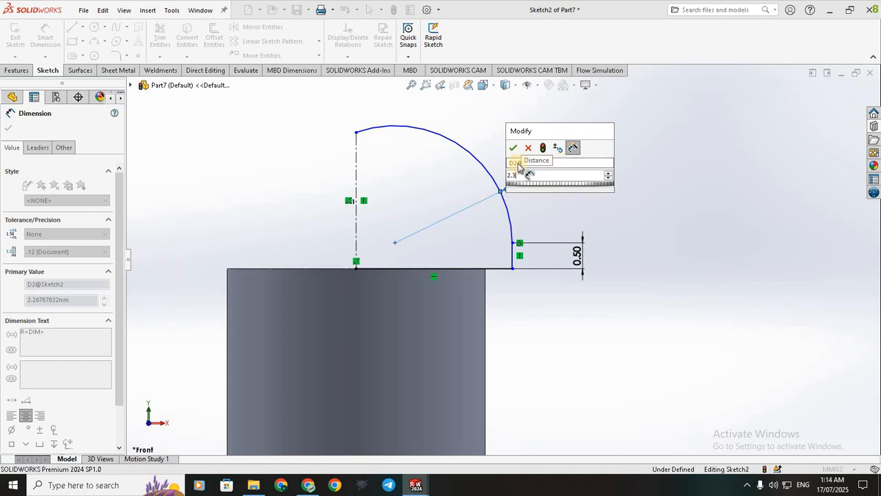
key("Return")
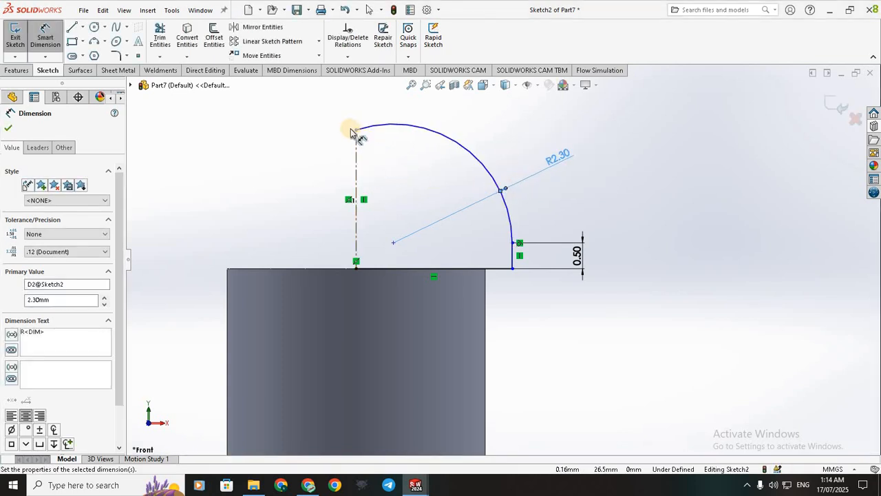
key("Escape")
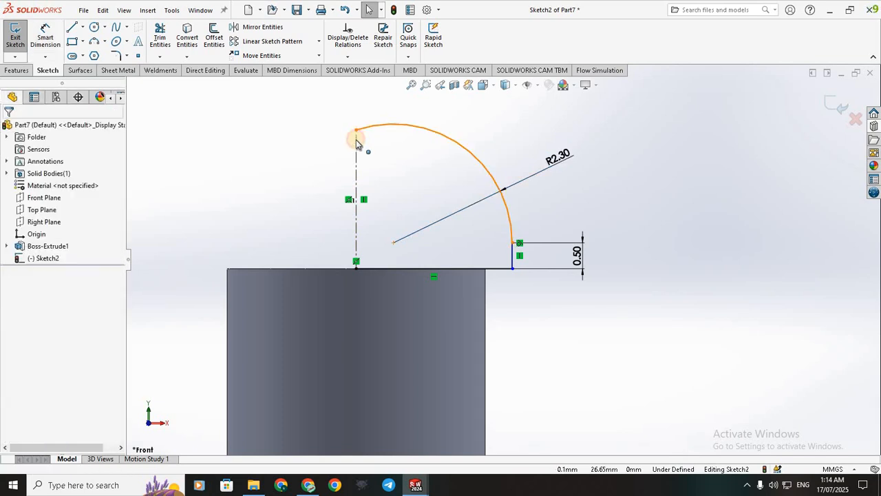
- Sketch a horizontal construction line about 2 mm long near the arc's upper end and make its inner endpoint coincident with that arc end
left_click_drag(356, 131, 358, 137)
left_click(198, 114)
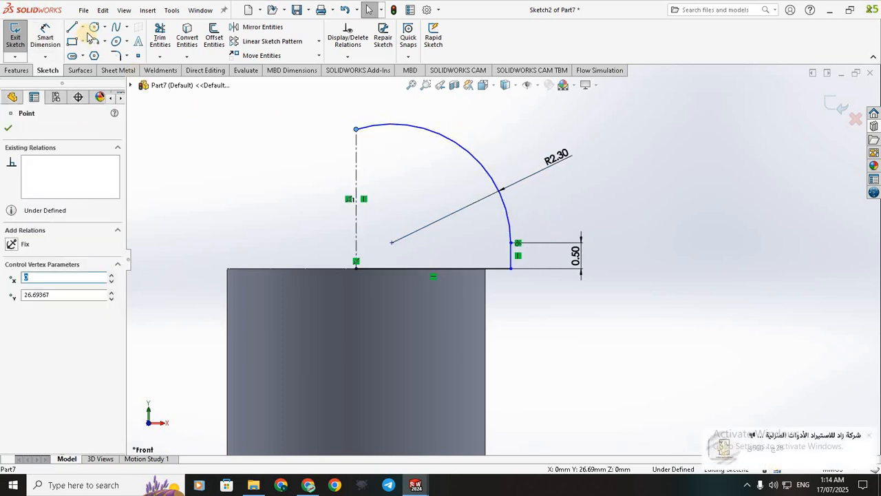
left_click(83, 27)
left_click(92, 55)
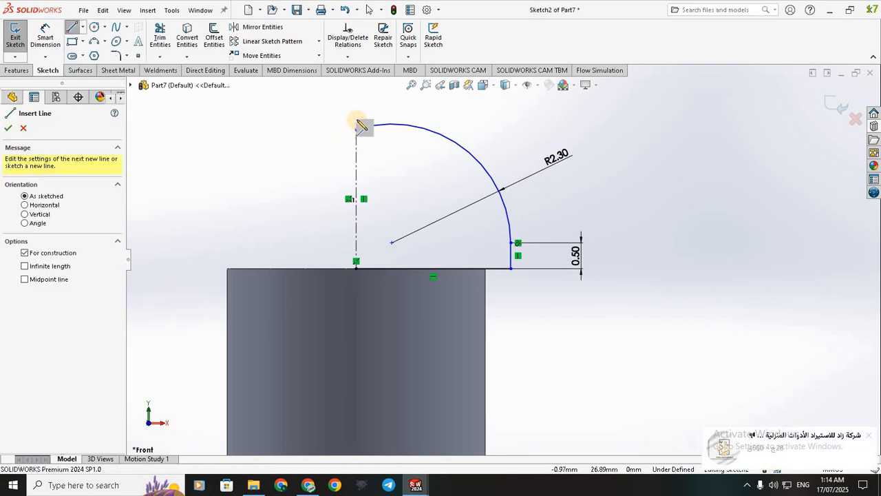
left_click_drag(356, 116, 255, 116)
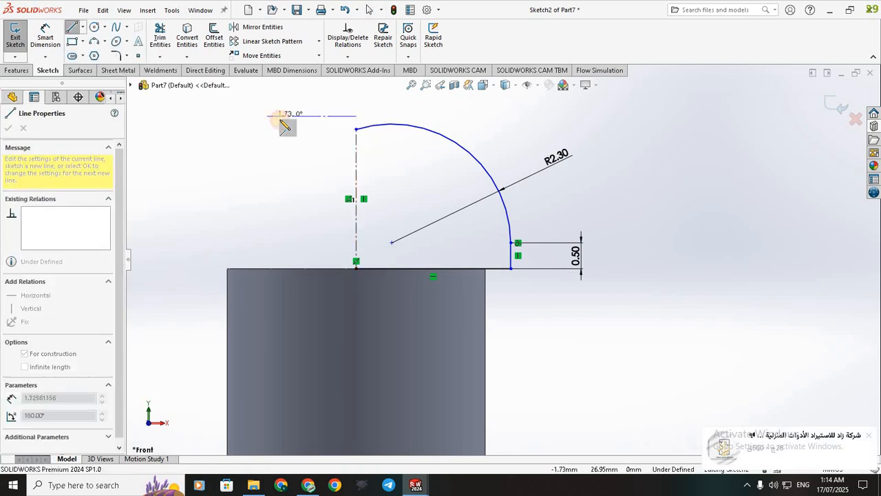
key("Escape")
left_click(356, 129)
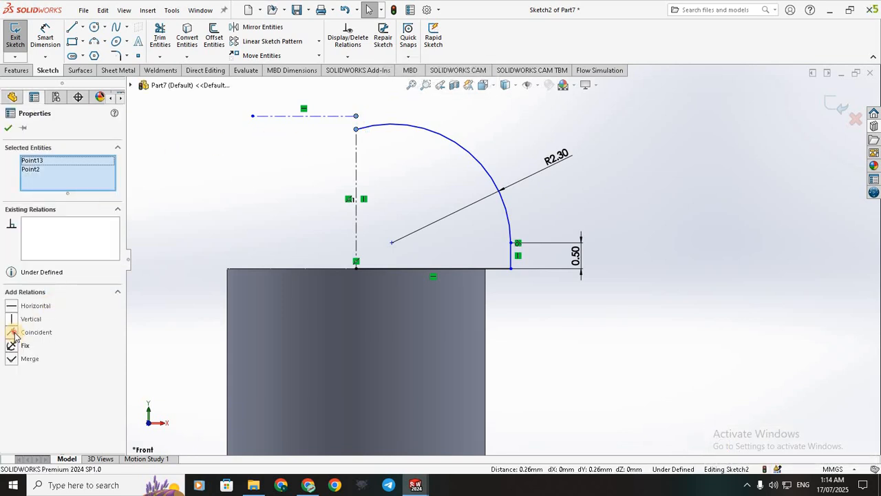
left_click(17, 332)
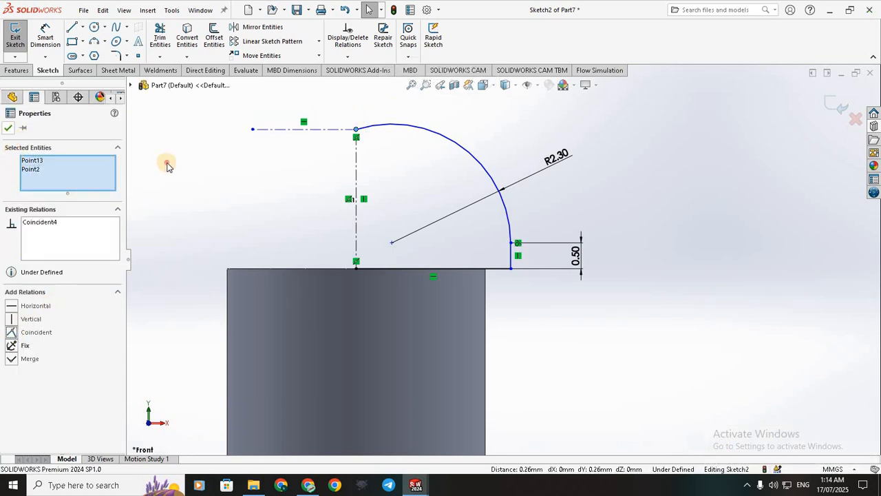
left_click(146, 143)
- Dimension the vertical distance between the horizontal construction line and the pin's top edge, accepting the proposed value
left_click(45, 36)
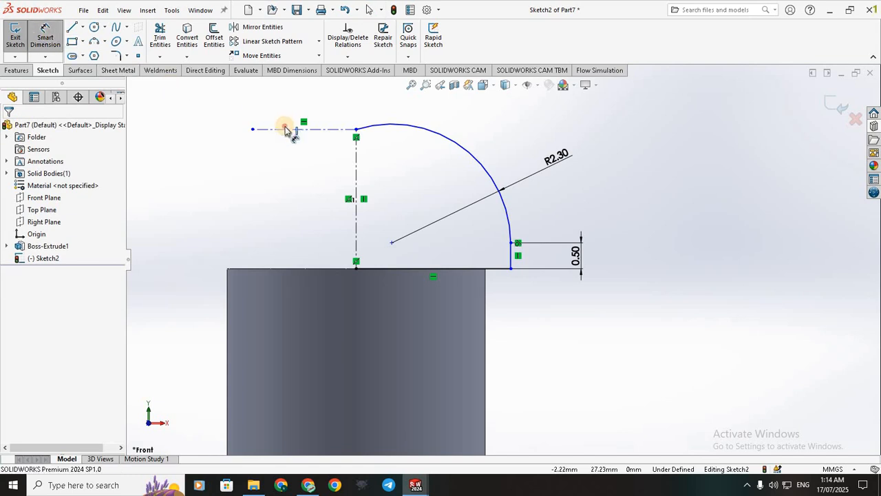
left_click(285, 268)
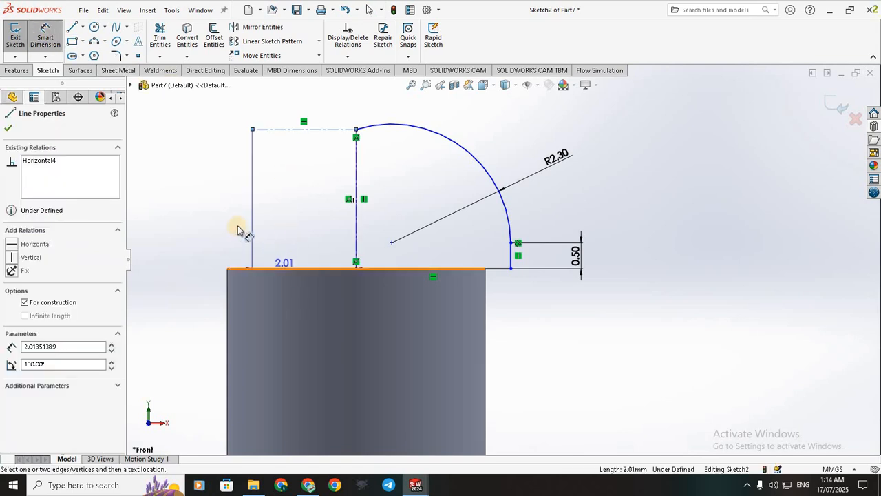
left_click(203, 216)
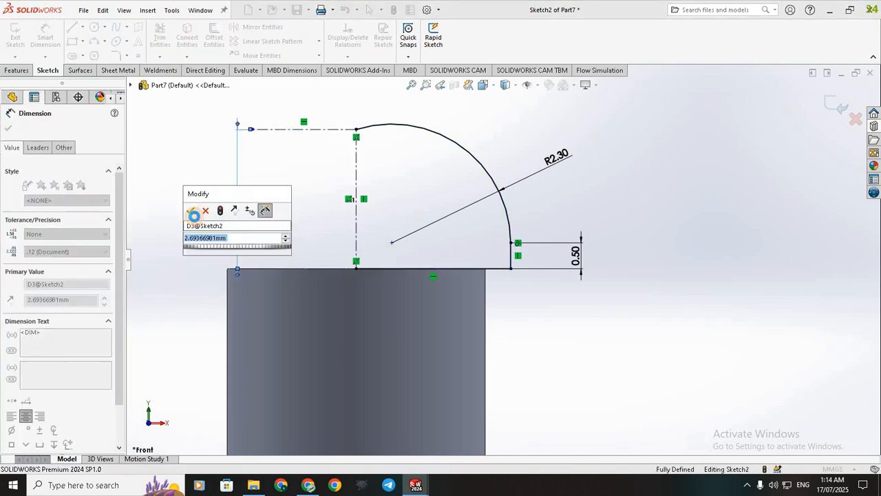
key("Return")
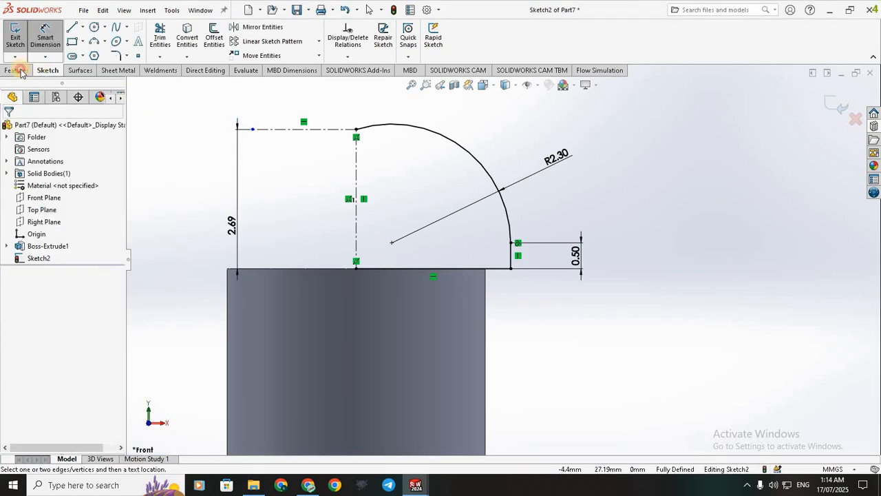
- Revolve the head profile 360° about the vertical centreline, letting the sketch be closed automatically and merging the result with the pin
left_click(53, 34)
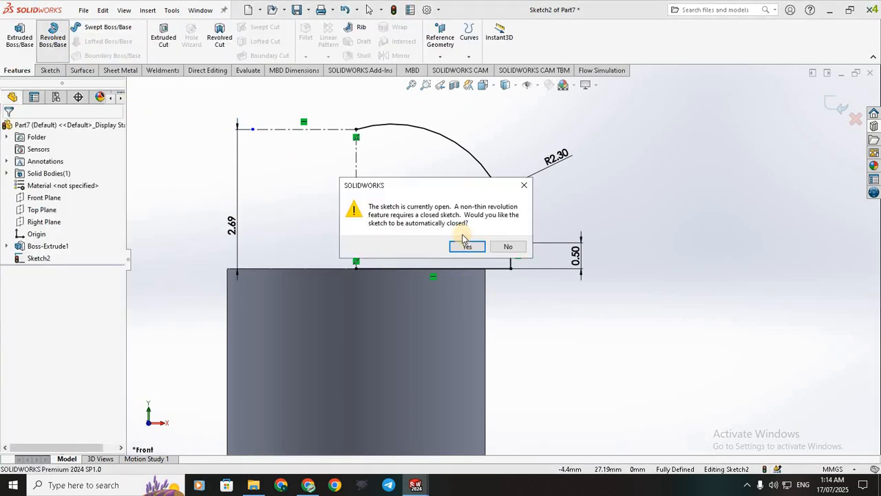
key("Return")
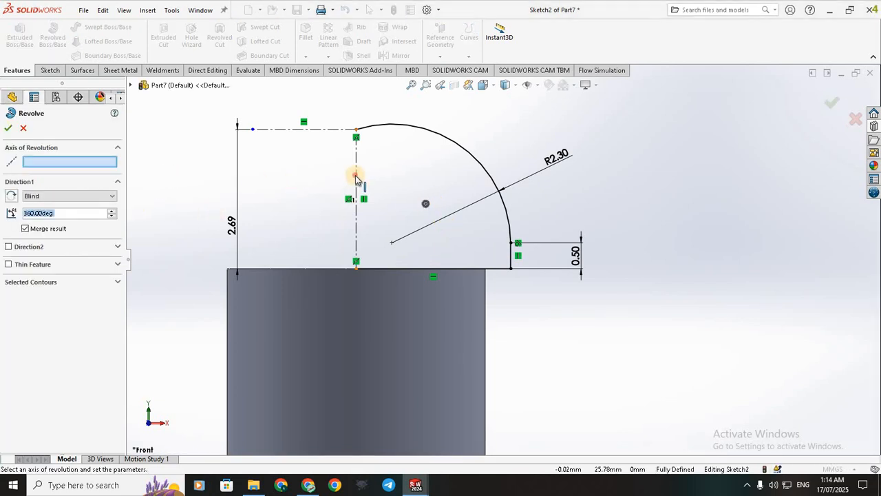
left_click(359, 198)
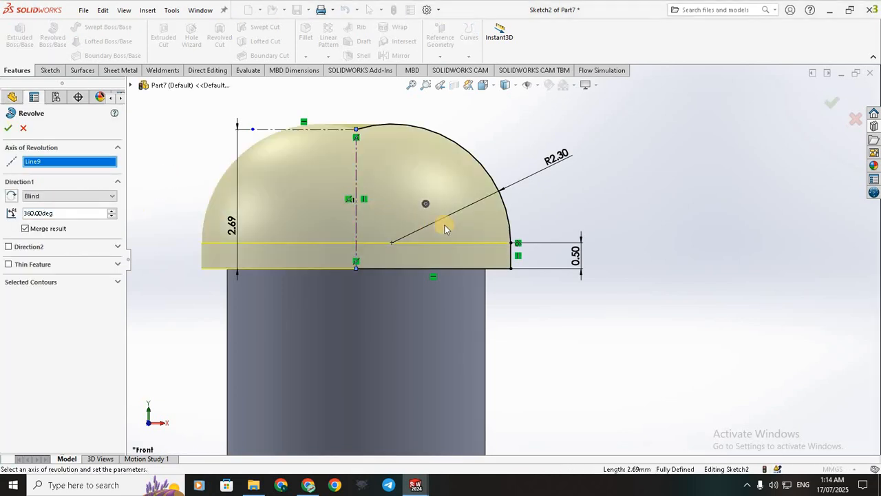
scroll(521, 167, "up", 5)
mouse_move(521, 168)
middle_mouse_down()
mouse_move(530, 227)
mouse_move(523, 161)
mouse_move(513, 161)
middle_mouse_up()
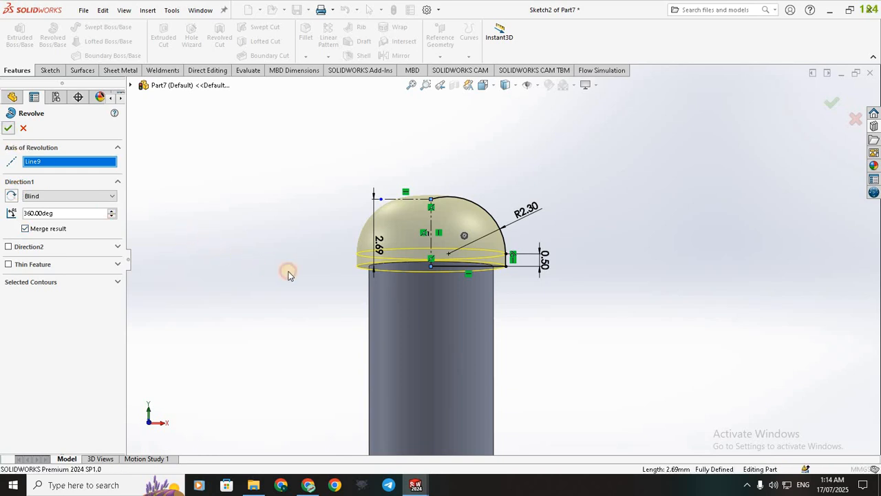
left_click(516, 316)
- Apply the Stainless Steel (ferritic) material to the pin part
scroll(516, 316, "up", 6)
scroll(543, 291, "up", 4)
middle_click_drag(540, 320, 539, 325)
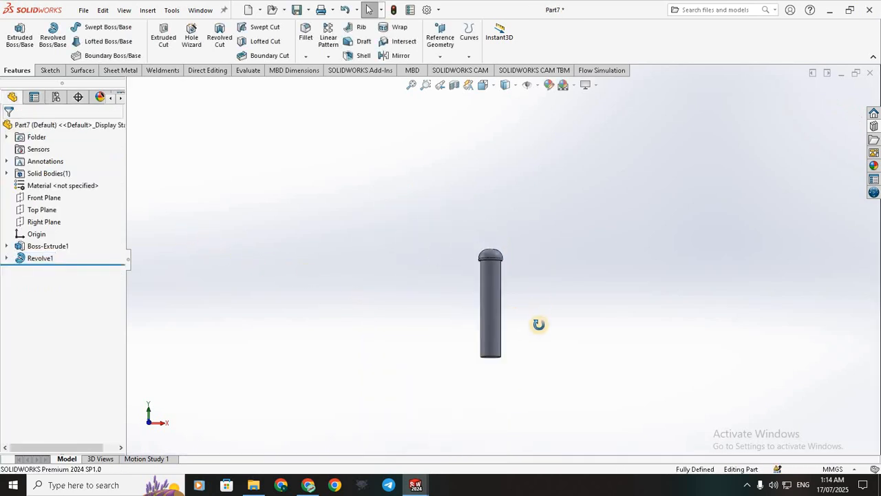
middle_click_drag(534, 362, 480, 307)
scroll(479, 308, "up", 1)
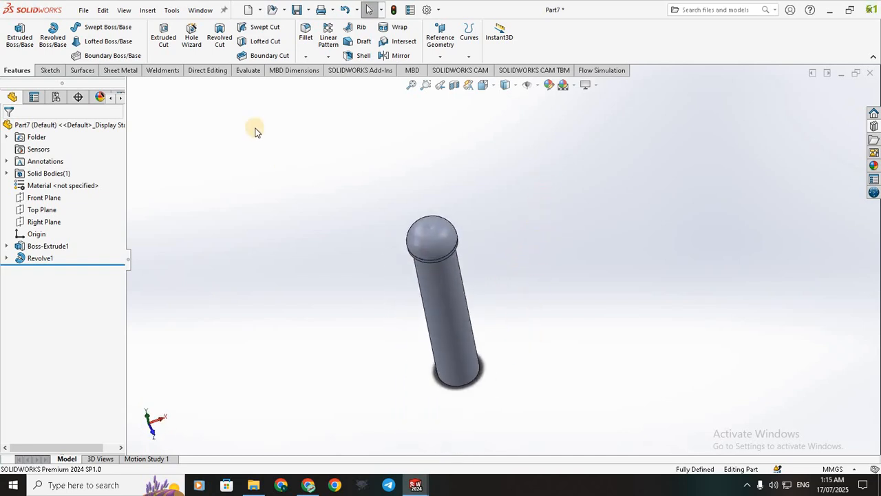
right_click(49, 185)
left_click(79, 192)
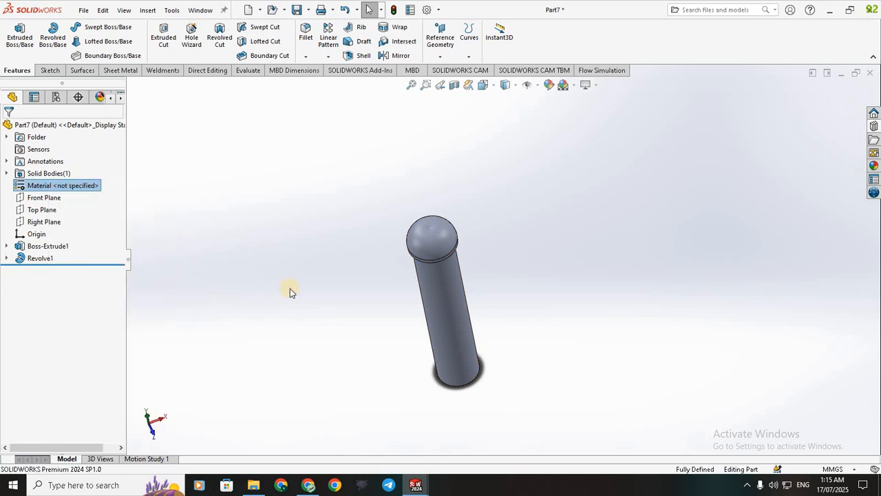
scroll(311, 305, "down", 6)
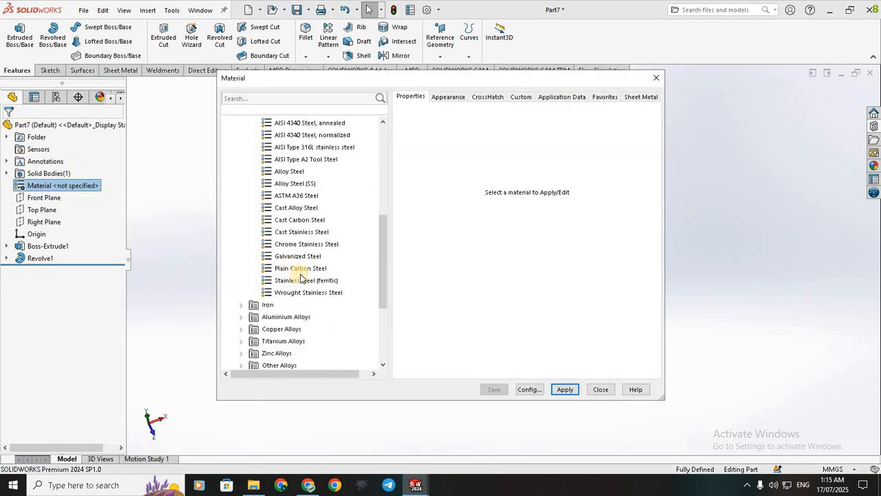
left_click(301, 281)
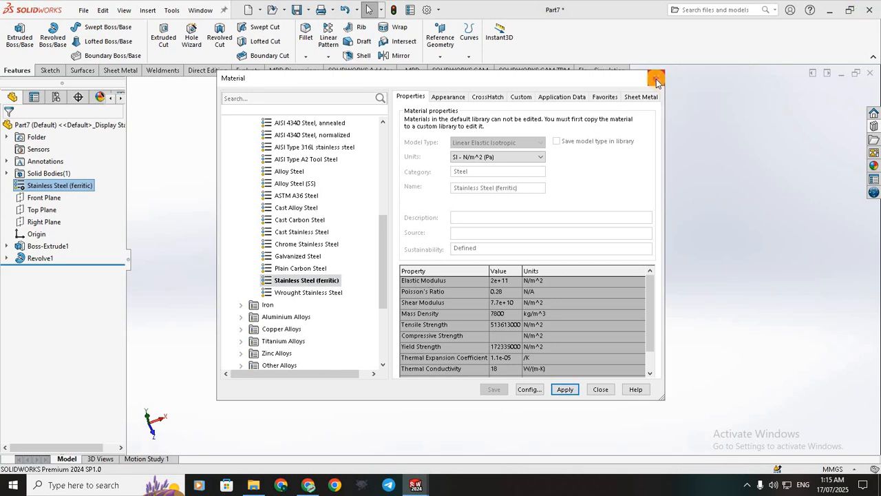
- Save the part as "pin" in New folder (2), alongside the other hinge parts
middle_click_drag(503, 296, 340, 96)
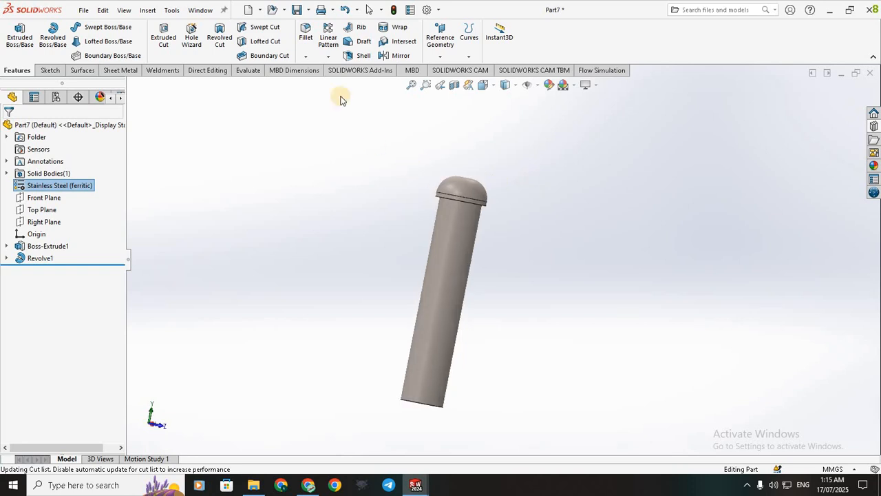
left_click(309, 9)
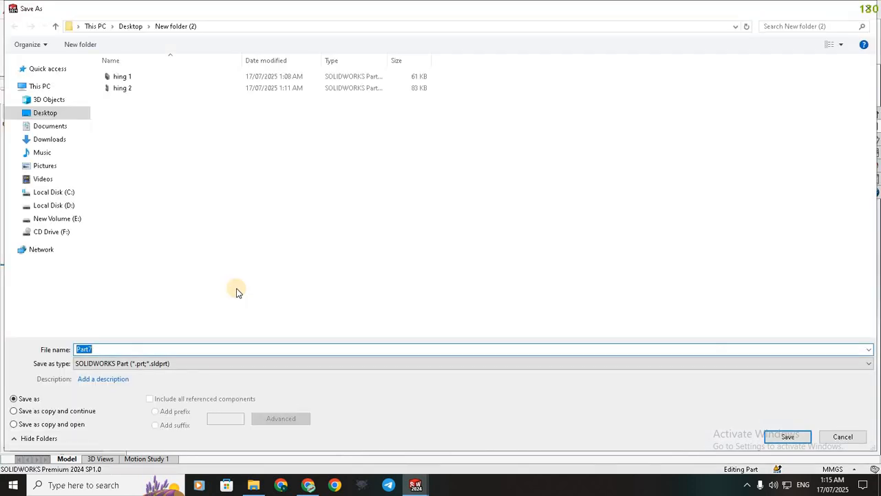
left_click(785, 438)
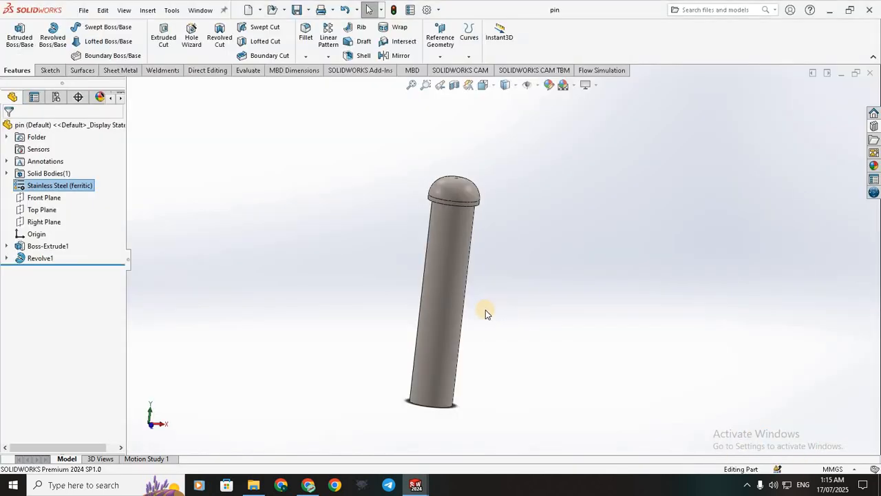
- Create a new assembly and place the hing 2 part at its origin as the fixed component
scroll(472, 276, "up", 2)
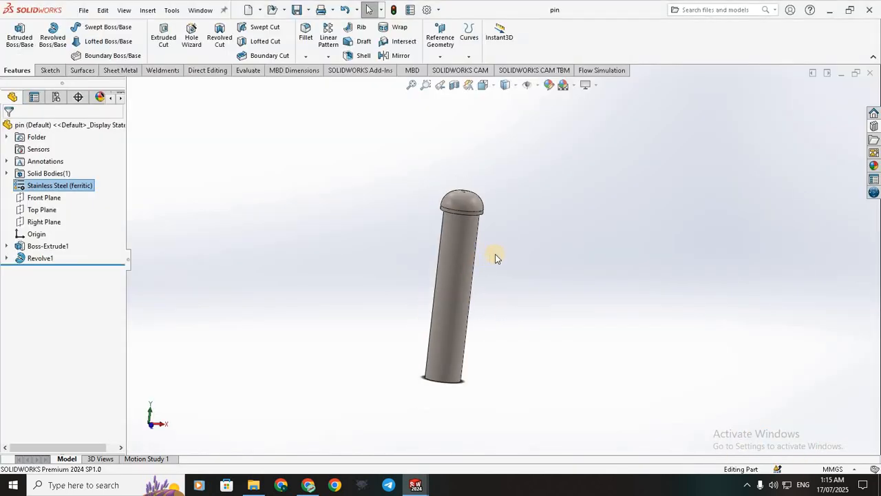
scroll(468, 283, "down", 1)
scroll(412, 474, "up", 1)
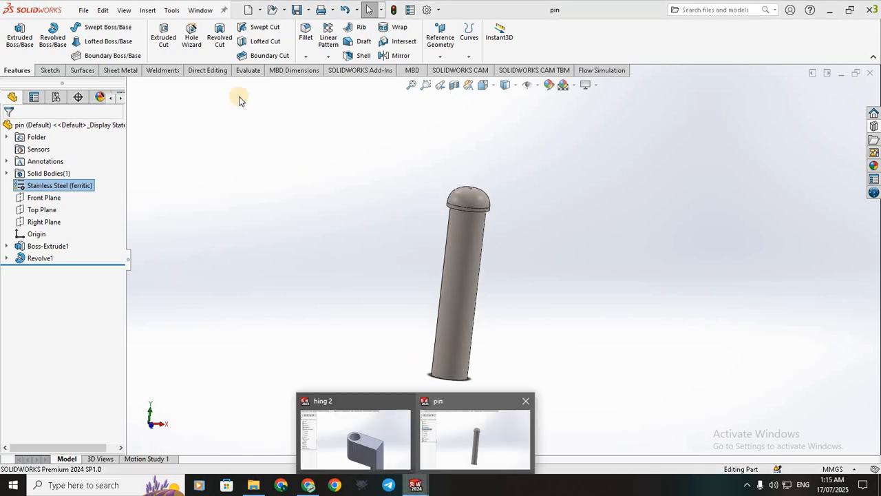
left_click(83, 13)
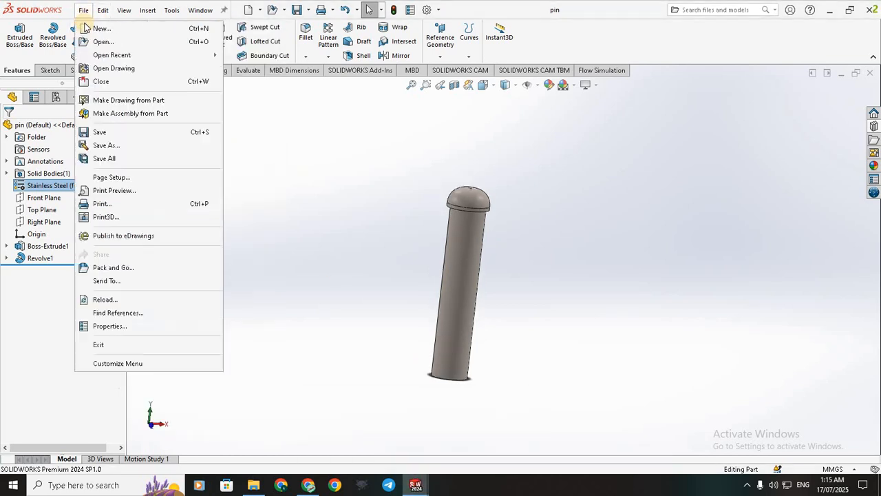
left_click(89, 29)
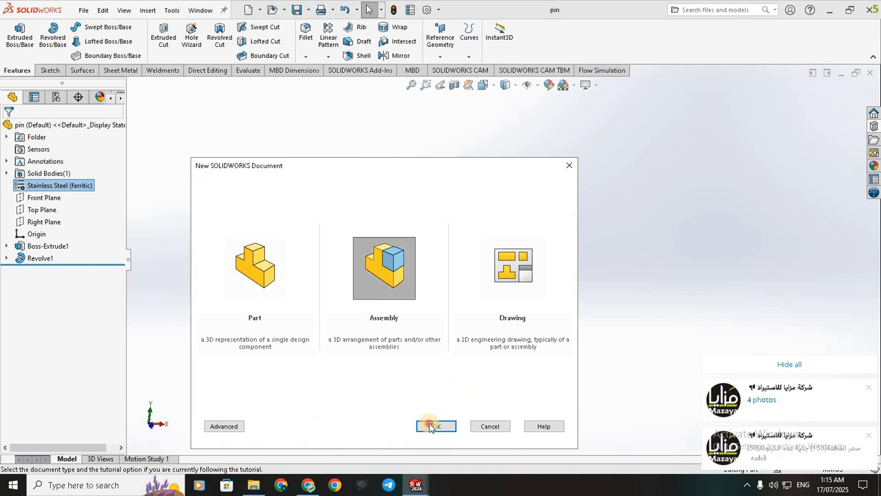
left_click(429, 424)
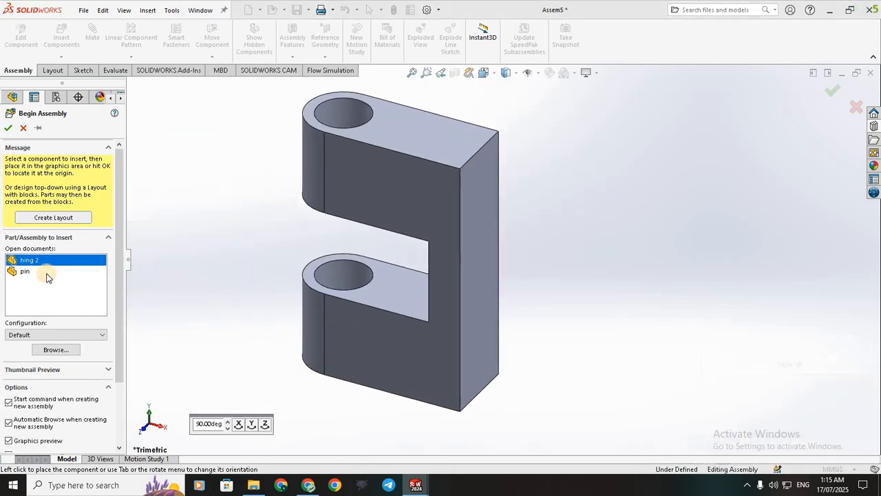
left_click(8, 128)
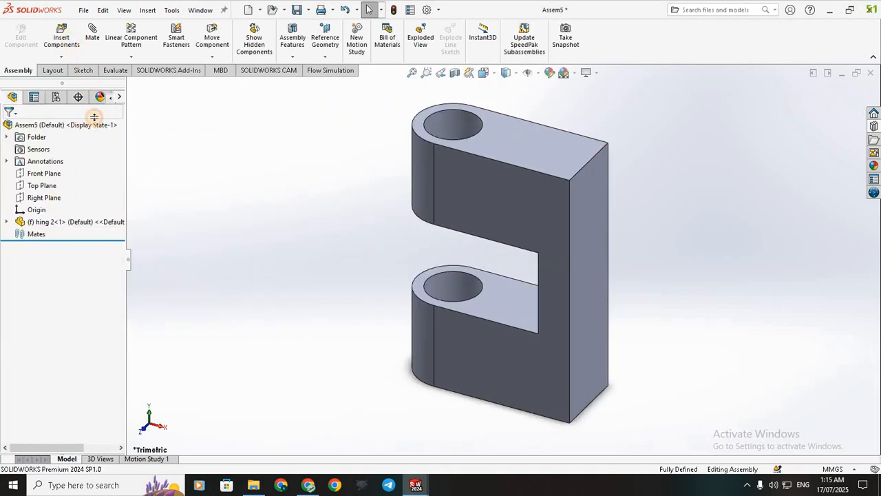
- Insert the pin beside the fixed hinge part and add the hing 1 part from file on the pin's other side
left_click(44, 262)
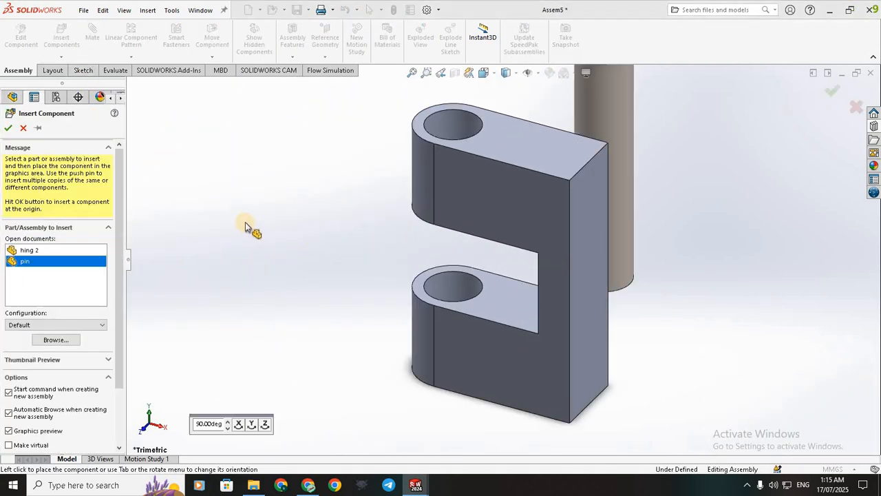
left_click(294, 231)
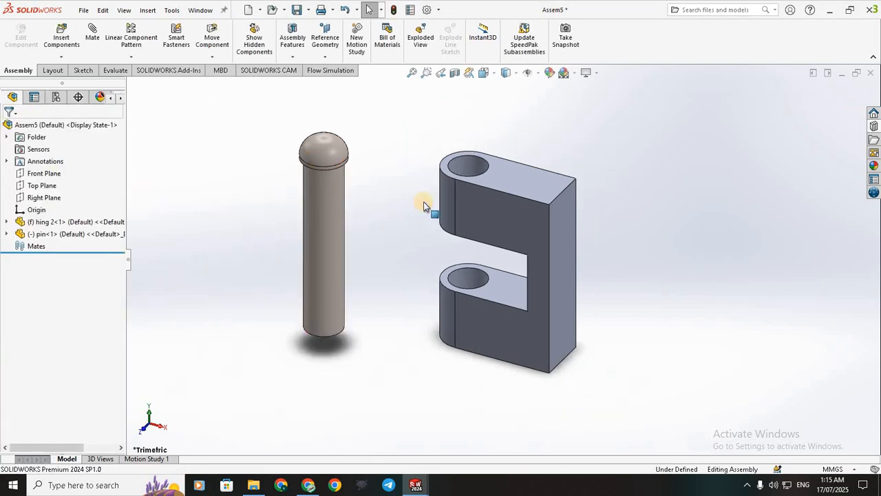
left_click(68, 42)
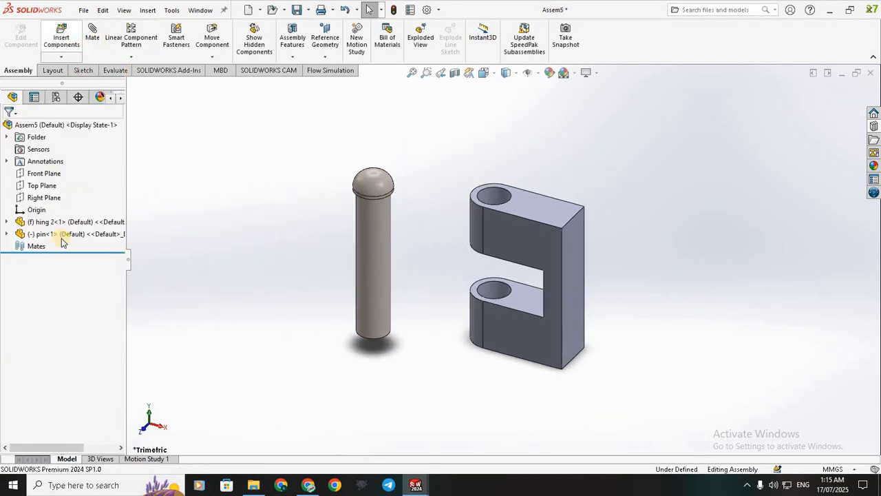
left_click(56, 317)
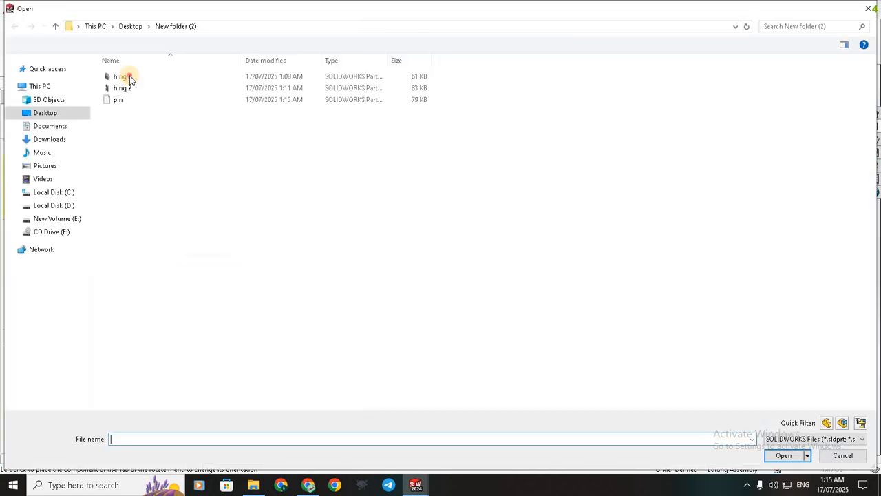
double_click(128, 75)
left_click(287, 316)
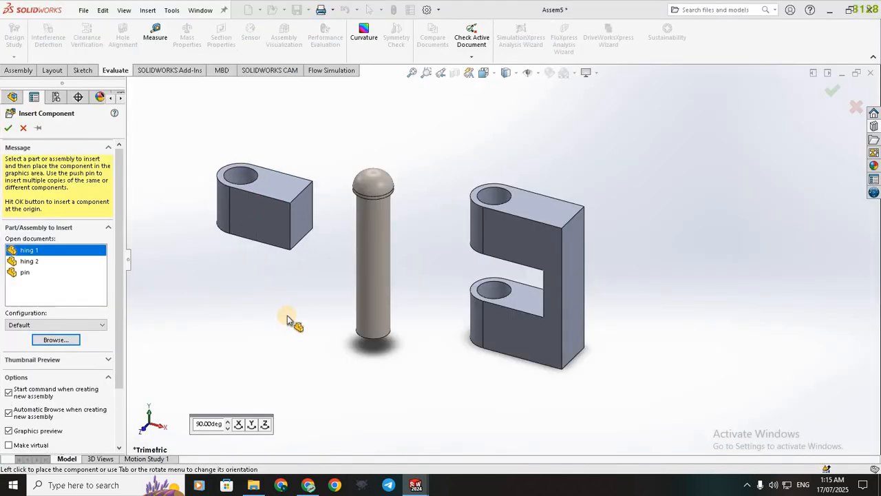
- Mate the top face of hing 1 coincident with the underside of hing 2's upper knuckle
scroll(449, 265, "up", 1)
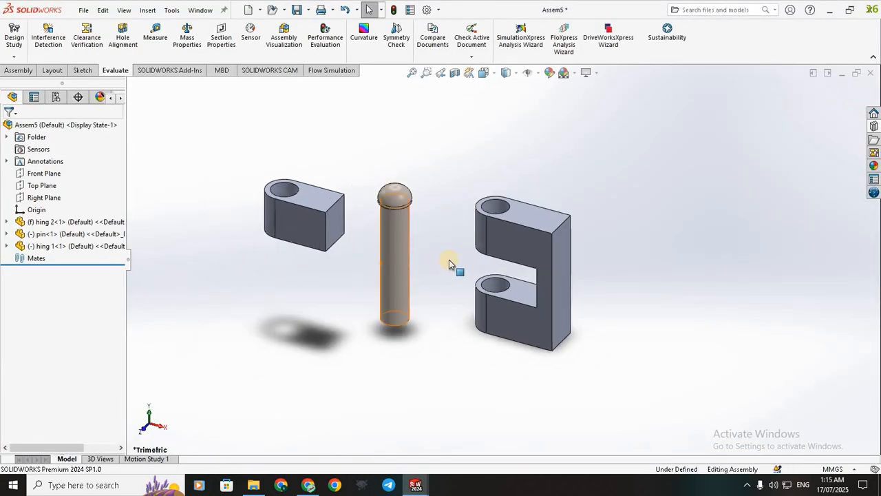
scroll(449, 265, "down", 1)
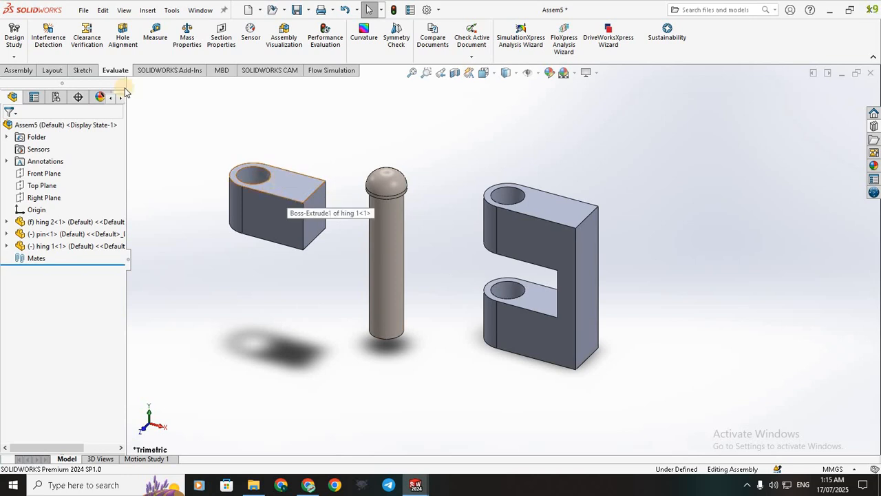
left_click(17, 70)
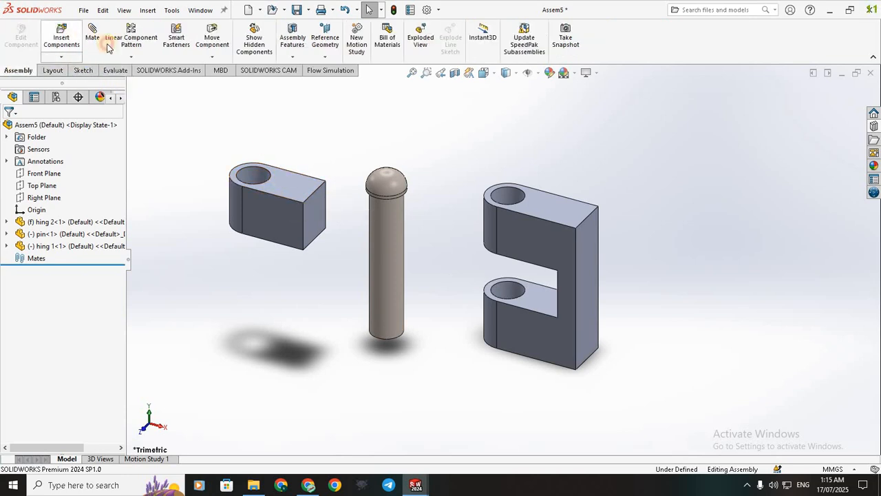
left_click(292, 190)
middle_click_drag(463, 146, 531, 255)
left_click(531, 255)
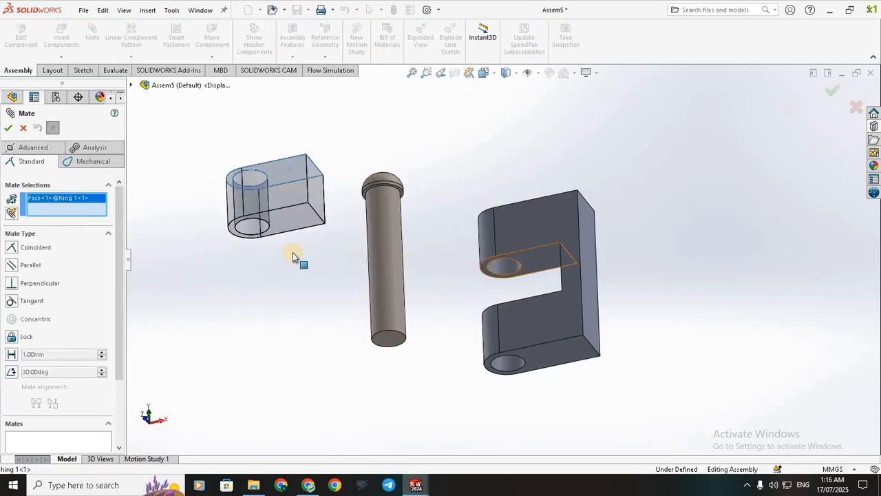
left_click(8, 128)
- Mate the front face of hing 1 coincident with the front face of hing 2 and slide hing 1 sideways
middle_click_drag(560, 211, 461, 341)
left_click_drag(461, 340, 460, 372)
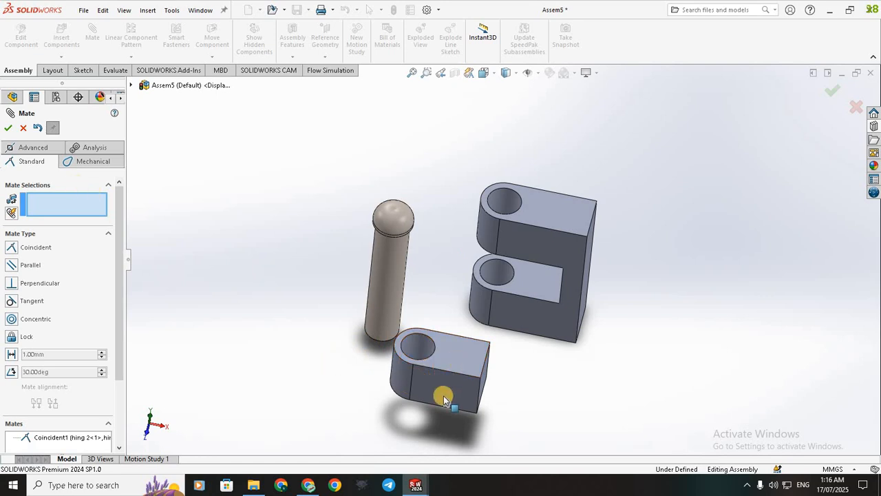
left_click(497, 344)
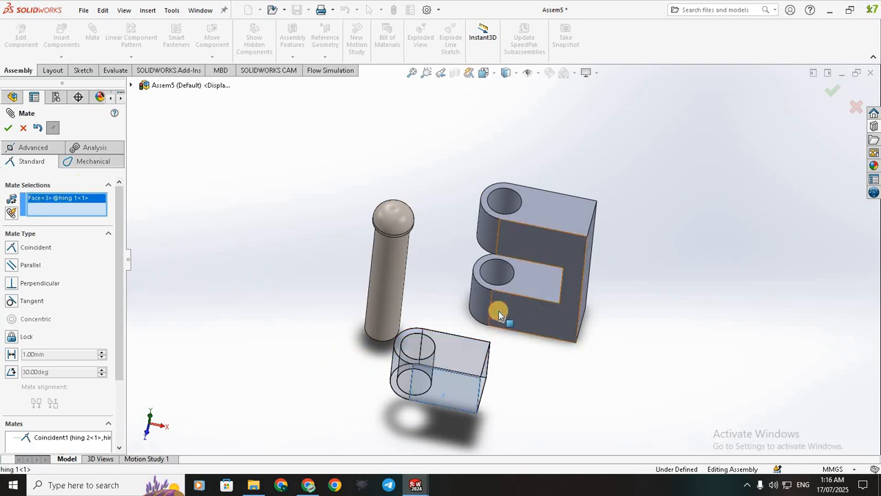
left_click(500, 309)
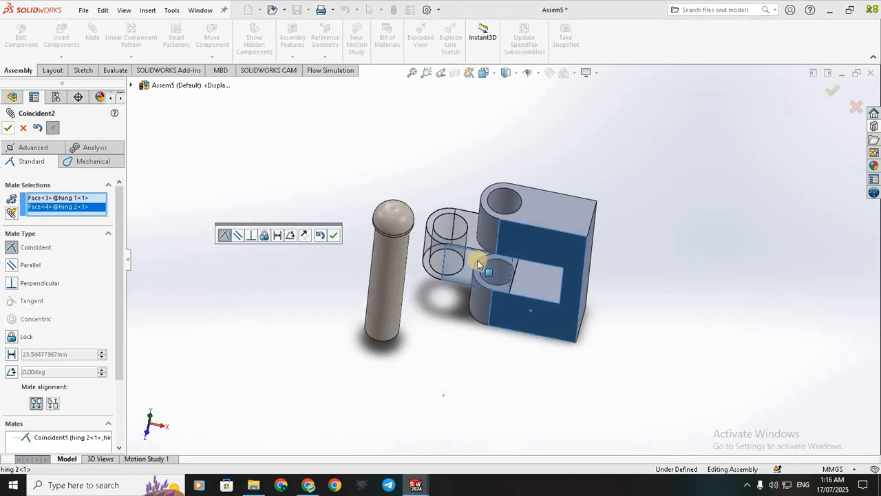
left_click_drag(465, 267, 578, 242)
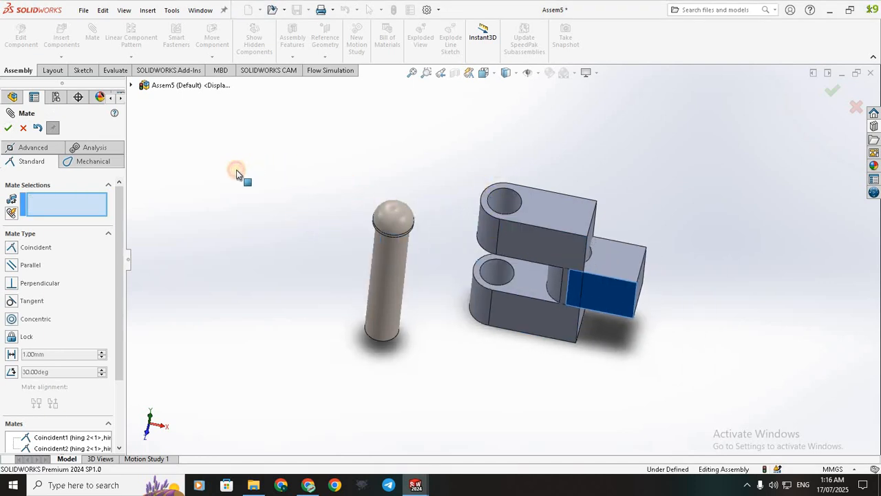
- Move hing 1 out of hing 2 and mate its hole concentric with hing 2's upper hole
left_click_drag(236, 174, 360, 269)
scroll(385, 264, "up", 1)
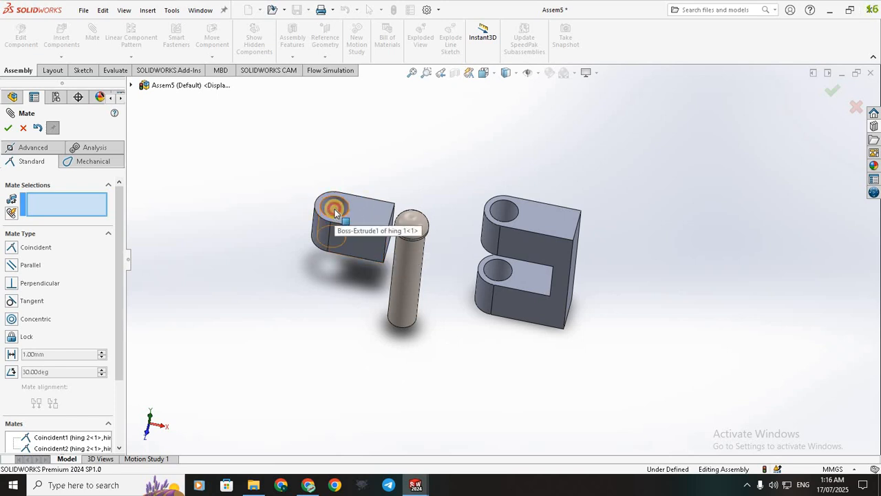
left_click(501, 221)
left_click(501, 216)
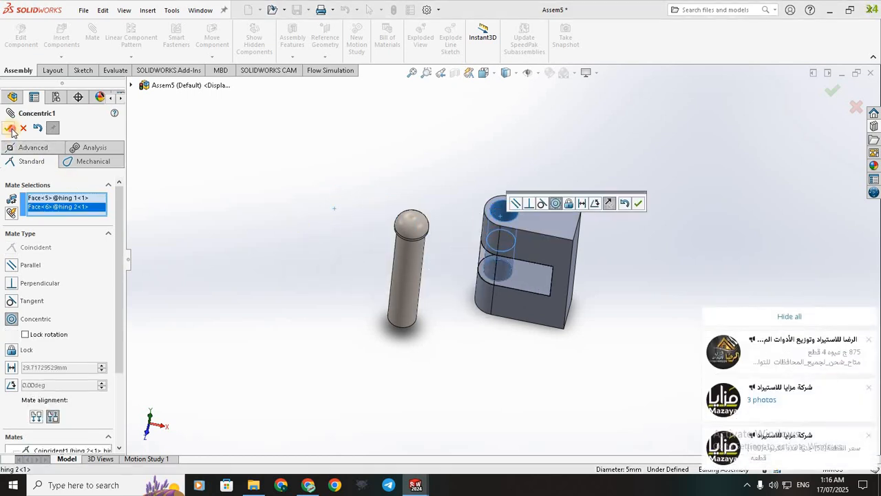
right_click(495, 310)
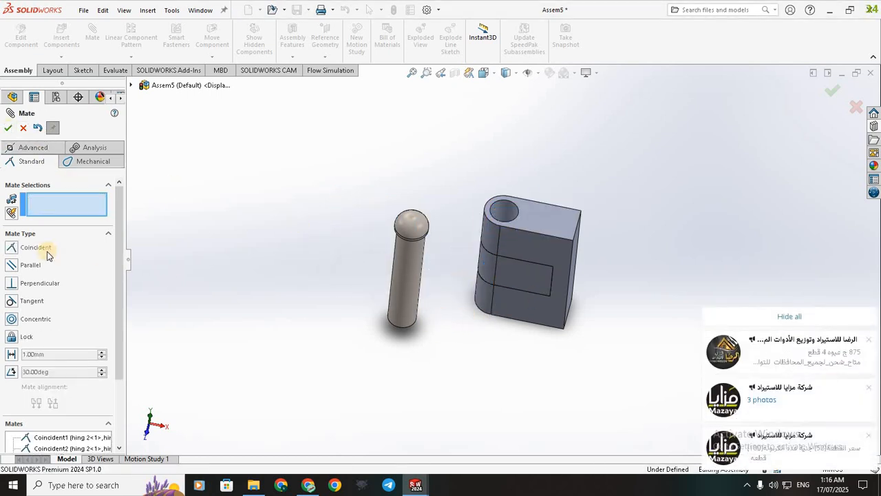
key("Escape")
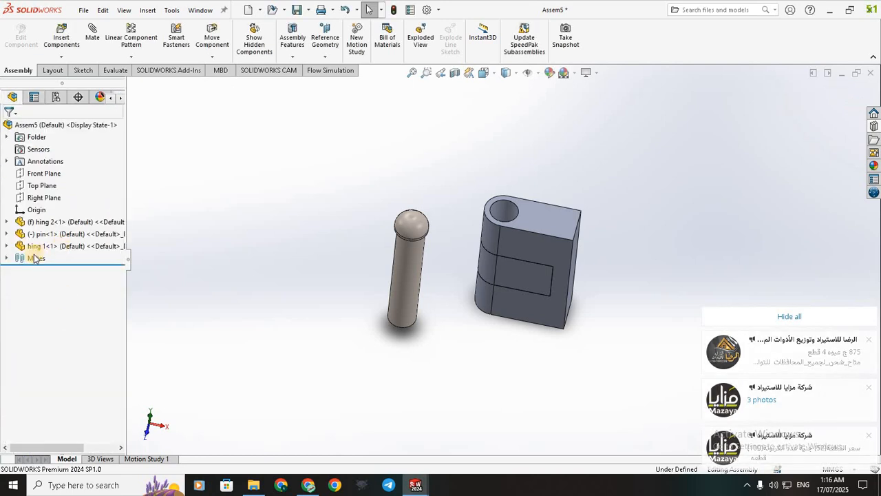
- Delete the concentric mate between hing 1 and hing 2 and slide hing 1 out of the slot
left_click(6, 258)
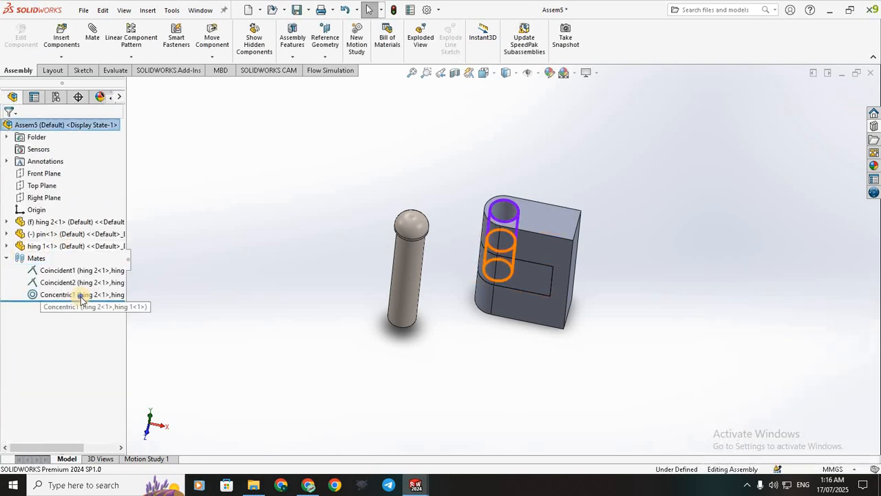
right_click(72, 295)
left_click(108, 326)
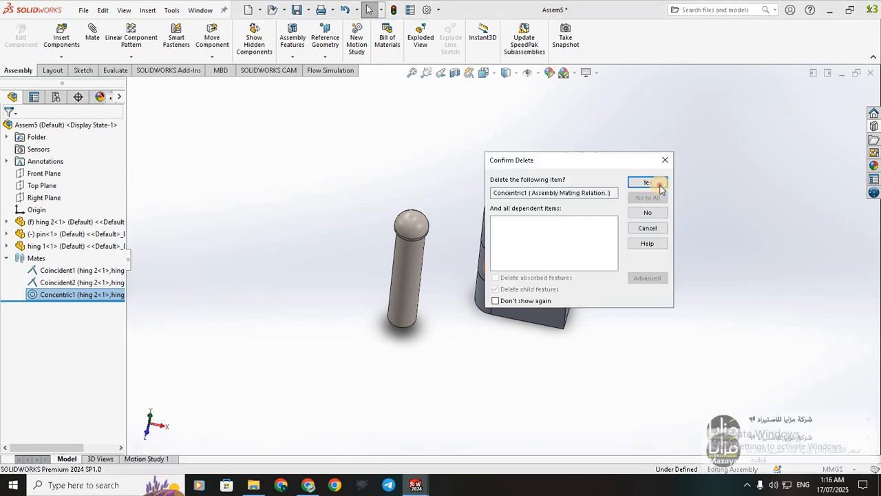
left_click(657, 184)
left_click_drag(301, 251, 389, 229)
left_click_drag(333, 274, 325, 279)
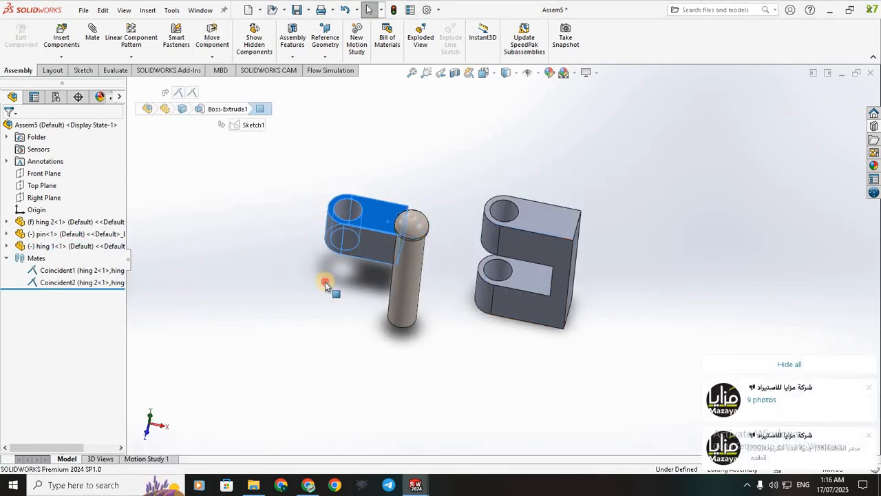
- Delete the coincident mate between hing 1's top face and the underside of hing 2's upper knuckle
right_click(37, 258)
left_click(82, 276)
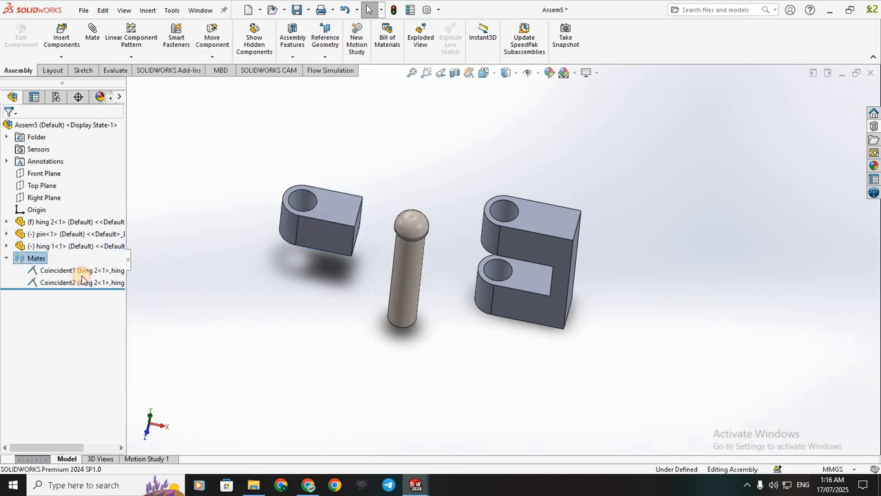
left_click(82, 272)
left_click(326, 285)
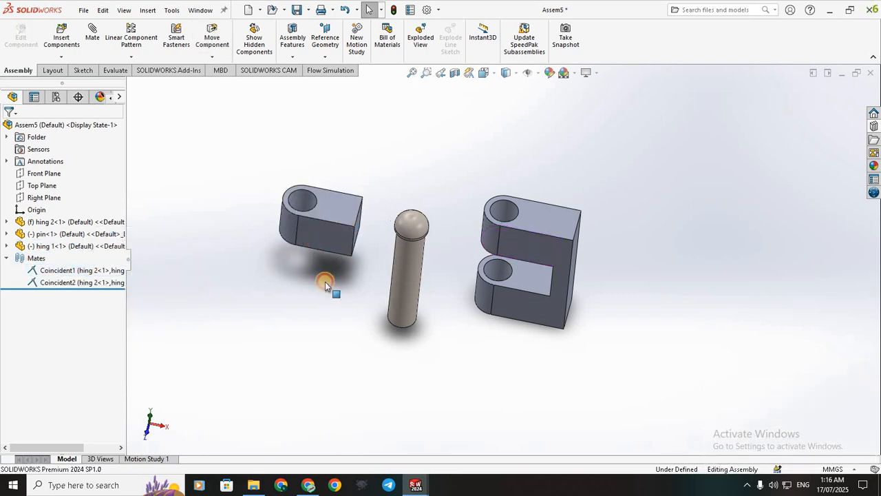
left_click_drag(392, 285, 297, 281)
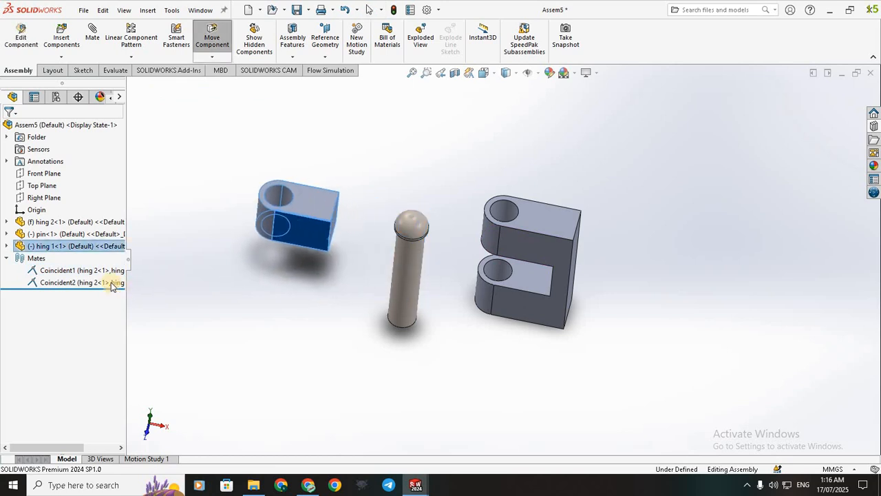
right_click(94, 274)
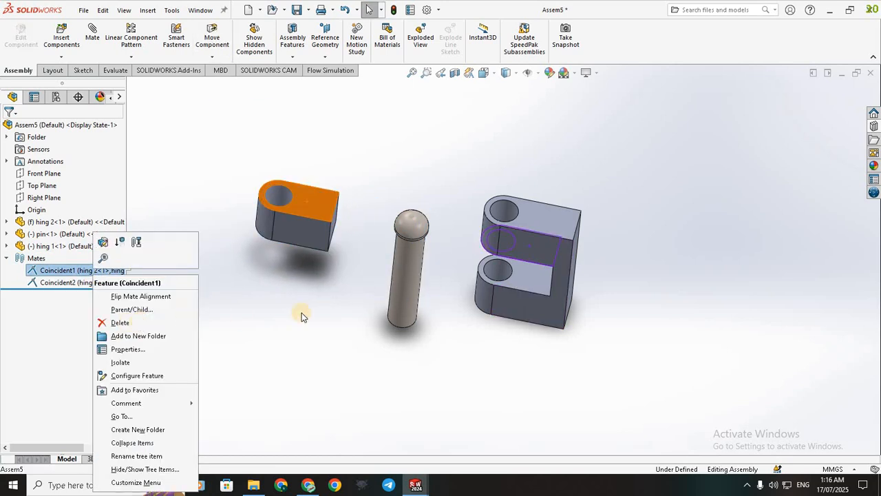
left_click(640, 183)
key("Delete")
left_click(648, 182)
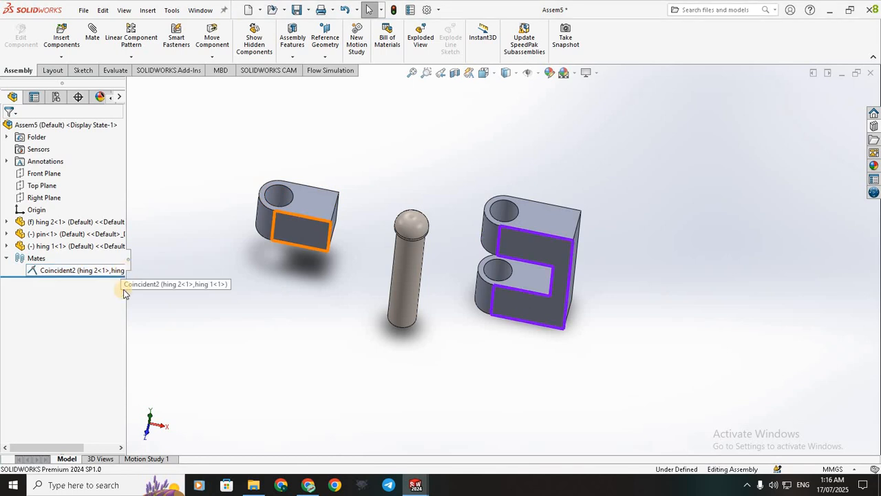
- Delete the coincident mate between the front faces of both hinge parts and move hing 1 freely beside the pin
right_click(90, 271)
left_click(114, 318)
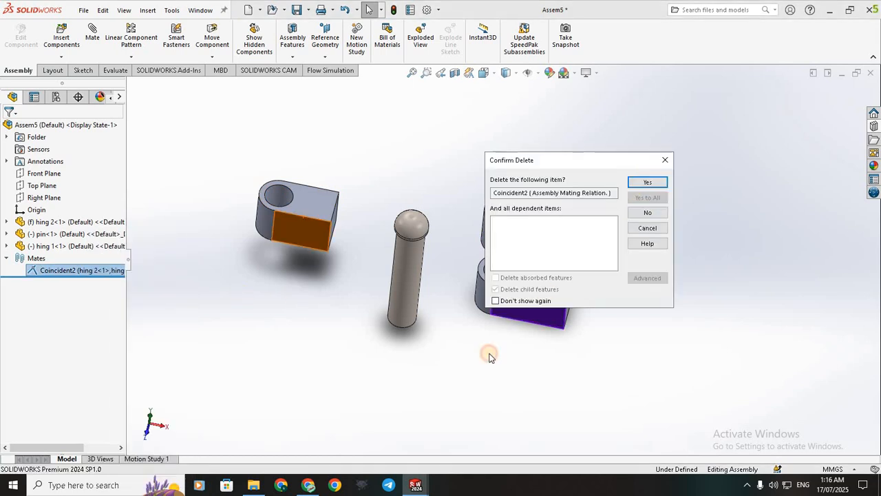
key("Return")
left_click_drag(314, 347, 292, 330)
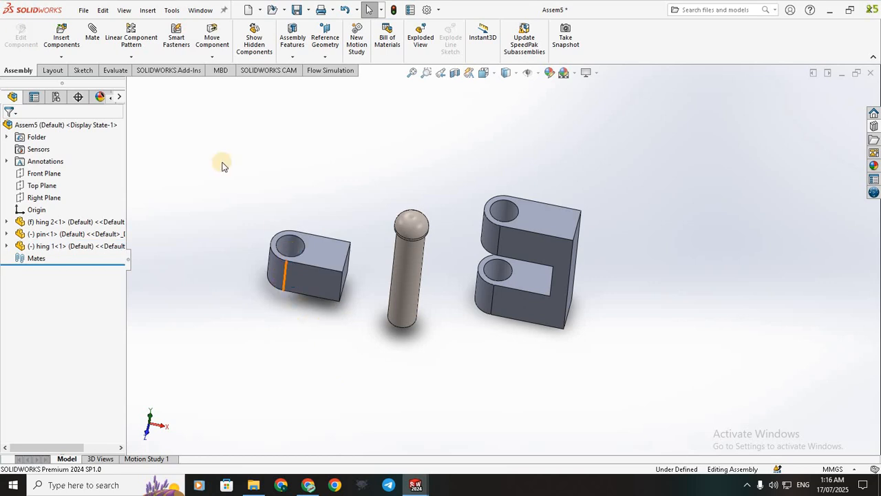
- Mate the hole of hing 1 concentric with the lower hole of hing 2
left_click(95, 40)
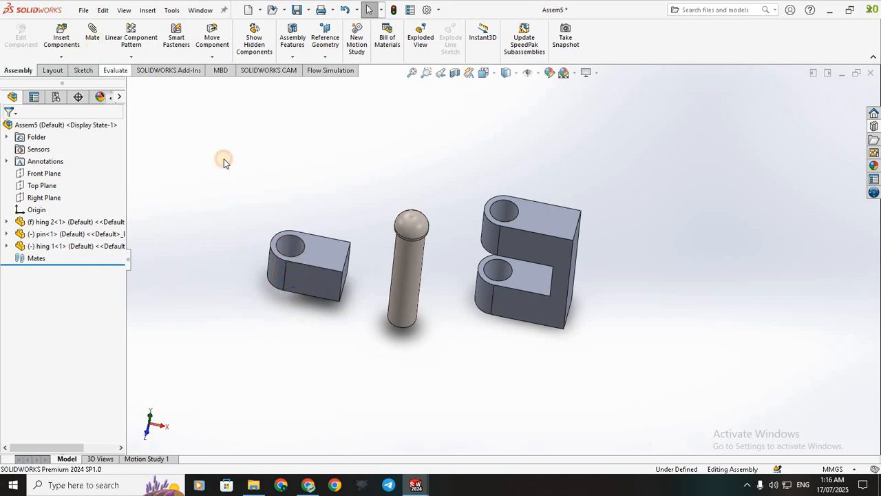
left_click(292, 248)
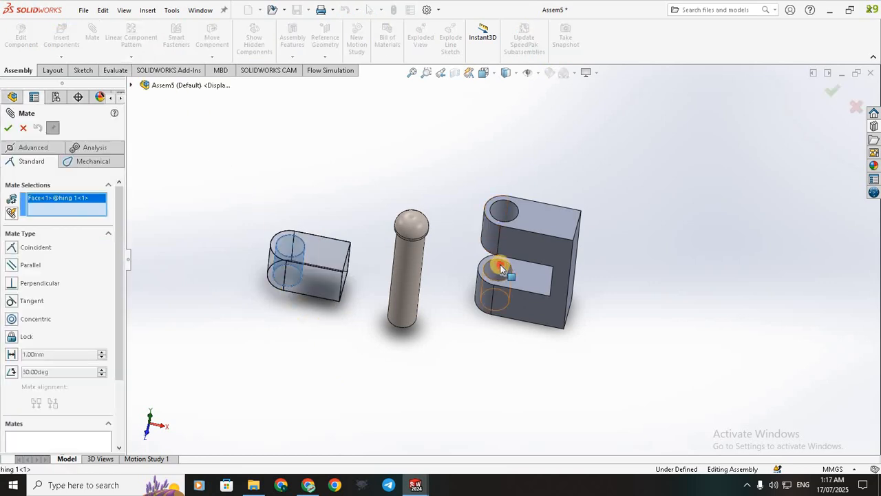
left_click(501, 271)
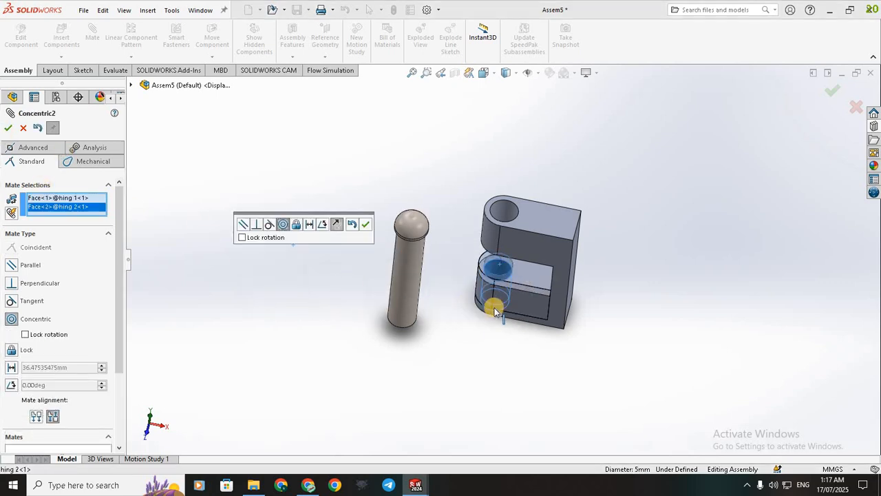
key("Return")
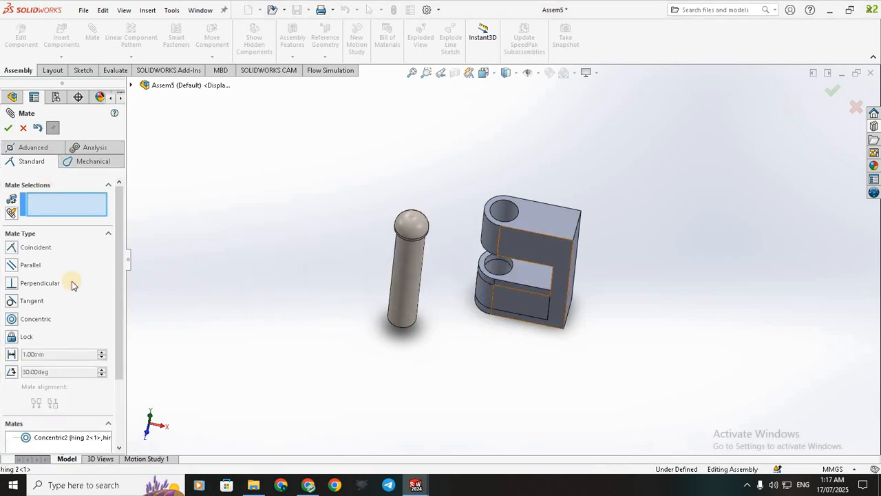
left_click(22, 127)
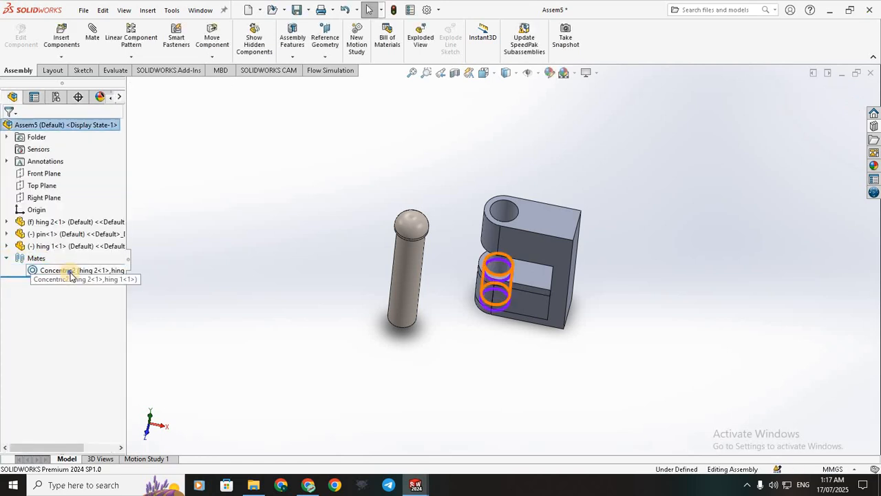
- Delete the concentric mate with hing 2's lower hole and move hing 1 away from hing 2
right_click(81, 271)
left_click(97, 327)
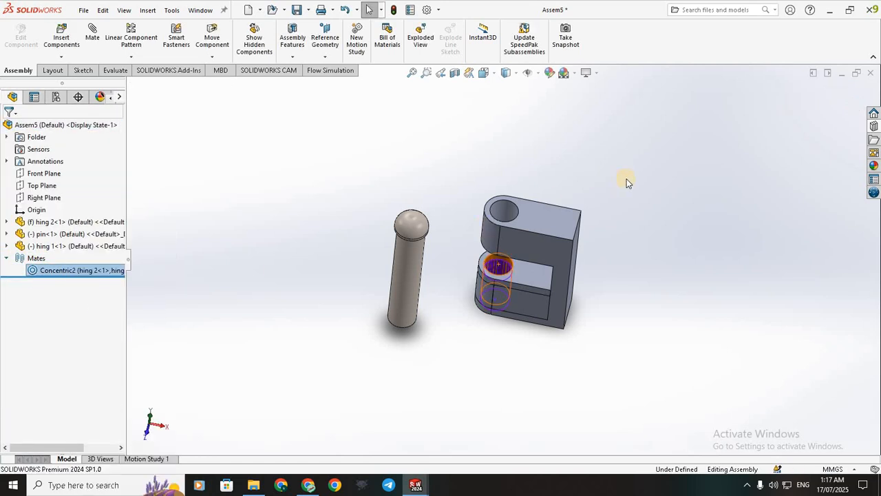
key("Return")
left_click_drag(521, 301, 447, 368)
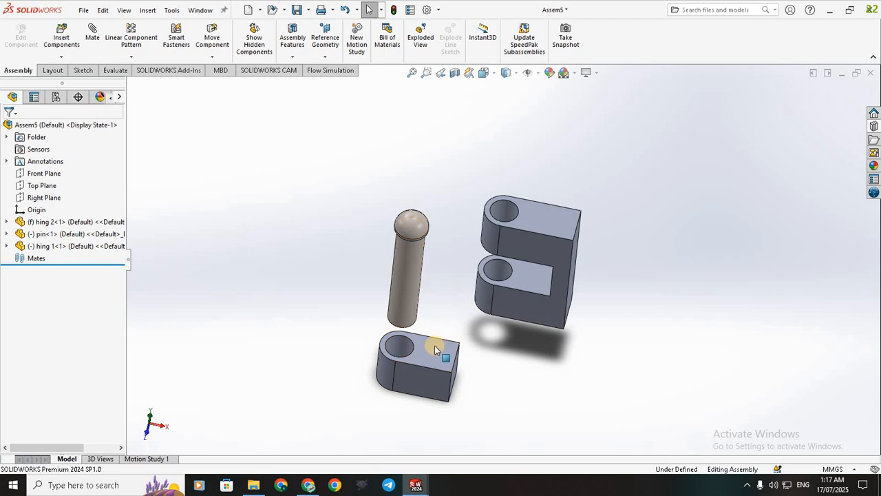
- Reposition hing 1 above hing 2 and mate its top face coincident with the underside of hing 2's upper knuckle
left_click_drag(530, 276, 543, 351)
scroll(522, 290, "up", 1)
middle_click_drag(523, 289, 513, 327)
left_click_drag(513, 326, 478, 281)
key("Escape")
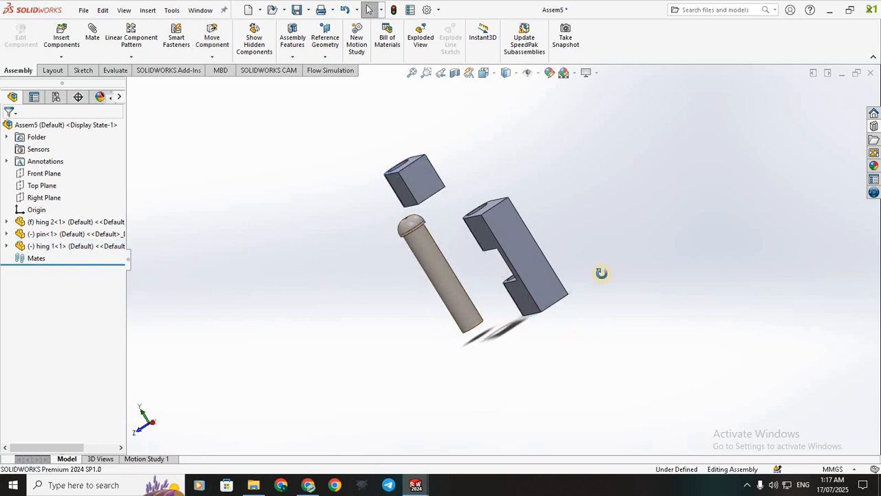
middle_click_drag(651, 290, 510, 291)
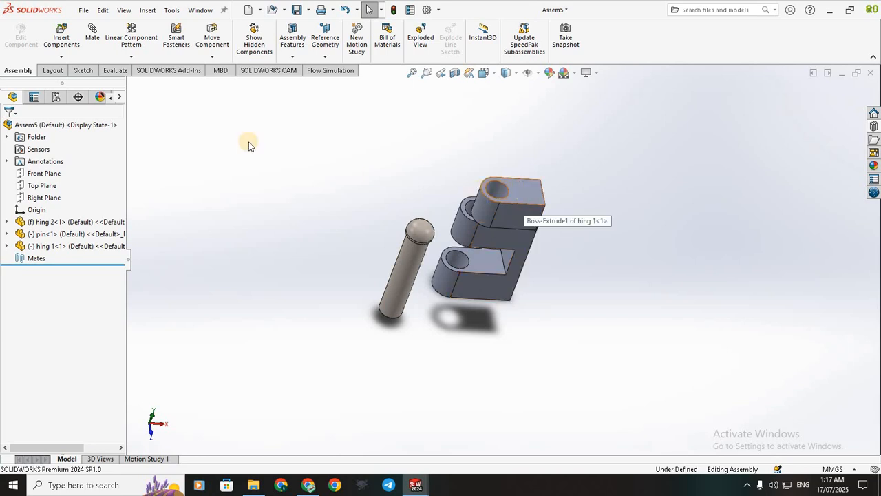
left_click(86, 42)
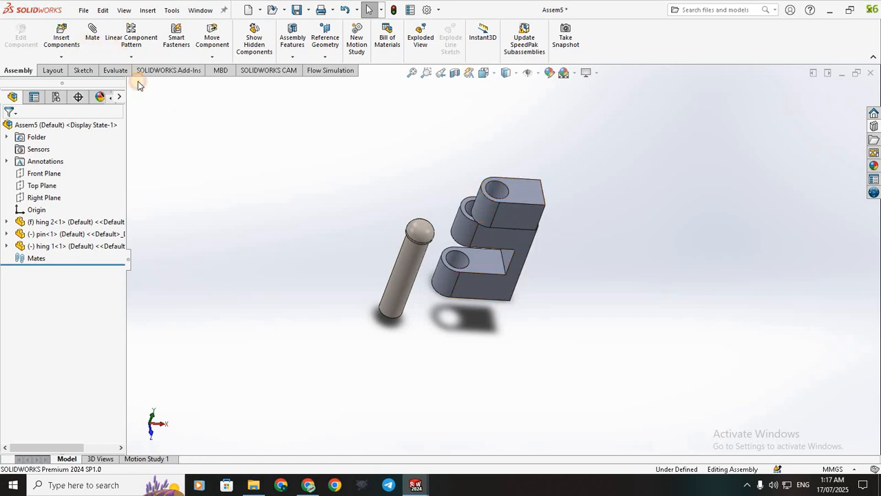
left_click(520, 206)
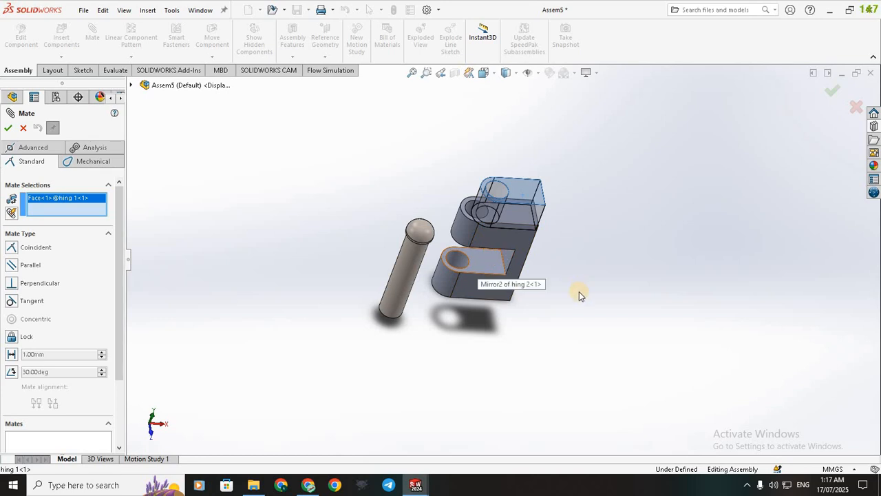
middle_click_drag(572, 186, 498, 272)
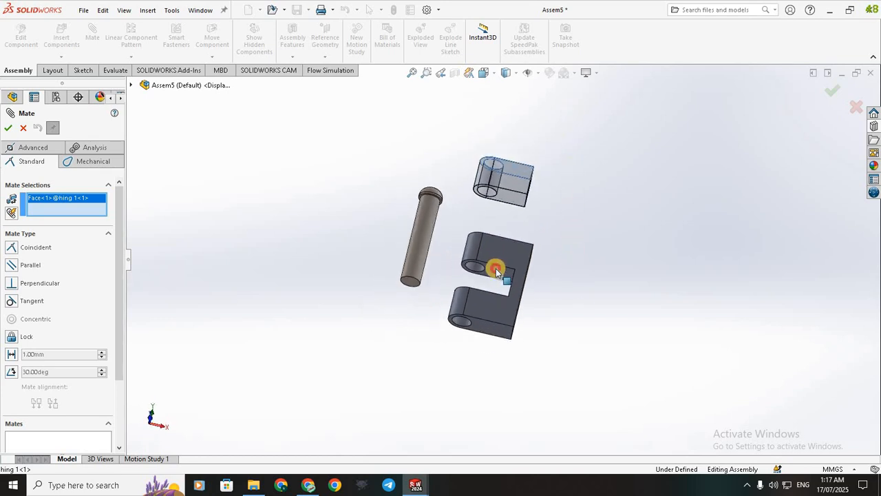
left_click(9, 129)
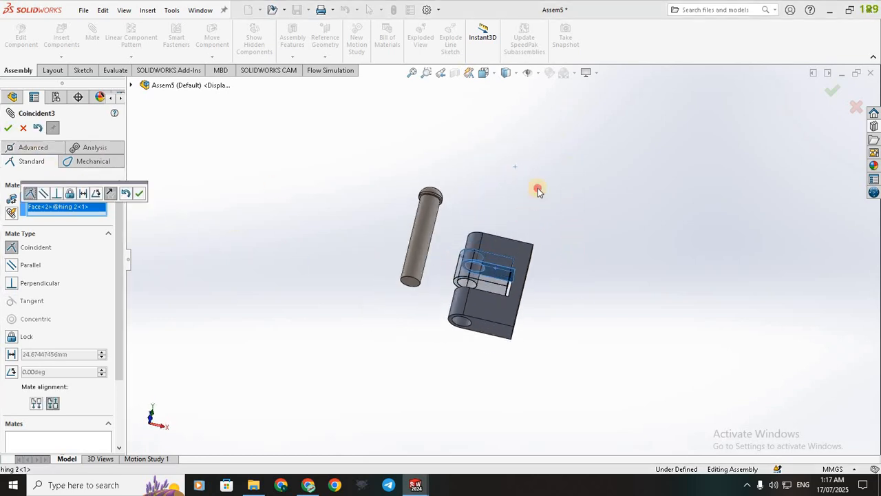
- Mate the hole of hing 1 concentric with hing 2's lower knuckle hole and swing hing 1 out to the opposite side
middle_click_drag(544, 174, 538, 255)
middle_click_drag(523, 390, 521, 295)
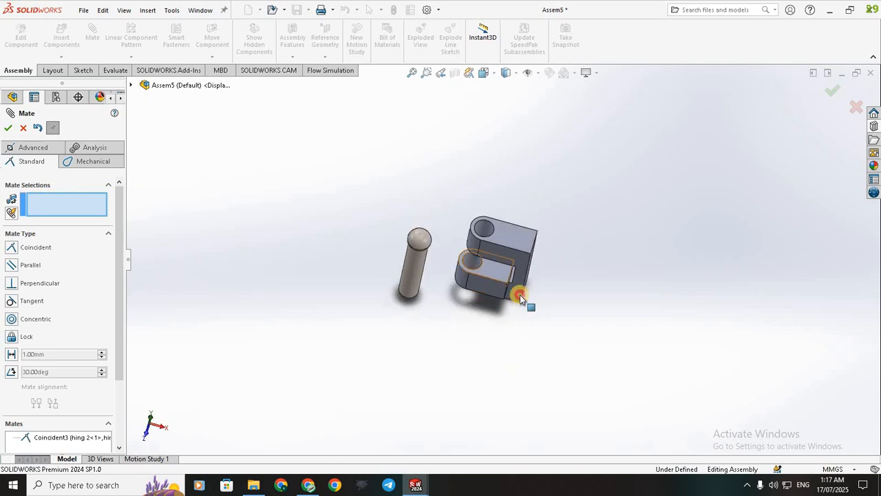
left_click(486, 315)
left_click_drag(485, 315, 461, 318)
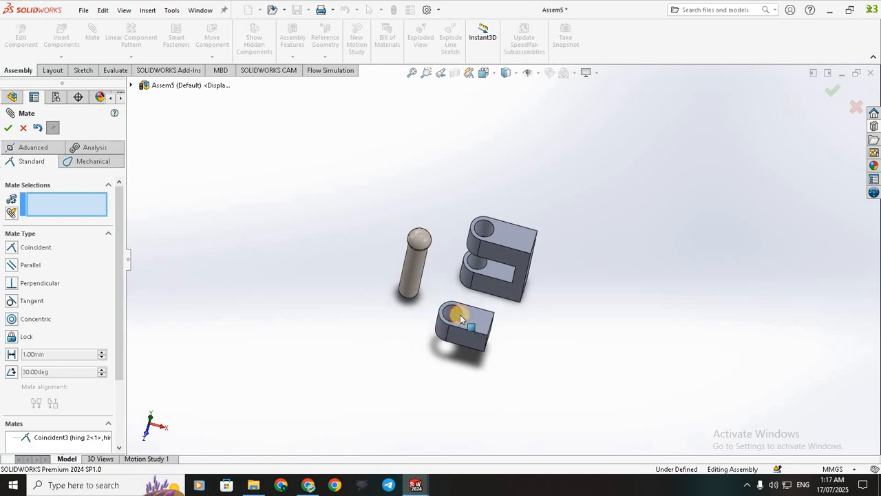
left_click(480, 270)
left_click(479, 270)
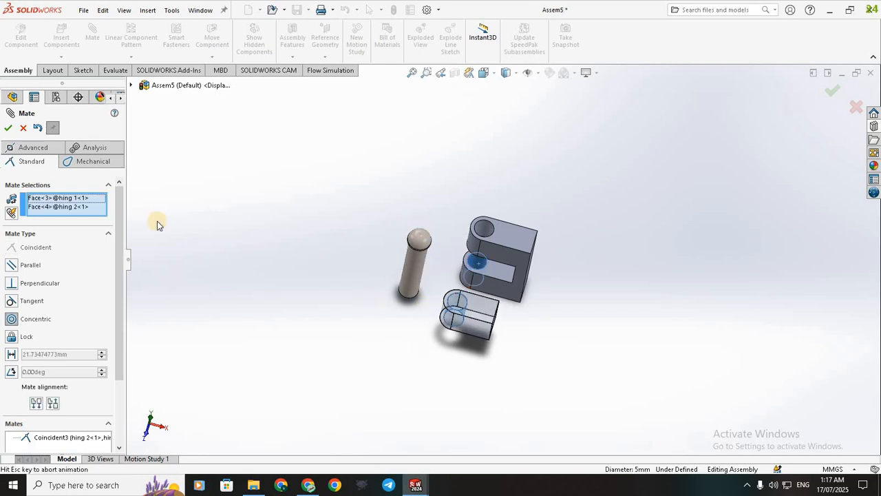
right_click(444, 296)
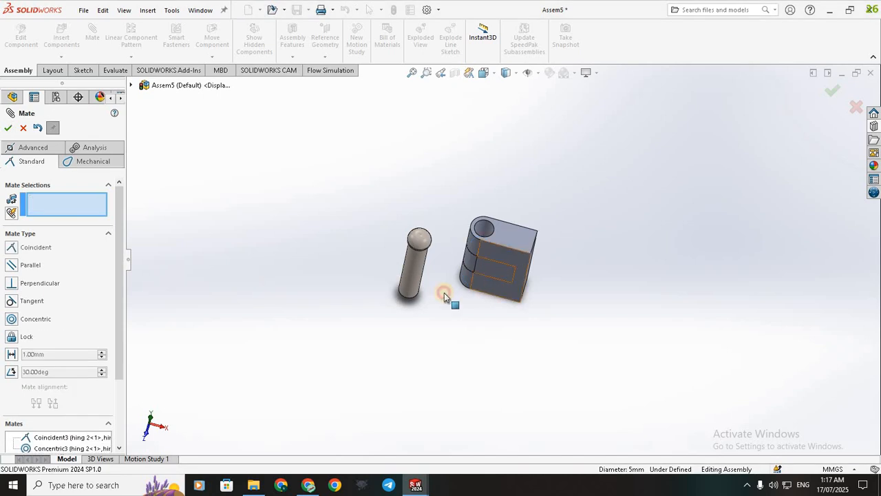
left_click_drag(464, 253, 541, 329)
middle_click_drag(545, 251, 578, 209)
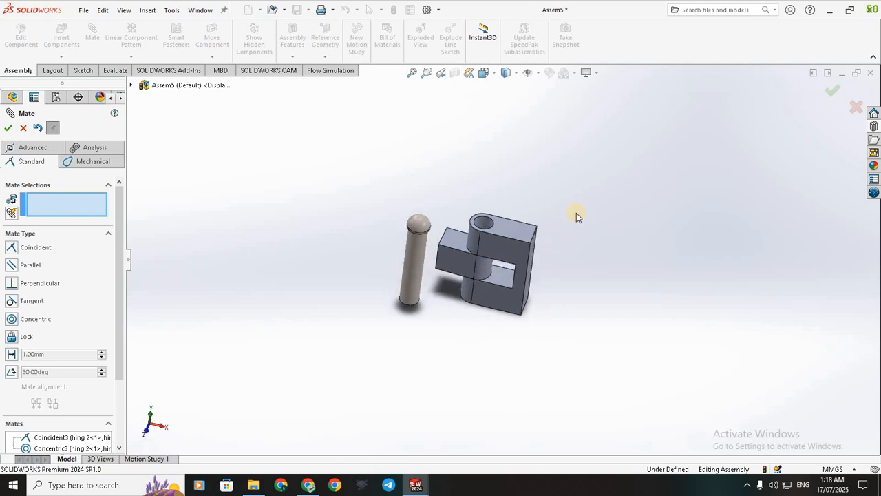
- Mate the cylindrical shaft of the pin concentric with the upper knuckle hole of hing 2
scroll(577, 212, "down", 2)
left_click(364, 292)
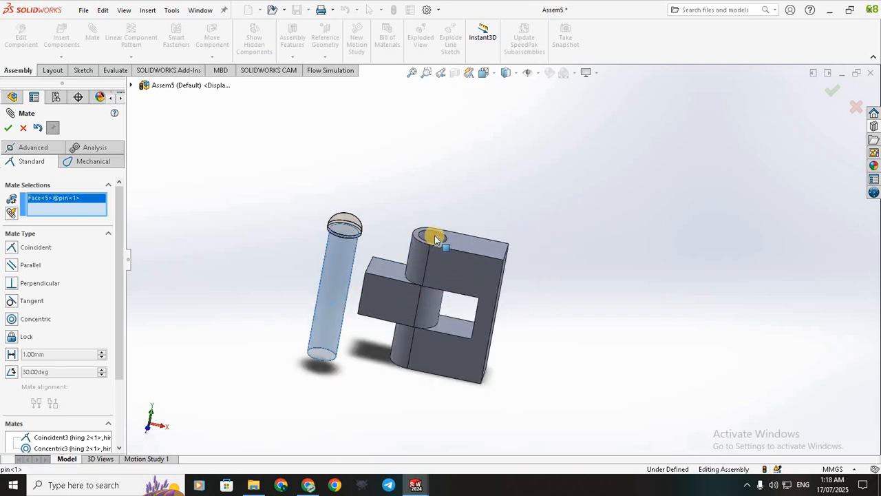
left_click(432, 239)
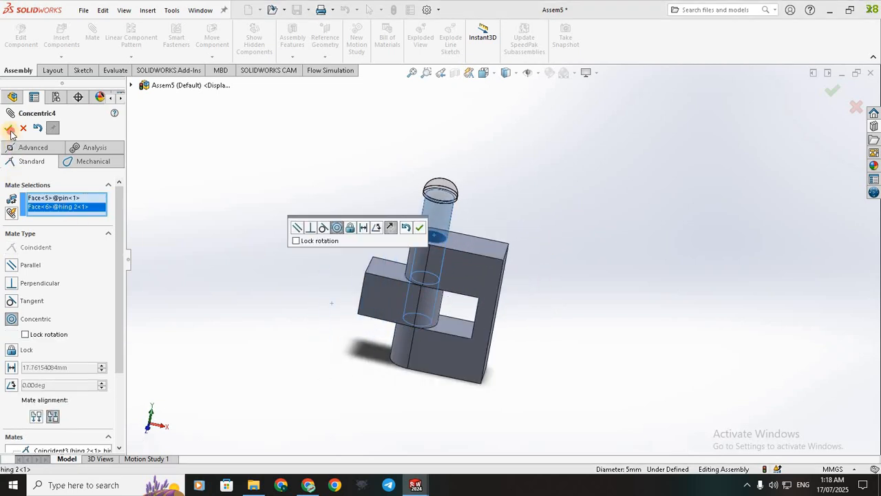
left_click(419, 228)
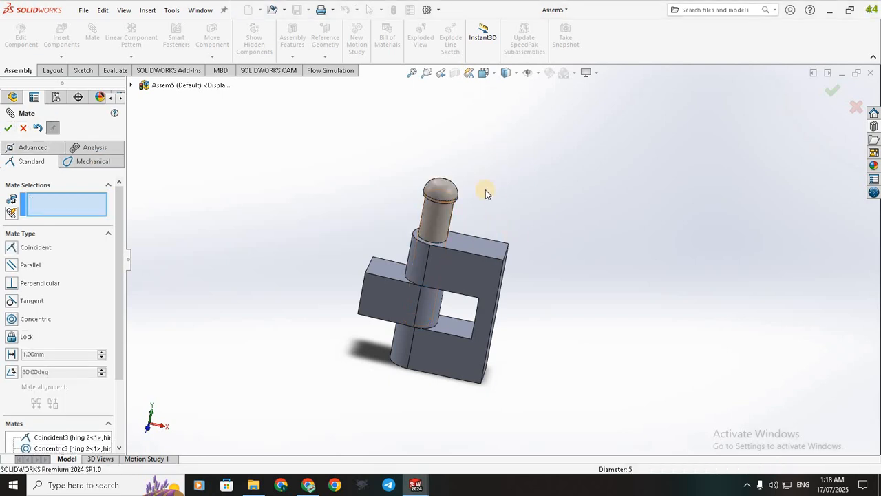
- Mate the underside of the pin head coincident with the top face of hing 2's upper knuckle
middle_click_drag(486, 193, 450, 194)
scroll(454, 231, "down", 5)
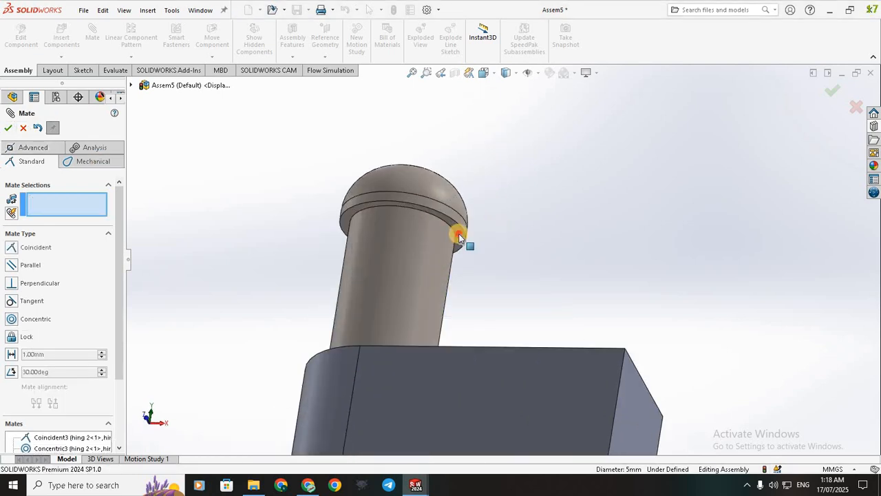
left_click(460, 243)
middle_click_drag(527, 336, 455, 413)
left_click(485, 361)
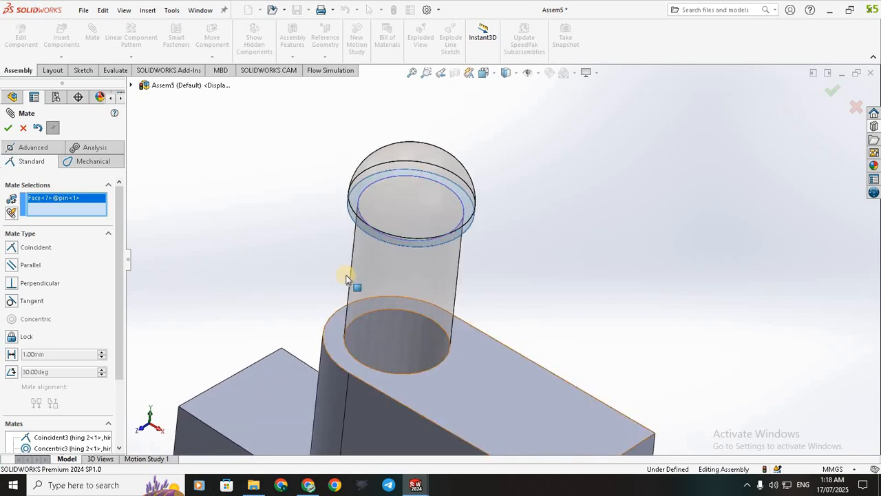
left_click(8, 128)
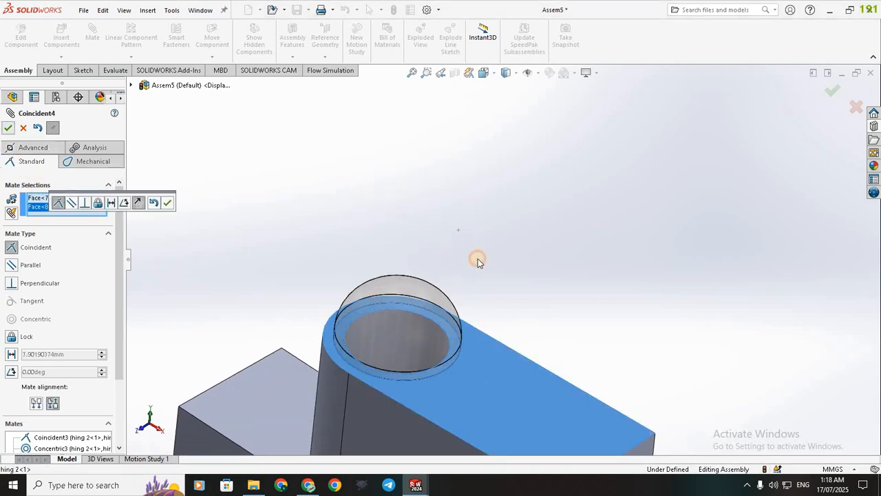
- Rotate hing 1 slightly about the pin, finish the Mate command and show the assembly in trimetric view
scroll(572, 303, "up", 6)
middle_click_drag(612, 299, 535, 275)
scroll(412, 365, "down", 3)
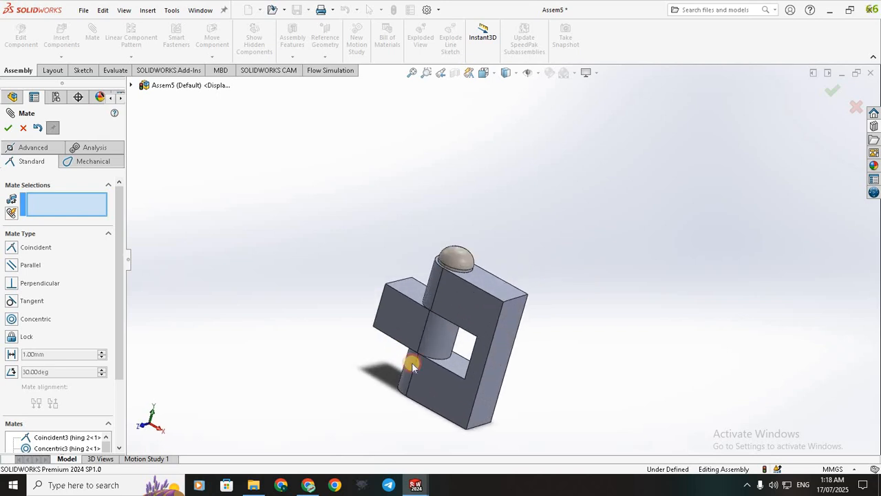
left_click_drag(435, 352, 334, 338)
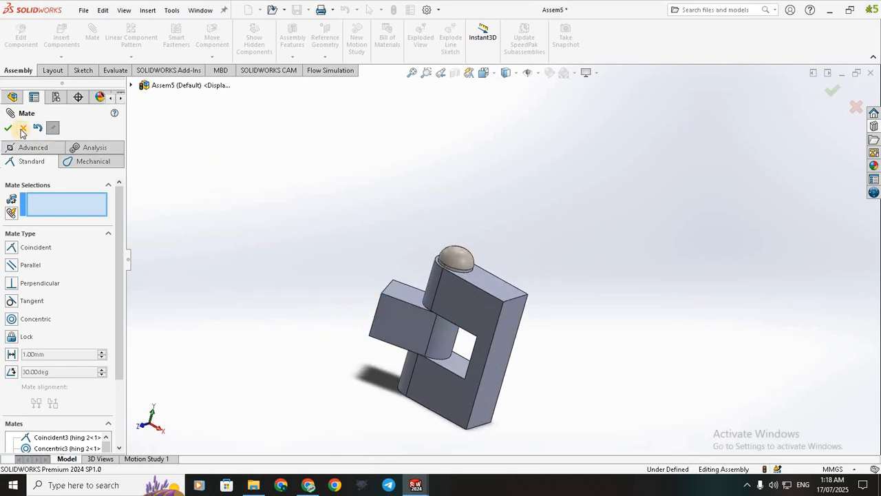
key("Escape")
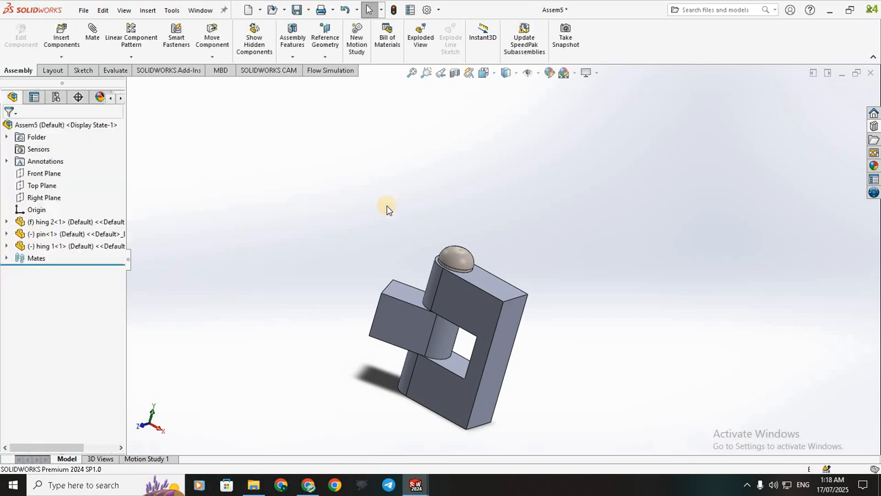
key("ctrl+7")
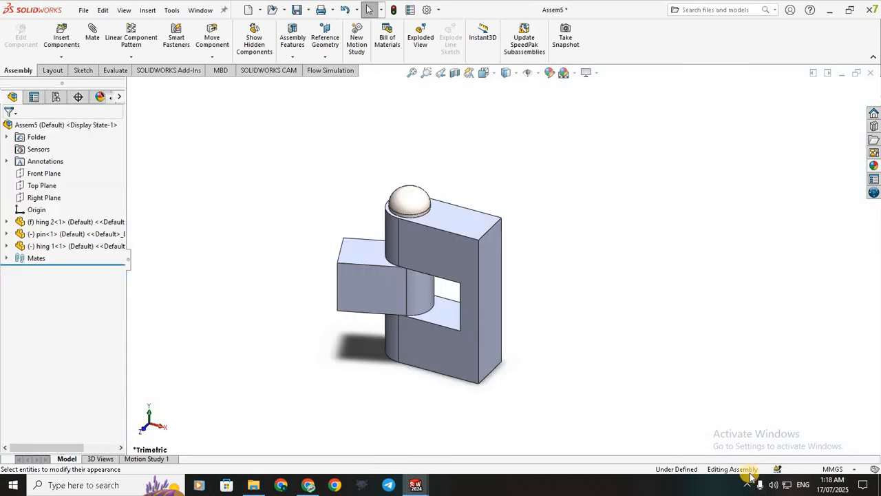